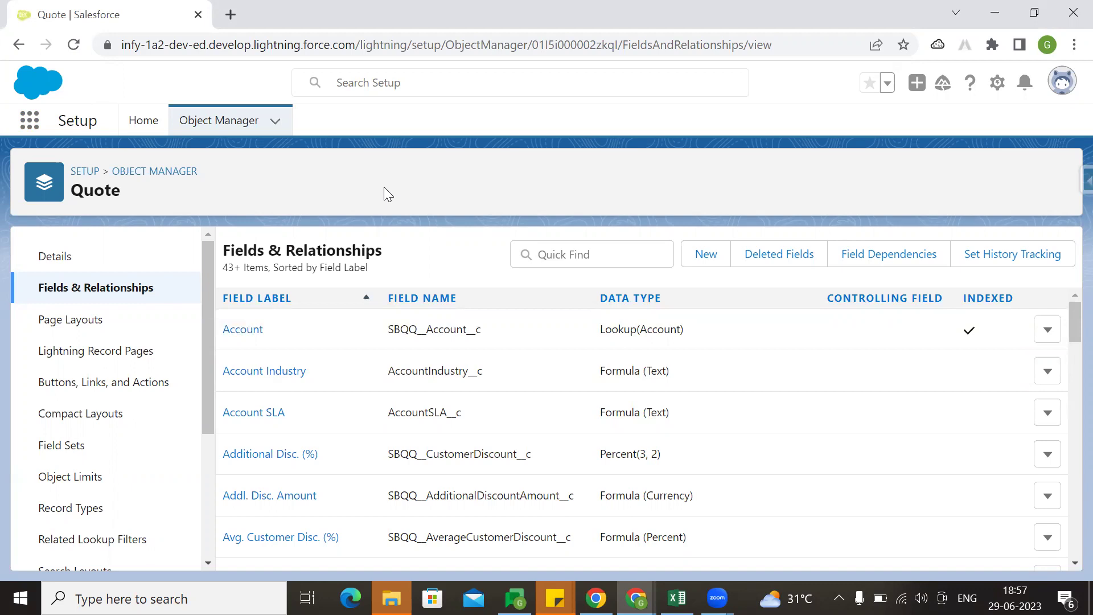
Open quote Q-00055 in Salesforce CPQ and bring up its Preview Document page with New Template.
left_click(30, 120)
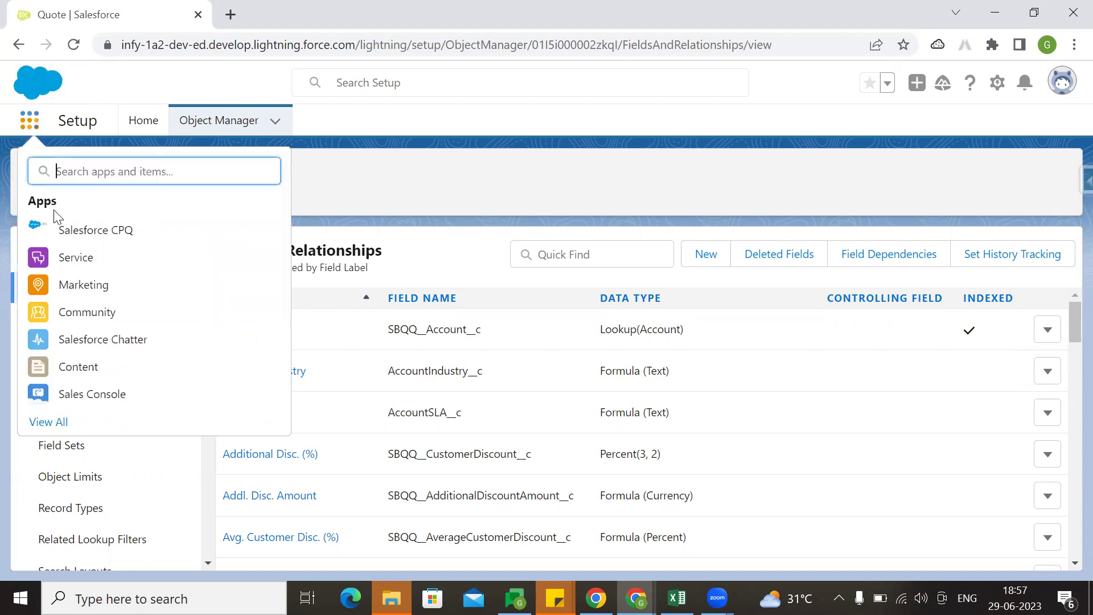
left_click(104, 231, "ctrl")
left_click(341, 8)
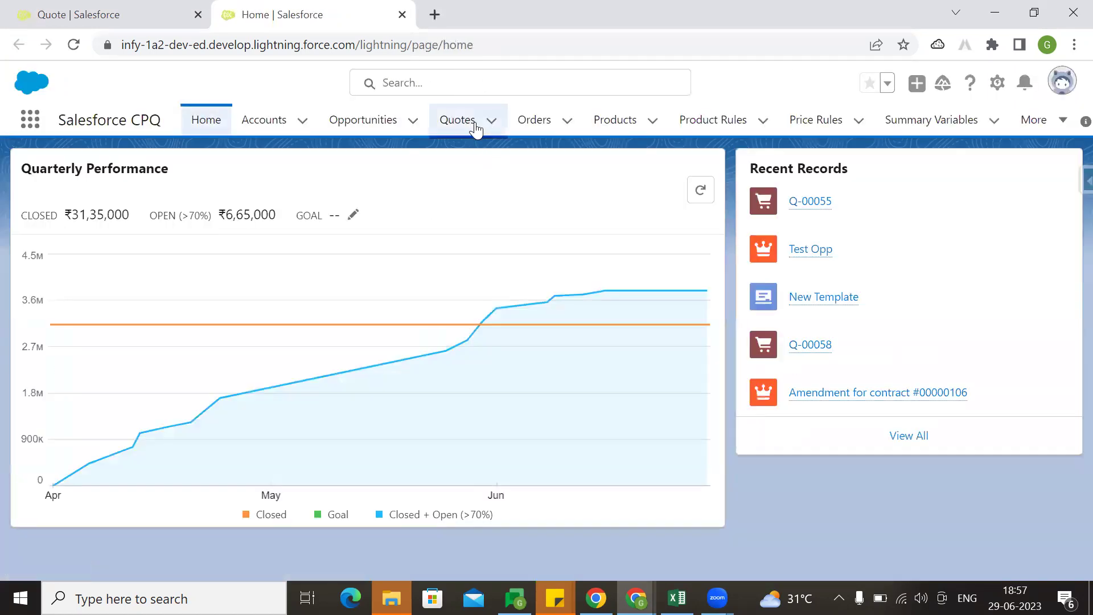
left_click(453, 126)
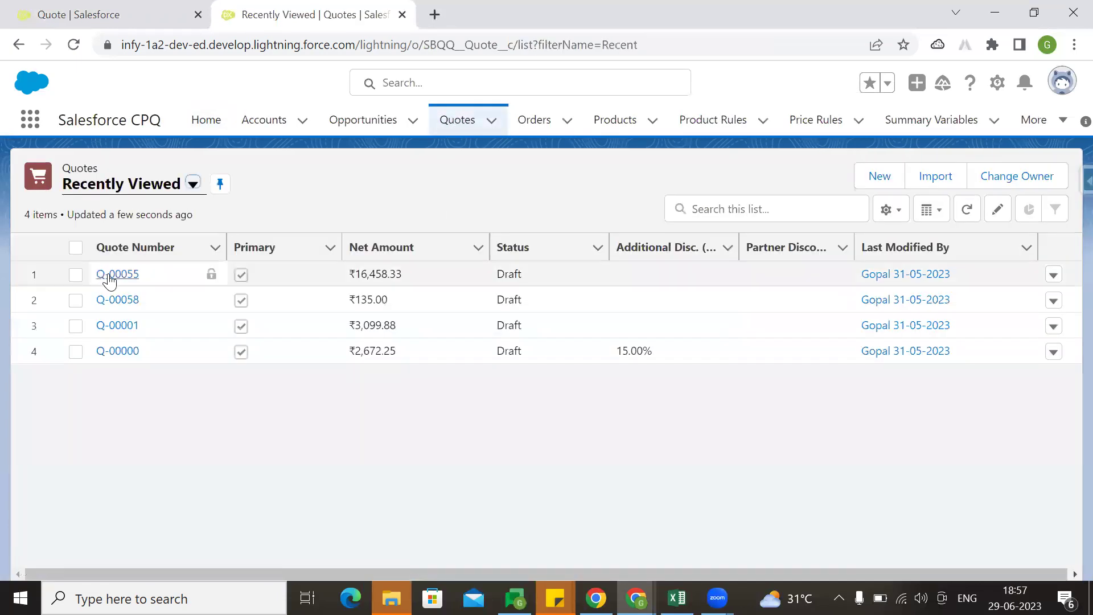
left_click(110, 275)
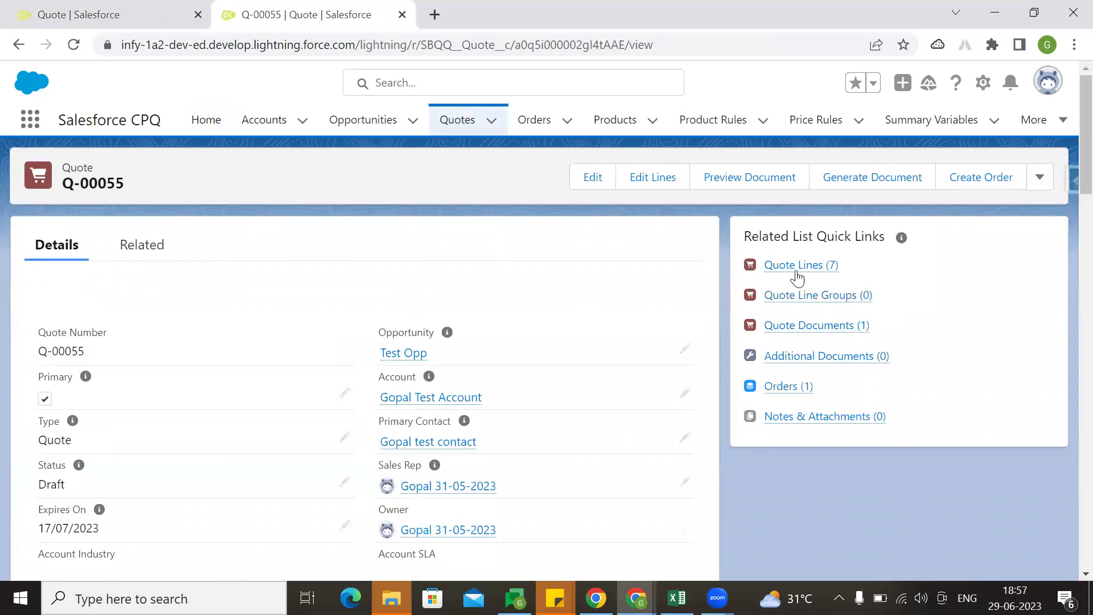
mouse_move(795, 267)
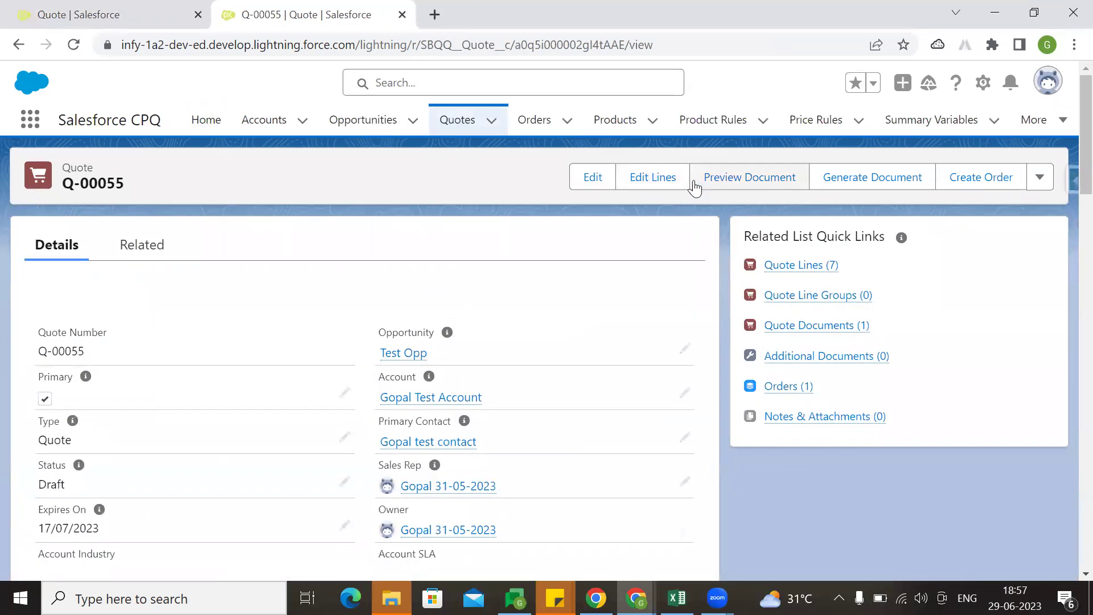
left_click(746, 177)
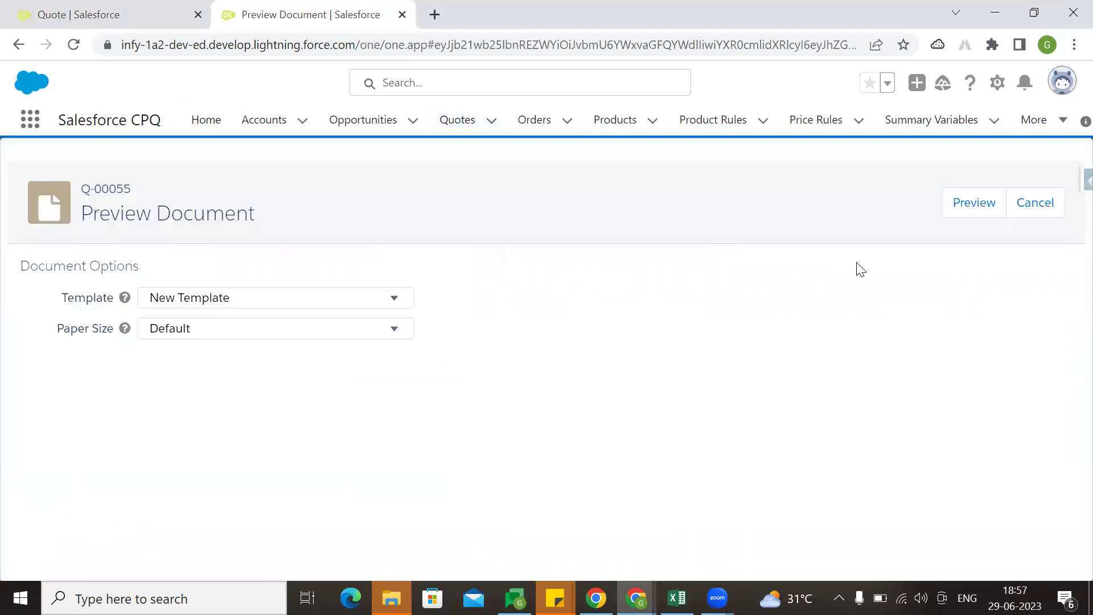
Generate the New Template PDF of Q-00055, save it to the computer, and close the preview.
left_click(974, 203)
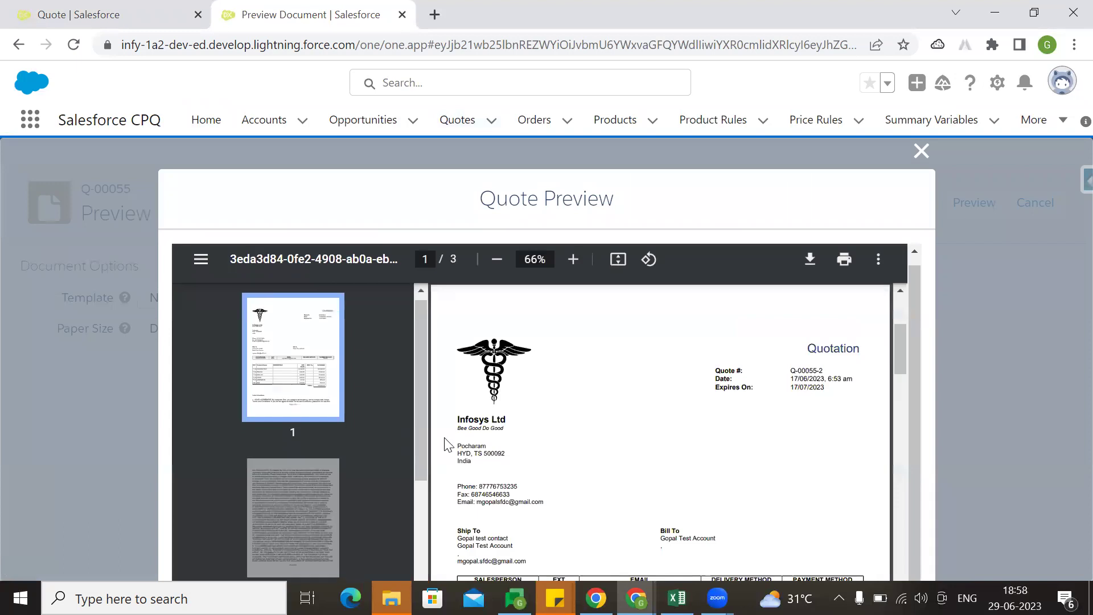
left_click(813, 263)
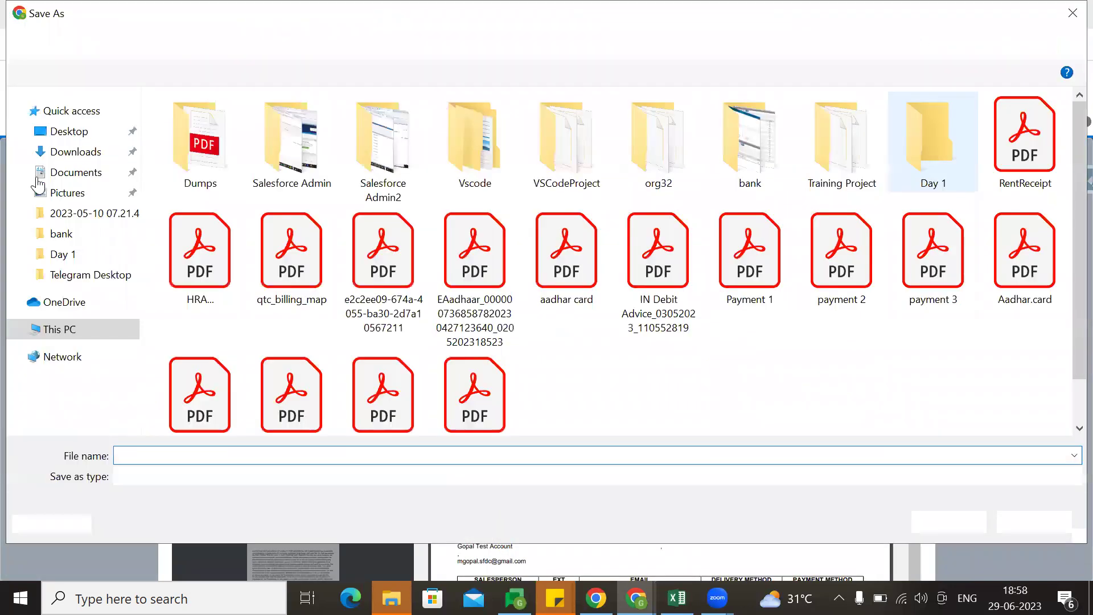
left_click(957, 518)
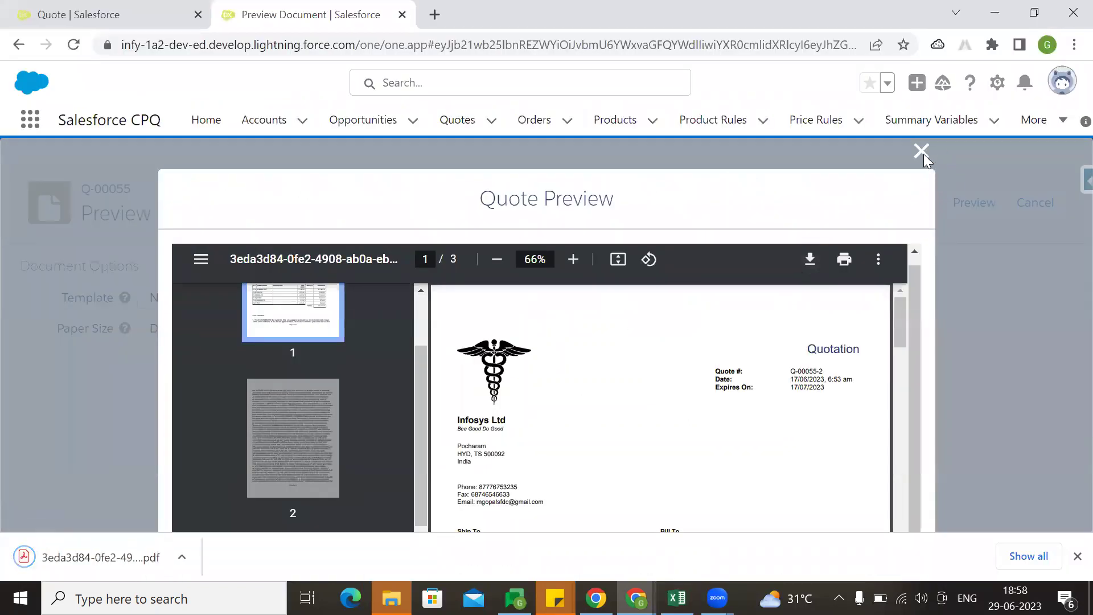
left_click(922, 152)
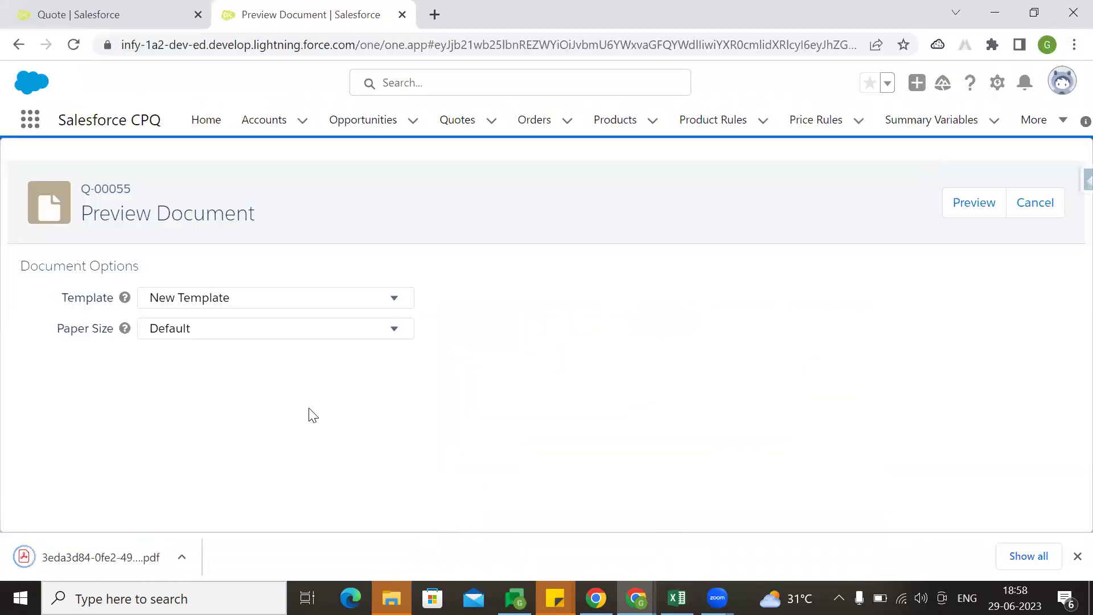
Open the downloaded quote PDF in Chrome and scroll down to the products table.
left_click(70, 556)
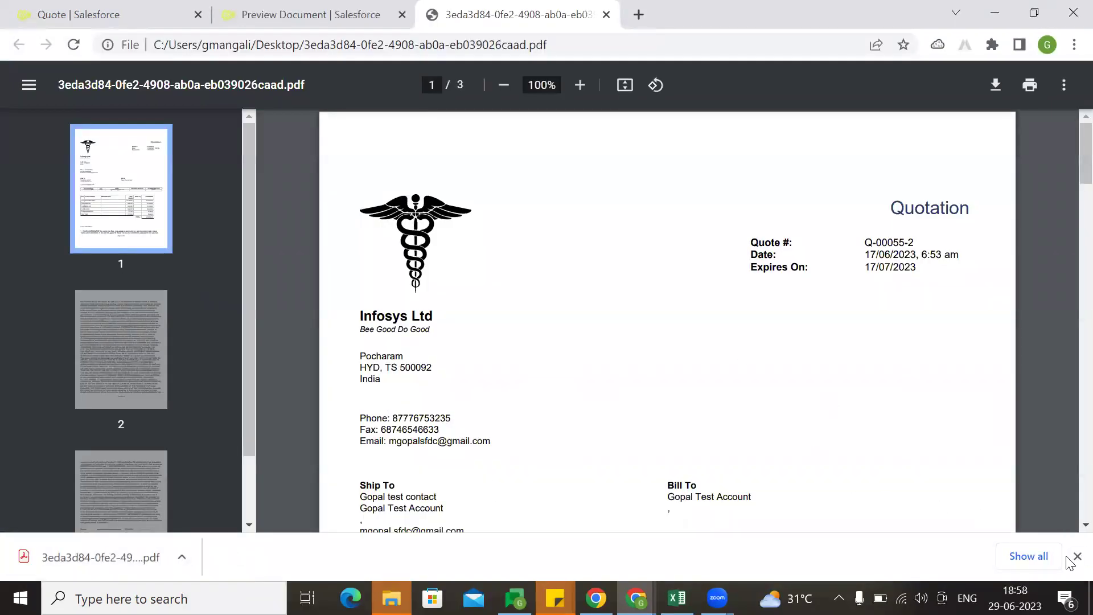
left_click(1077, 557)
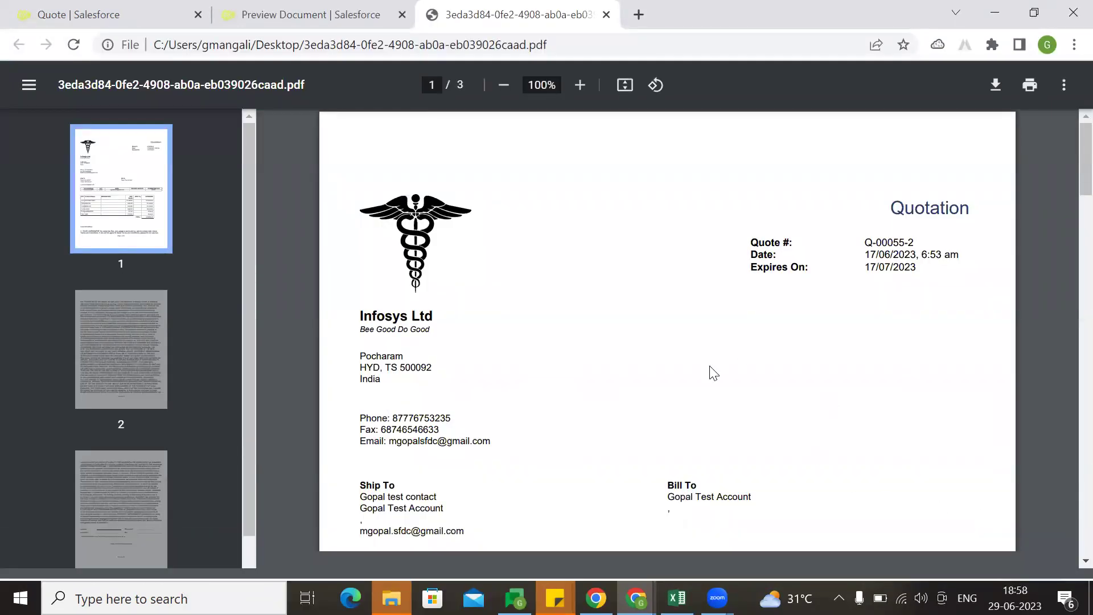
scroll(542, 366, "down", 5)
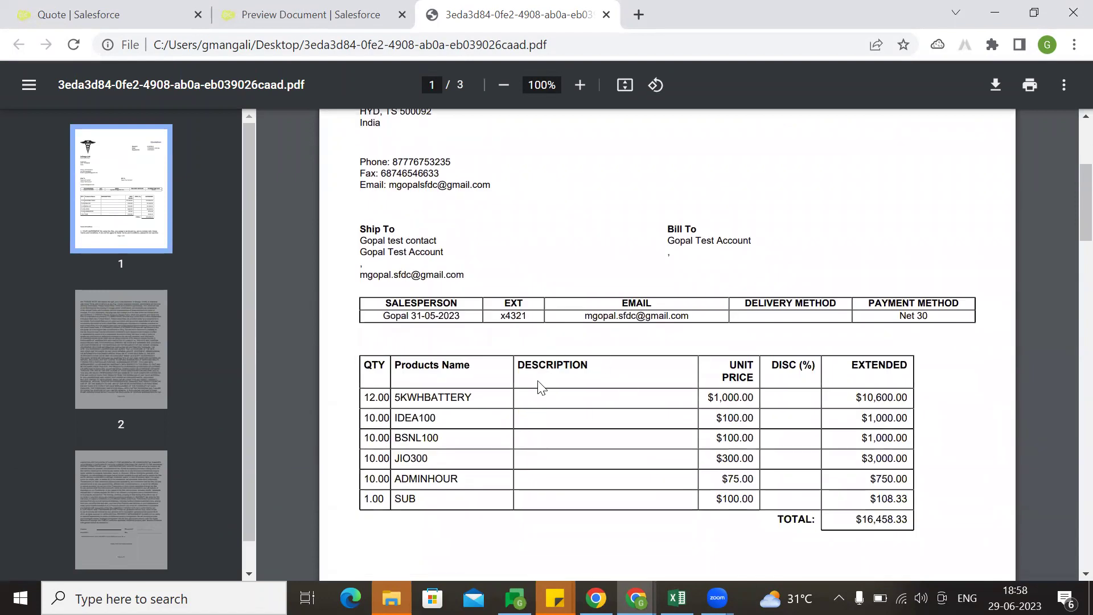
Highlight the products table headings to inspect the empty DISC (%) column.
left_click_drag(366, 361, 891, 418)
left_click(958, 424)
left_click_drag(774, 368, 825, 367)
left_click(808, 397)
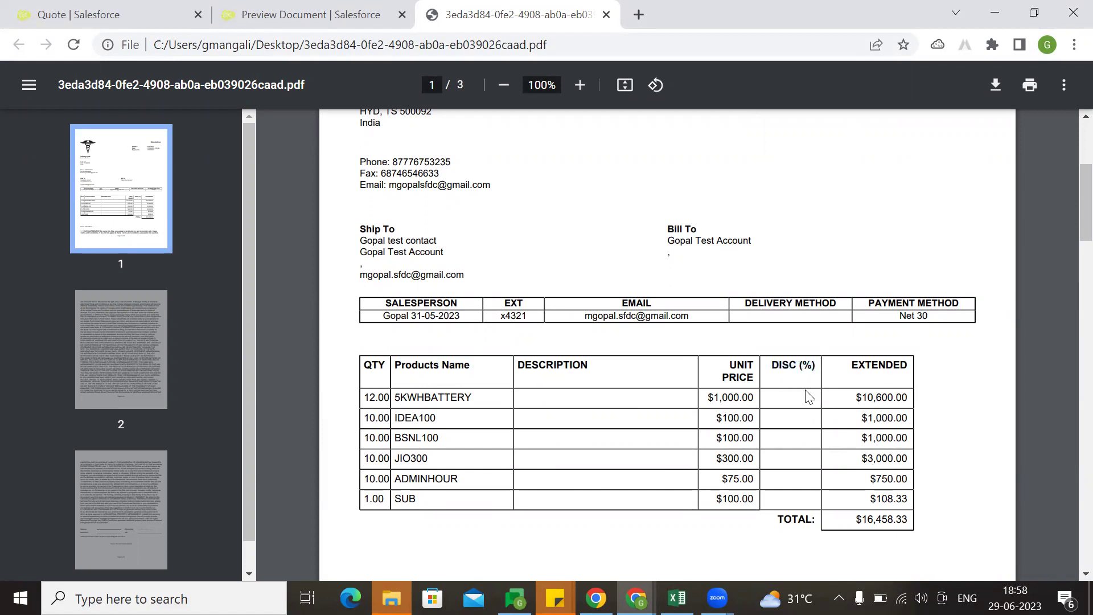
left_click_drag(772, 364, 820, 369)
left_click(777, 371)
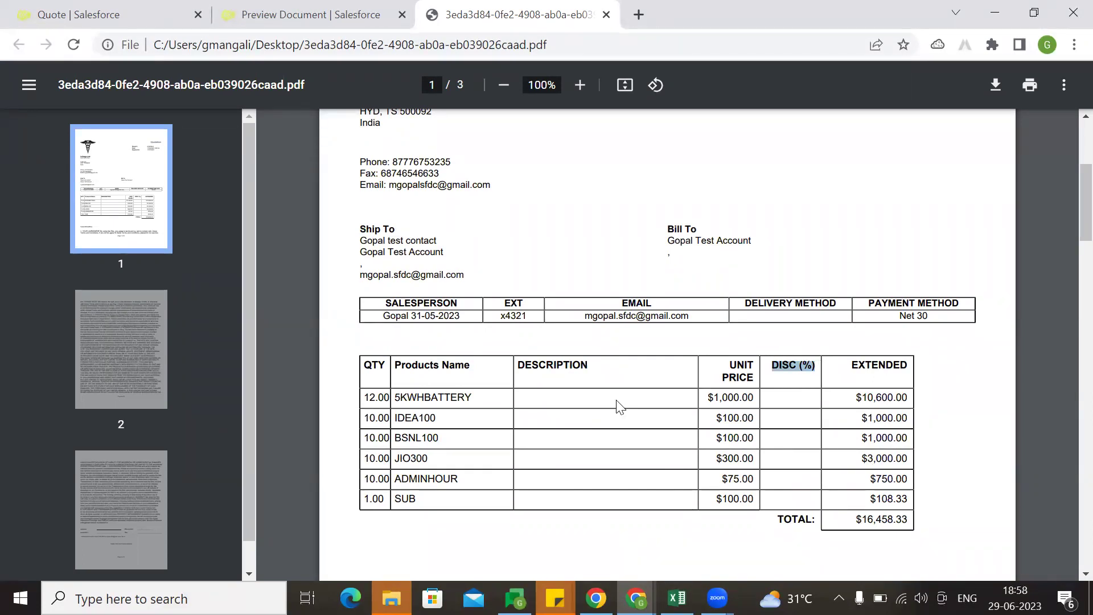
left_click(774, 369)
left_click_drag(775, 369, 808, 370)
left_click(951, 452)
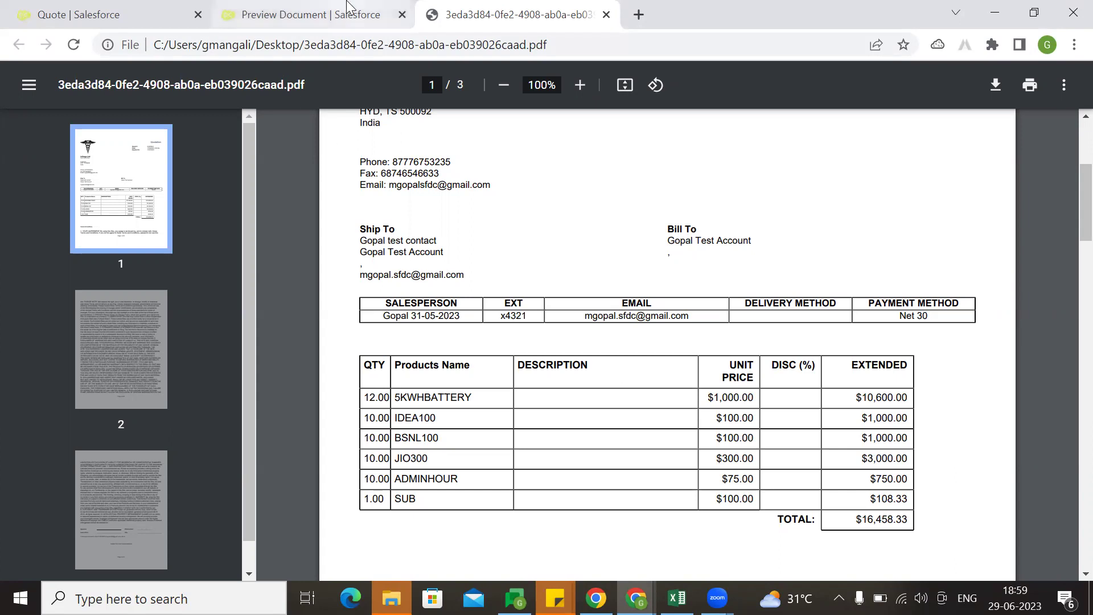
Open the Quotes list in a new browser tab and move it among the other tabs.
left_click(122, 8)
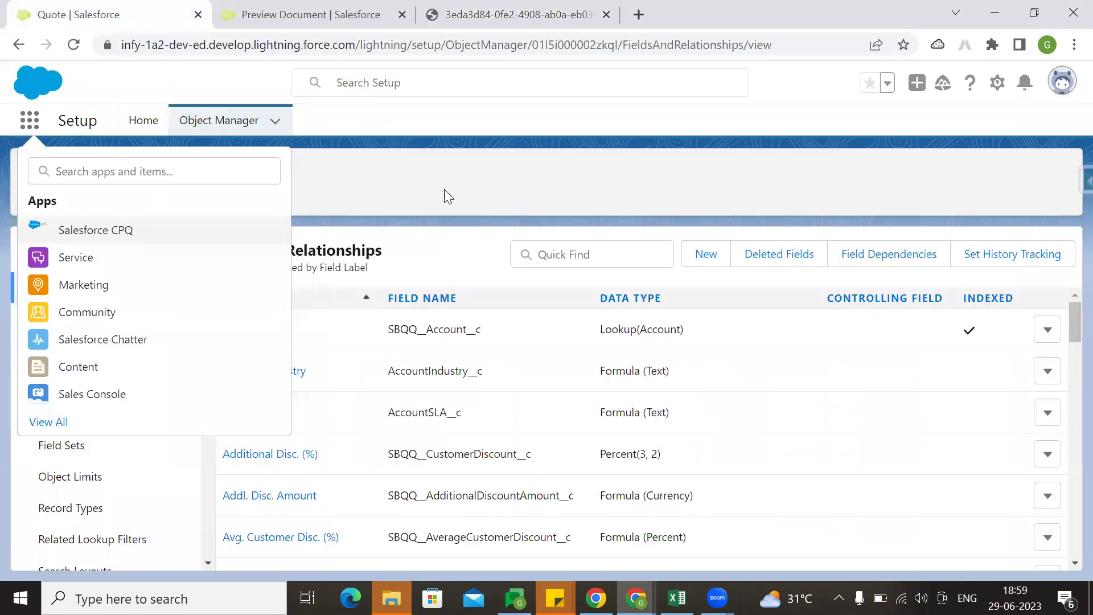
left_click(353, 11)
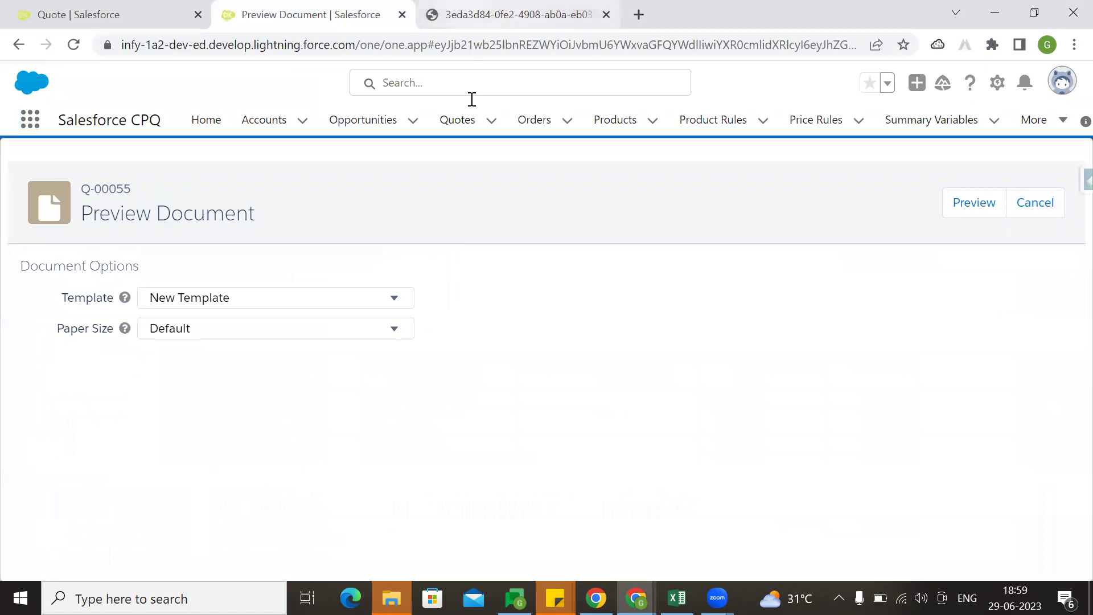
middle_click(444, 119)
left_click_drag(500, 10, 261, 11)
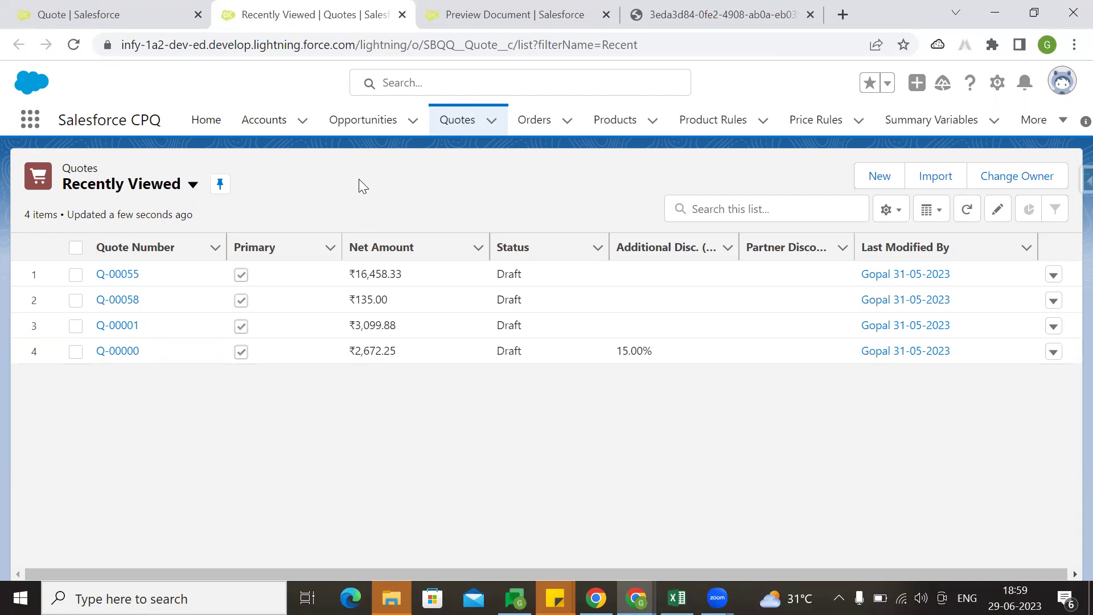
left_click(117, 274)
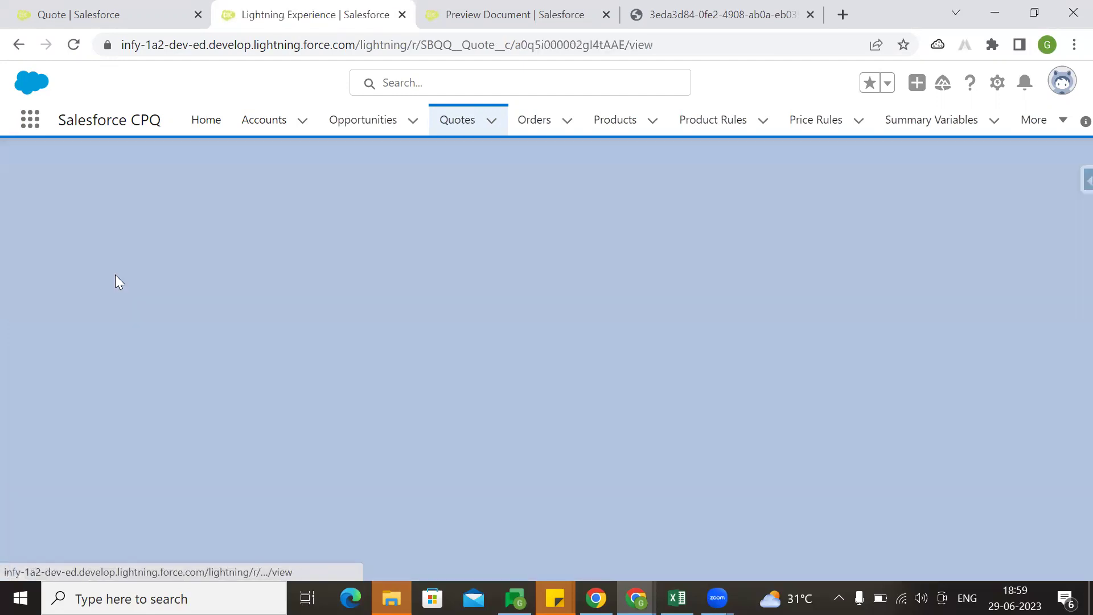
scroll(156, 418, "down", 15)
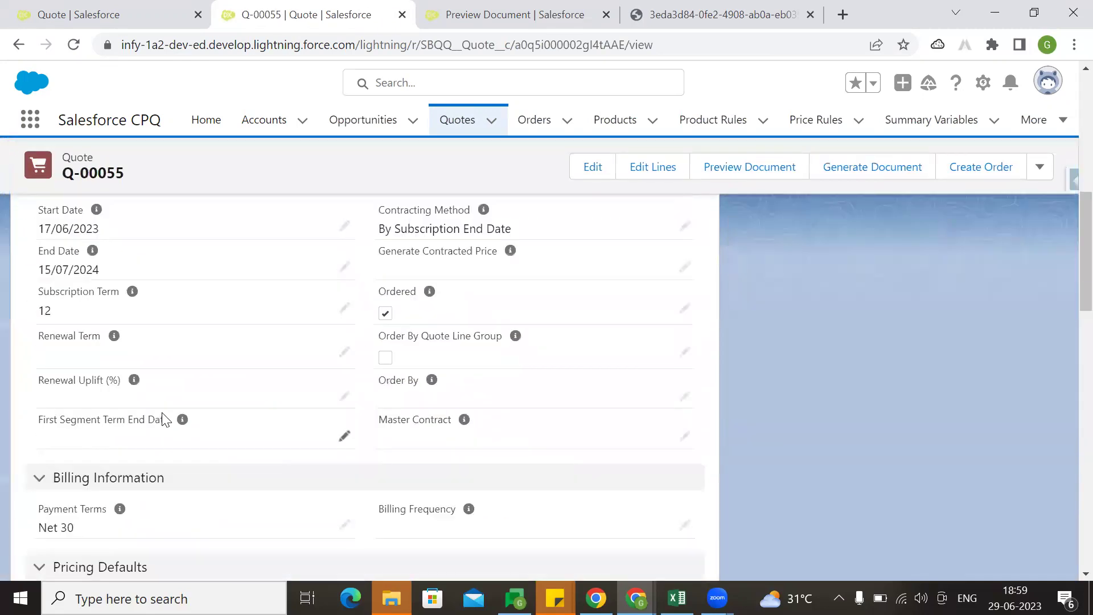
scroll(242, 382, "down", 3)
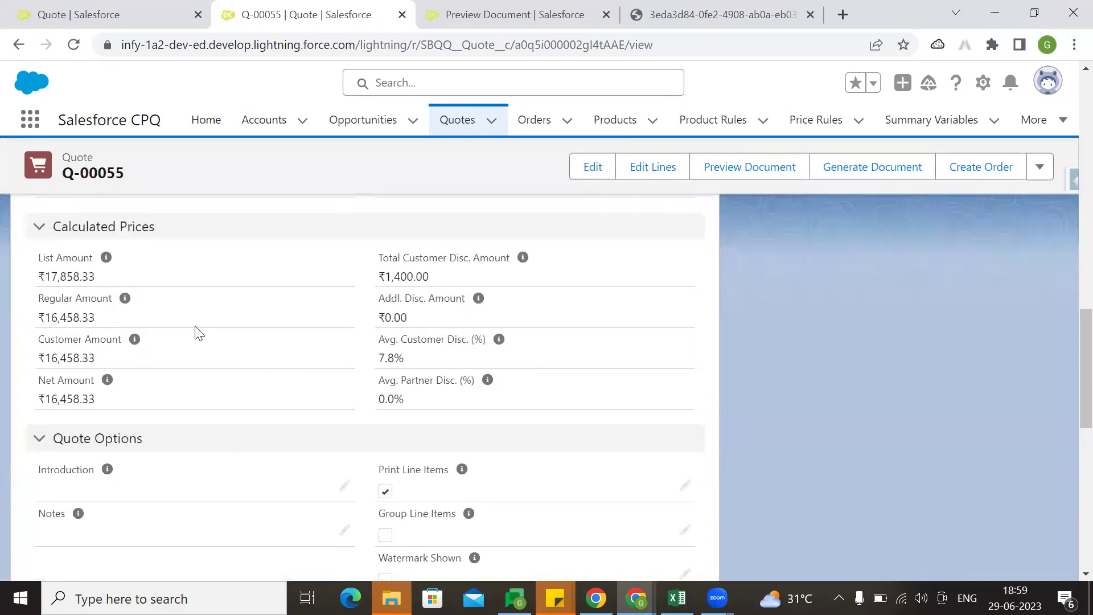
left_click(97, 281)
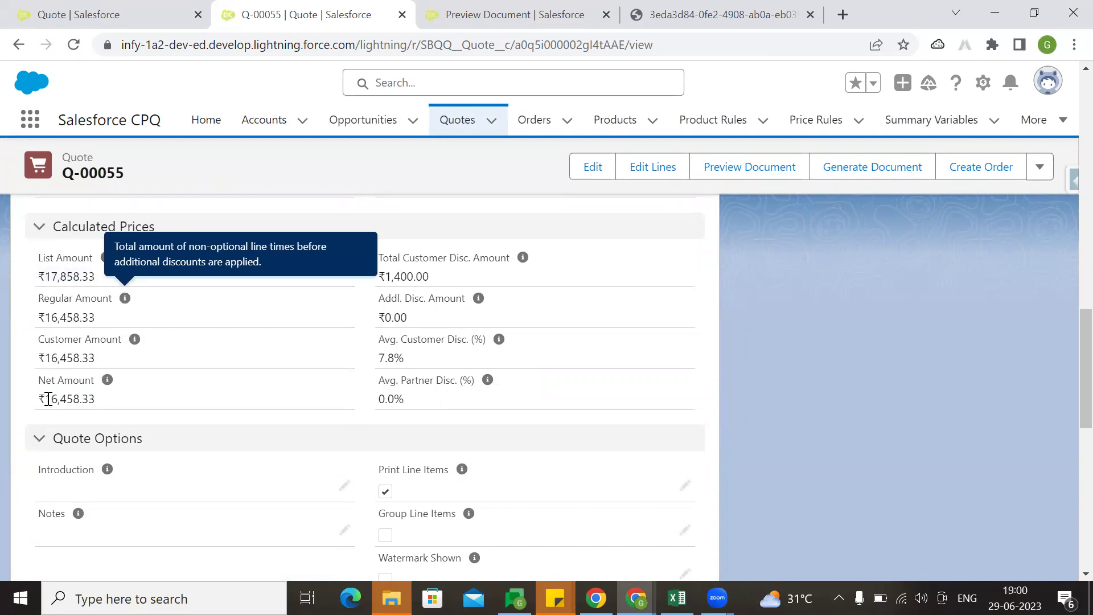
left_click_drag(37, 399, 127, 397)
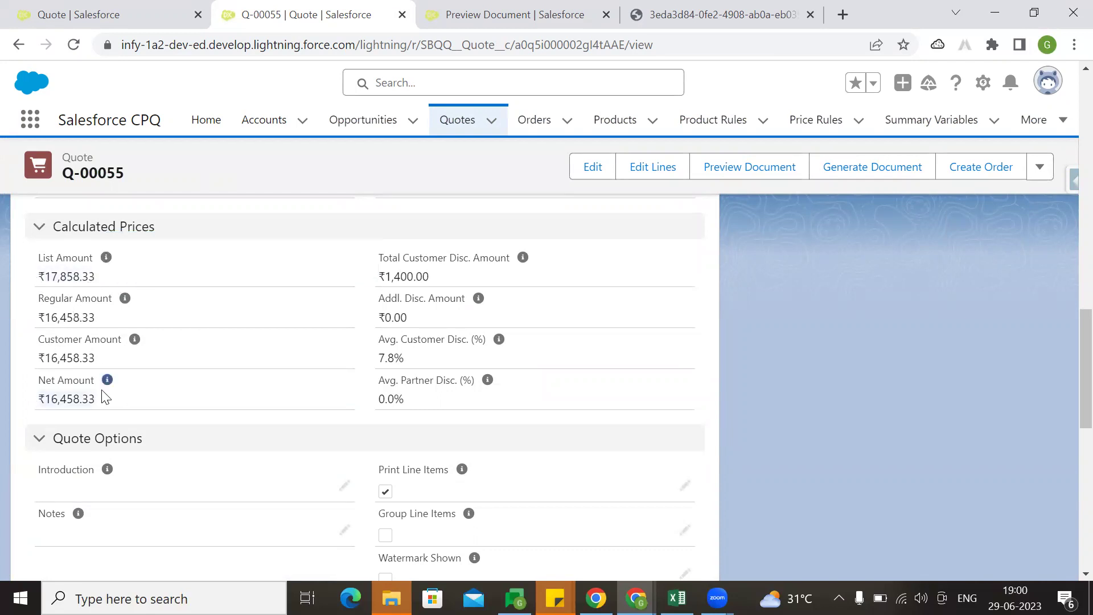
left_click_drag(39, 380, 107, 381)
left_click_drag(45, 283, 139, 285)
left_click(139, 284)
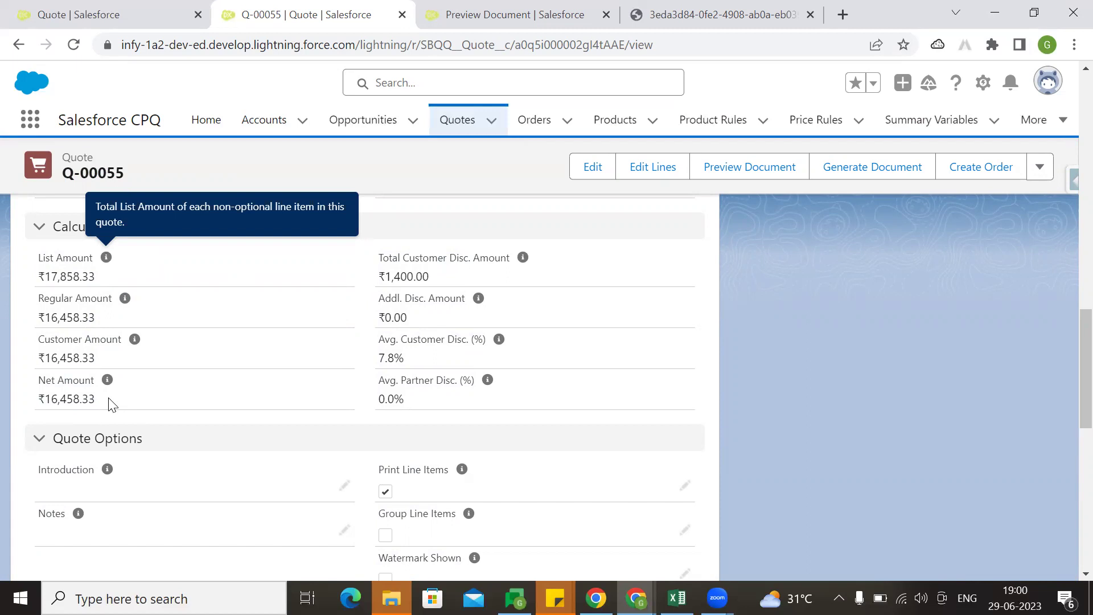
scroll(112, 405, "up", 10)
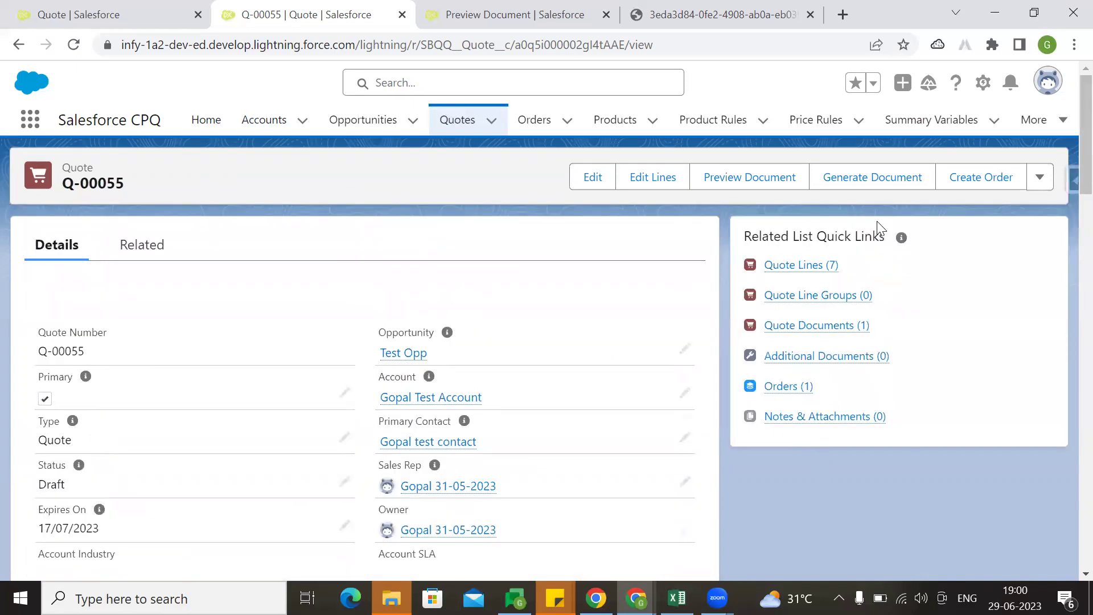
Go to the Quote object's Fields & Relationships in Object Manager and start a new field.
left_click(984, 83)
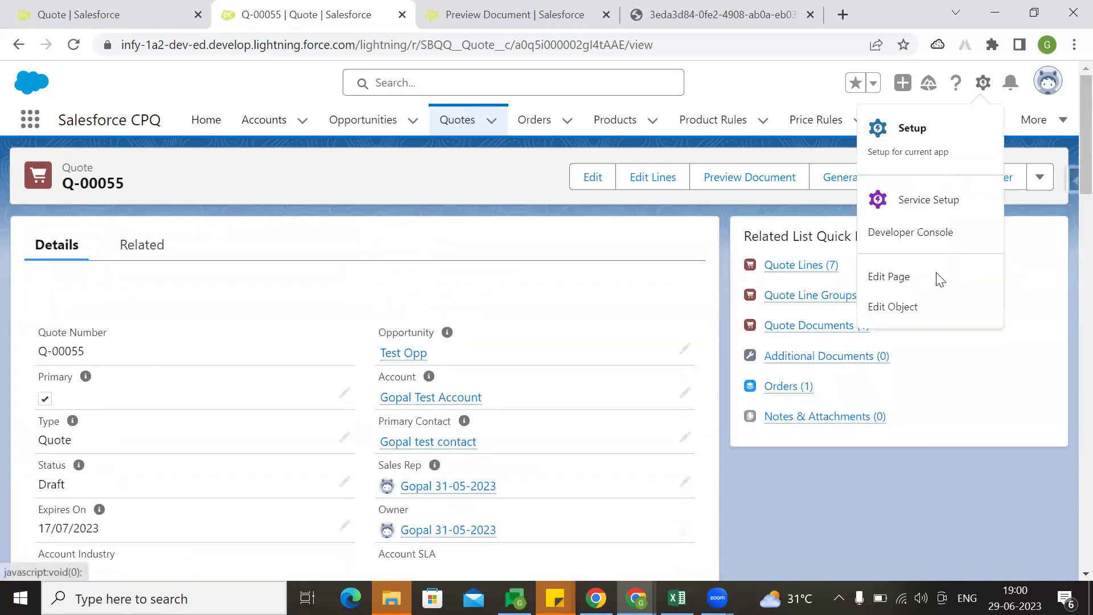
left_click(911, 307)
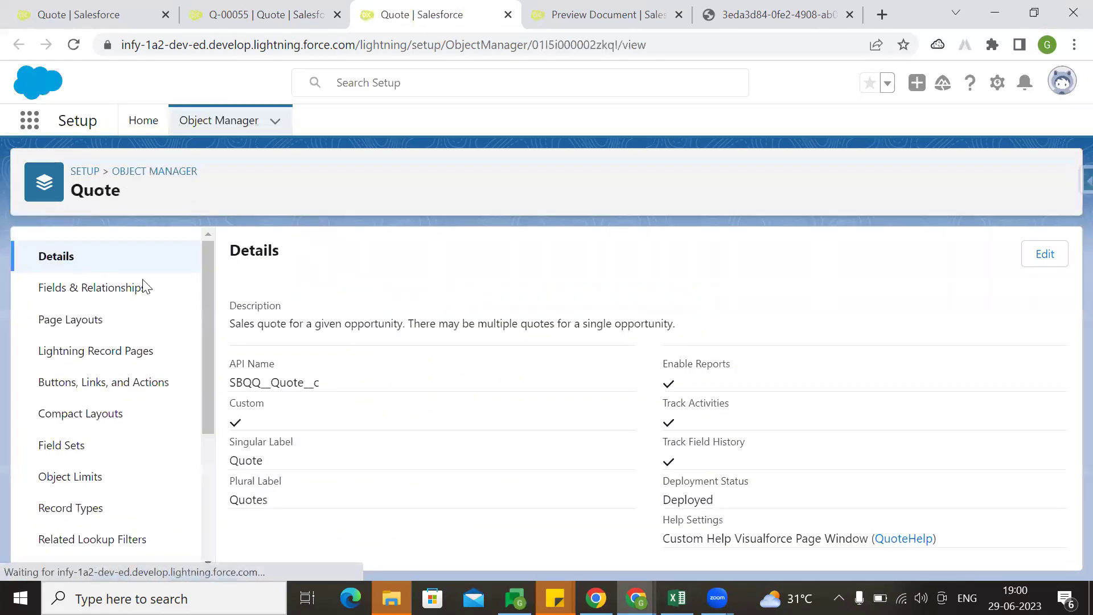
left_click(83, 287)
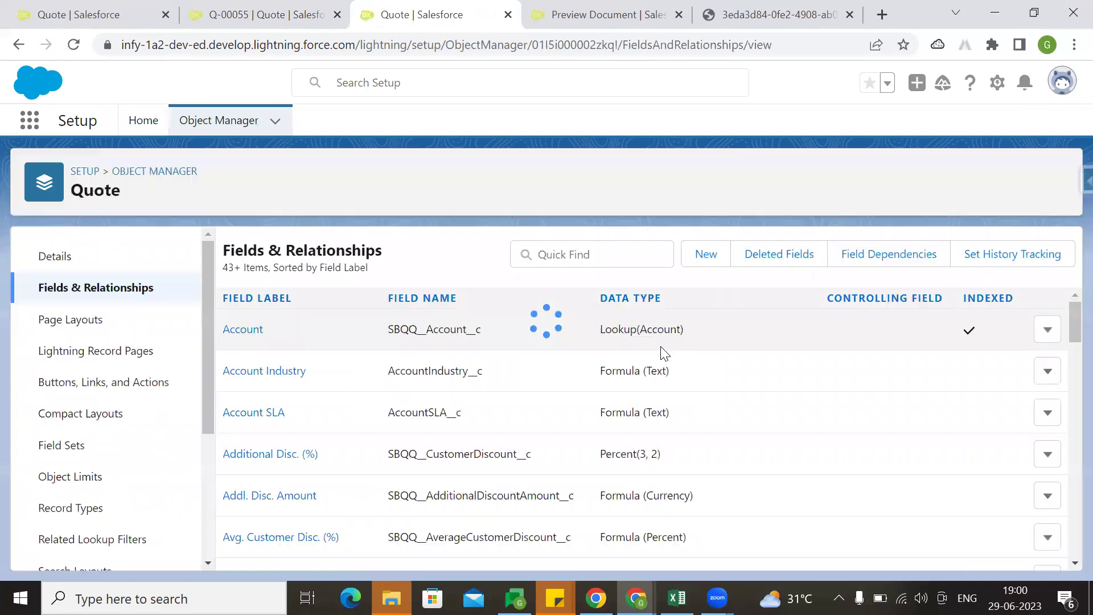
left_click(711, 252)
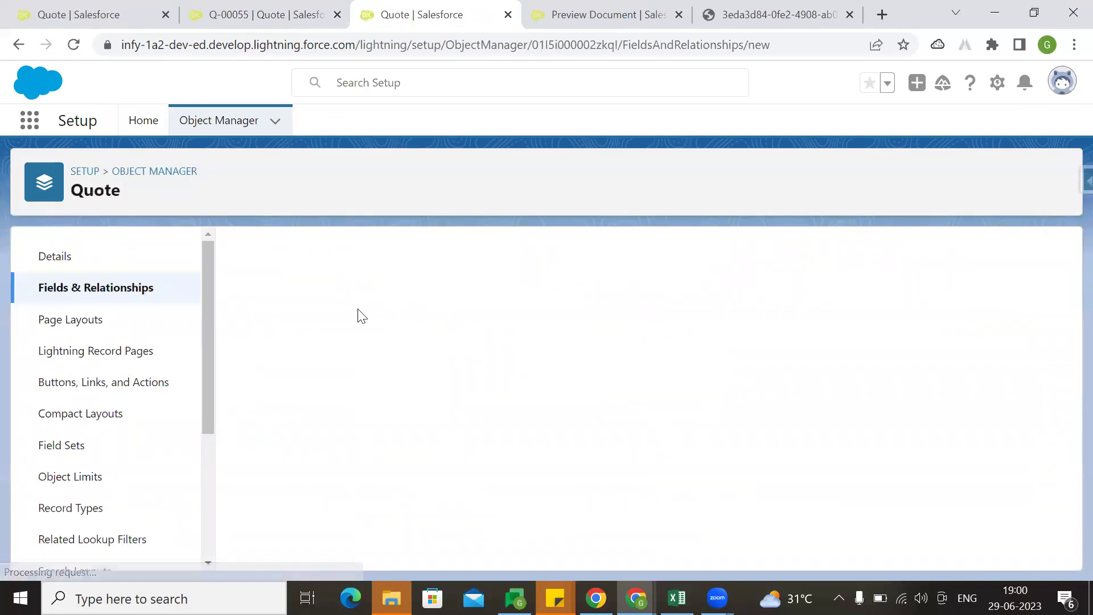
Create a Formula field labelled 'Is Discounted' with a Checkbox return type.
scroll(283, 386, "down", 2)
left_click(248, 331)
scroll(272, 334, "up", 3)
left_click(993, 338)
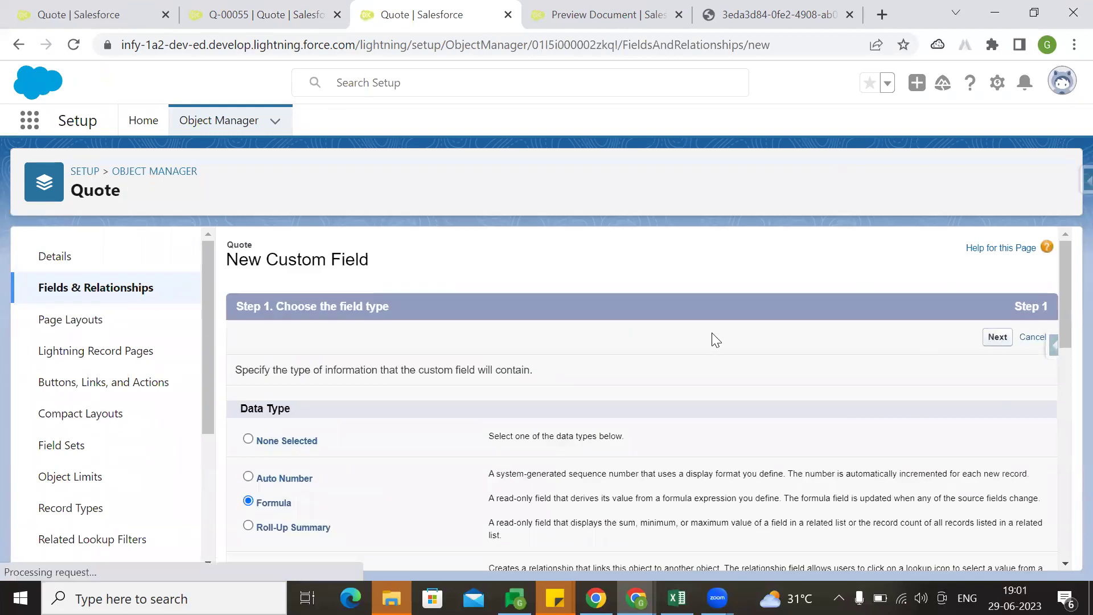
left_click(424, 374)
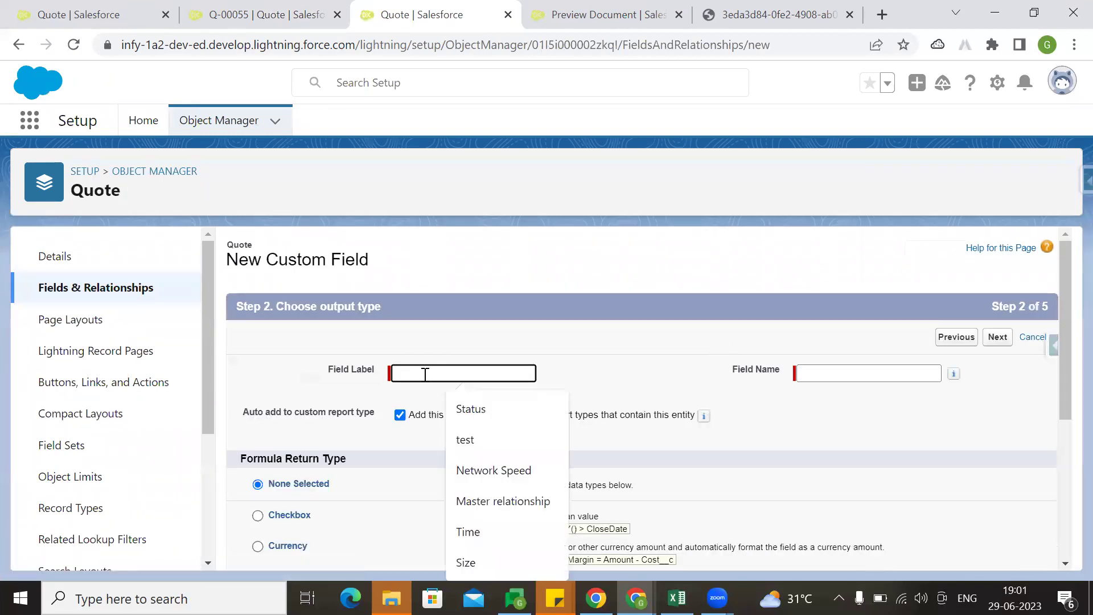
type("Is Discounted")
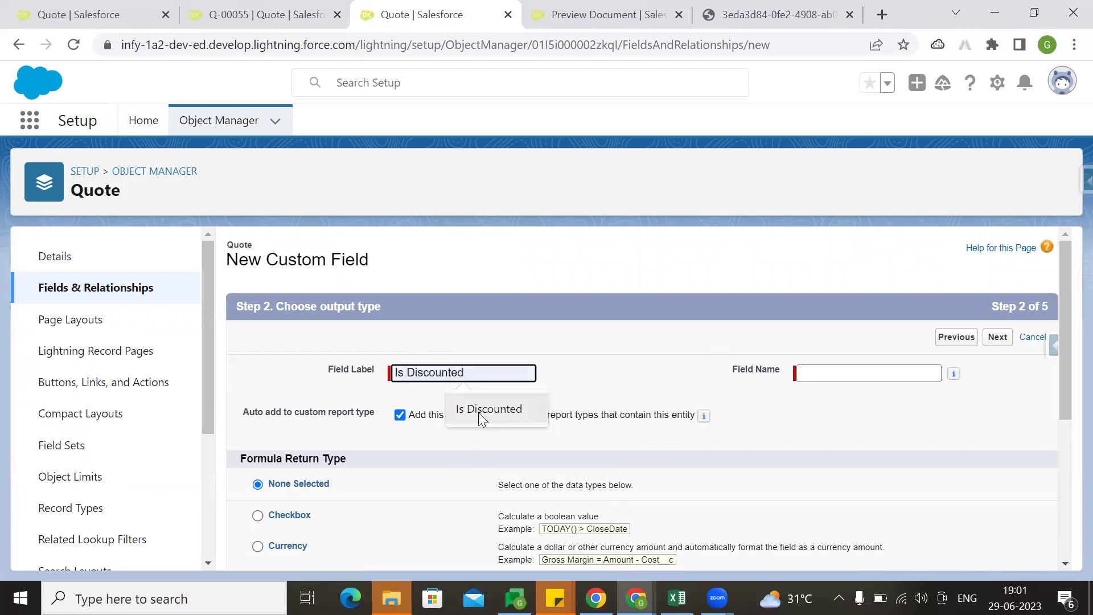
left_click(478, 413)
scroll(680, 351, "down", 5)
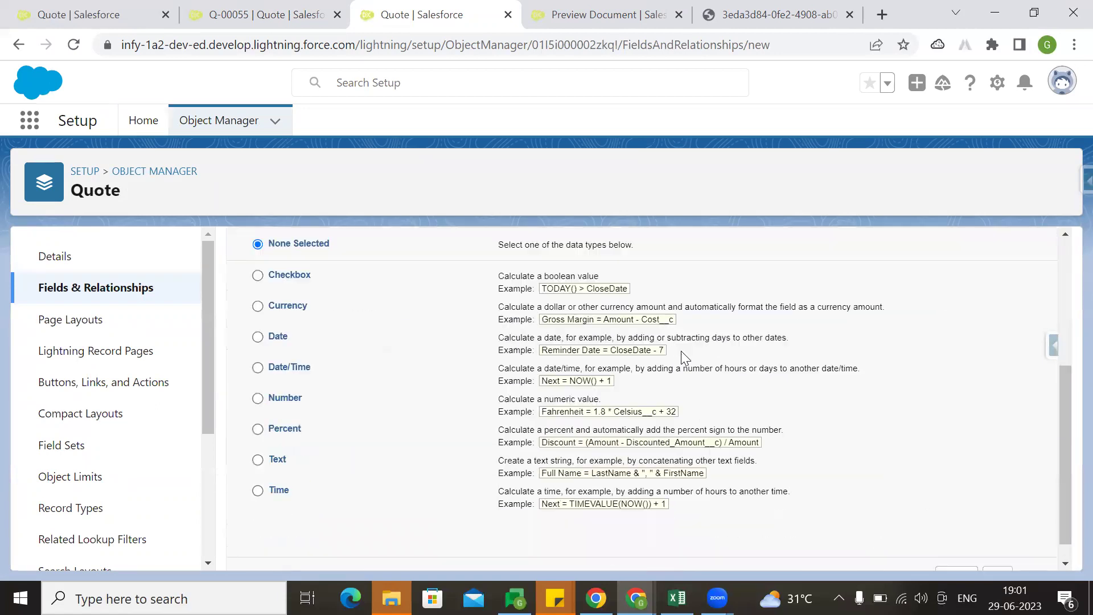
left_click(277, 261)
scroll(971, 348, "up", 5)
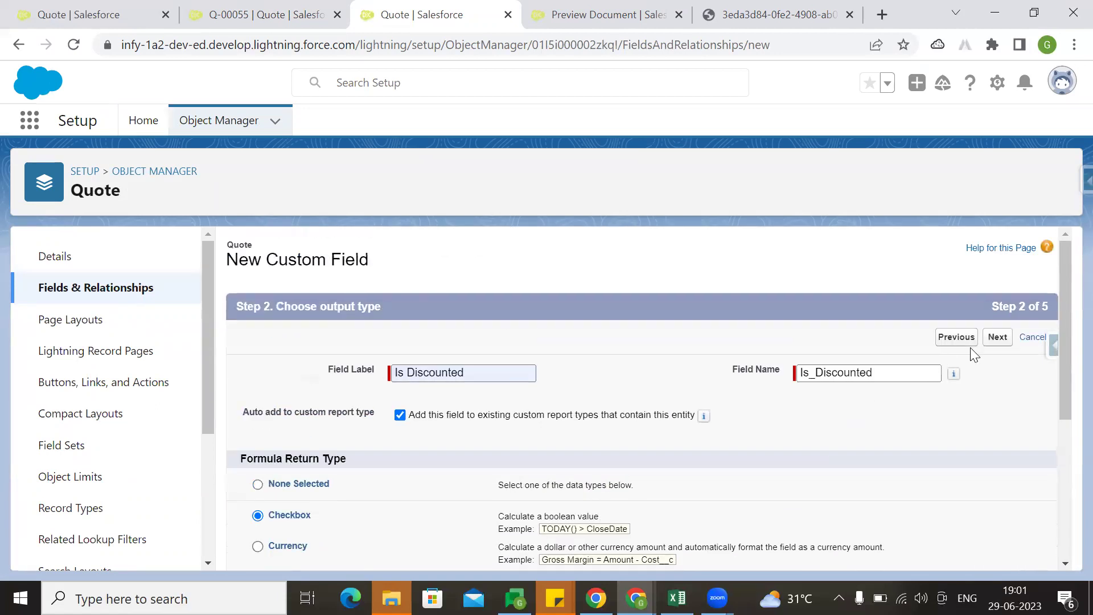
left_click(998, 337)
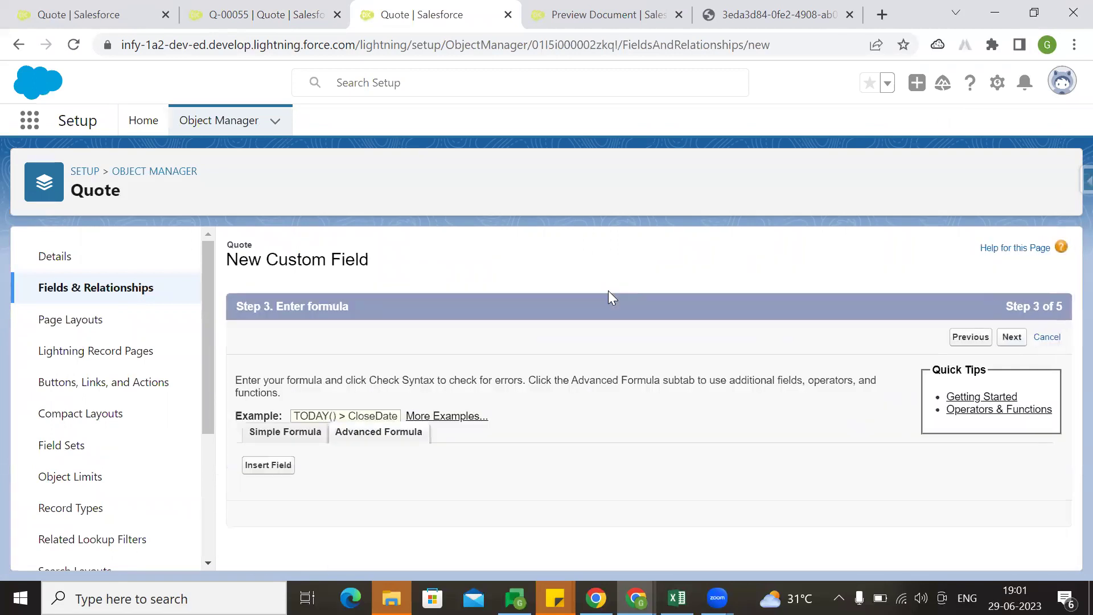
Insert the logical IF function into the empty formula box.
scroll(505, 380, "up", 1)
scroll(505, 379, "up", 1)
left_click(429, 424)
scroll(802, 408, "down", 1)
left_click(890, 304)
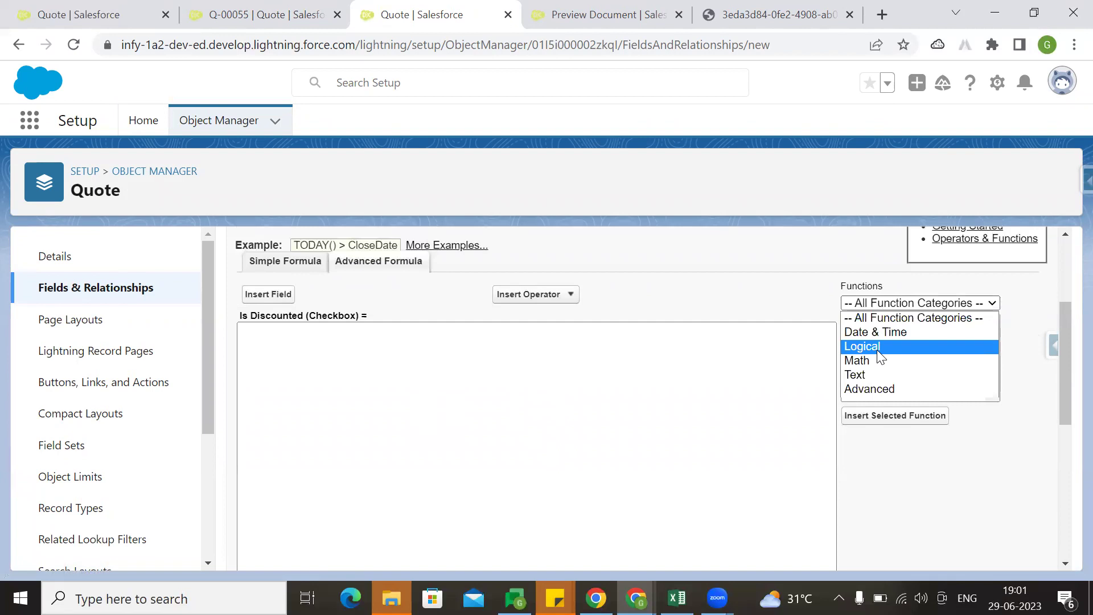
left_click(891, 344)
left_click(865, 370)
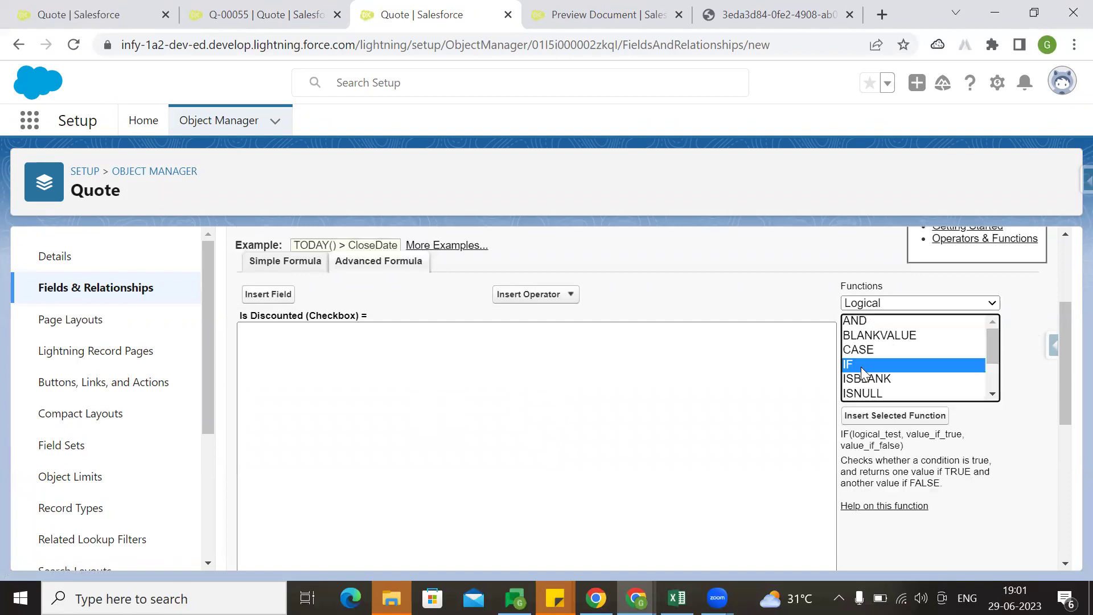
left_click(905, 415)
Replace IF's logical test with SBQQ__ListAmount__c > SBQQ__NetAmount__c.
double_click(322, 332)
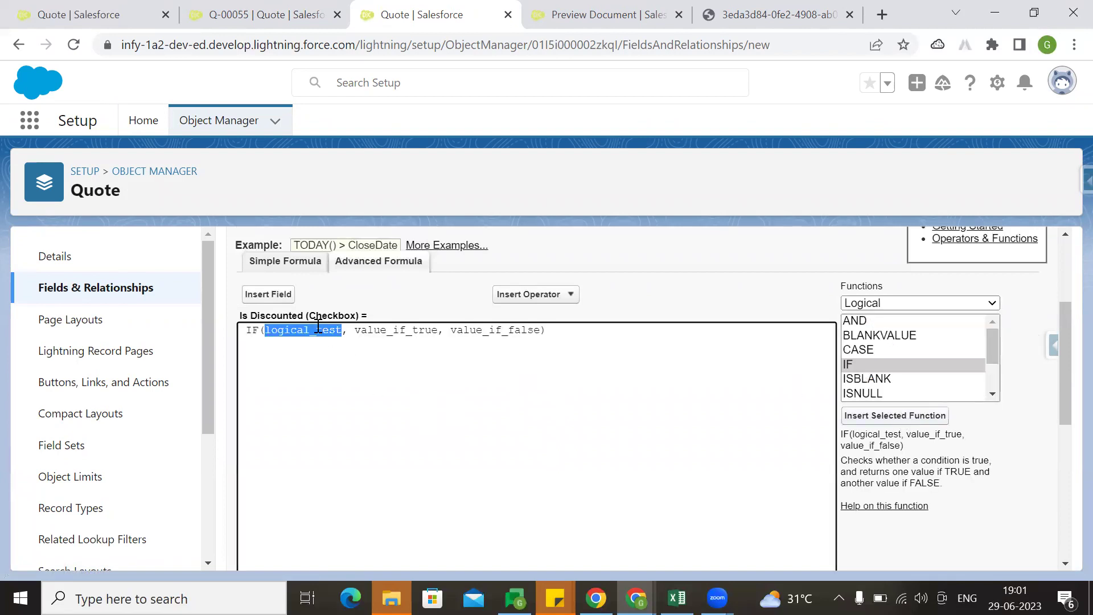
left_click(268, 294)
left_click_drag(596, 453, 592, 457)
left_click(592, 455)
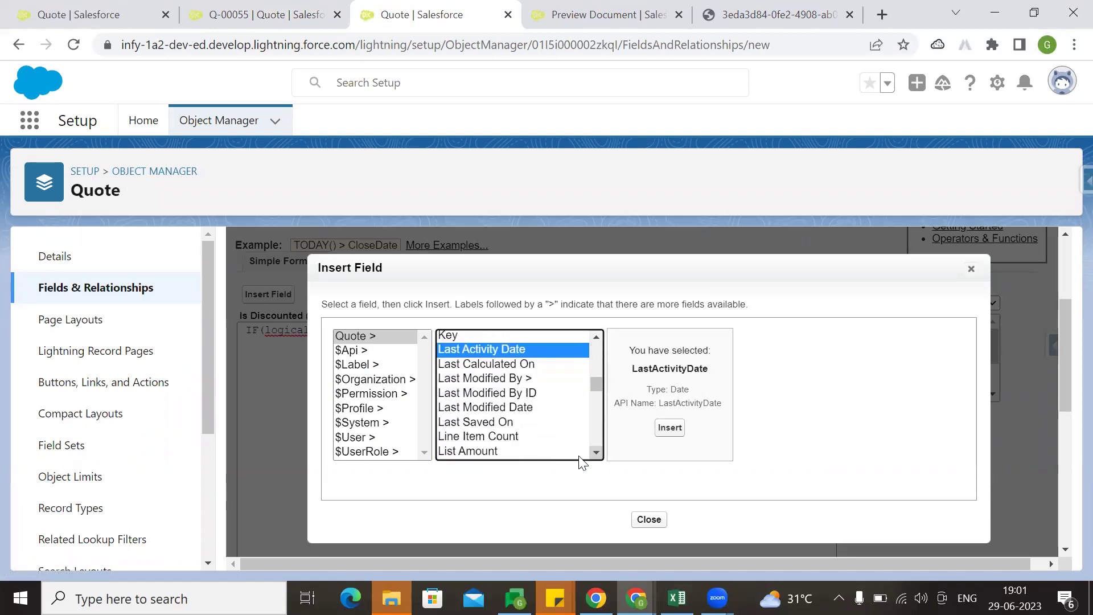
left_click(512, 452)
left_click(670, 428)
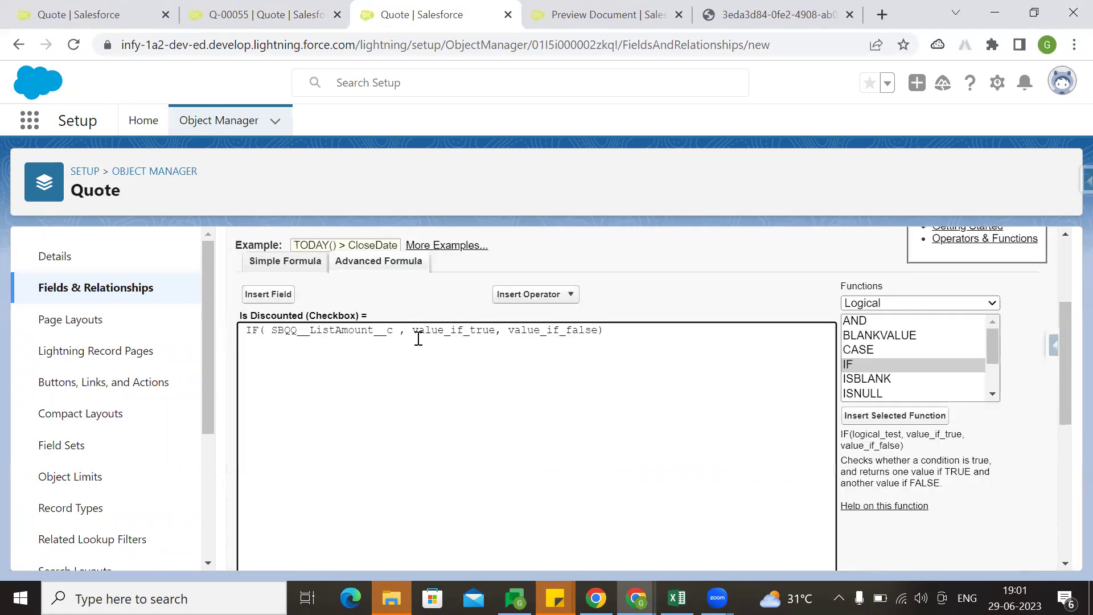
left_click(523, 295)
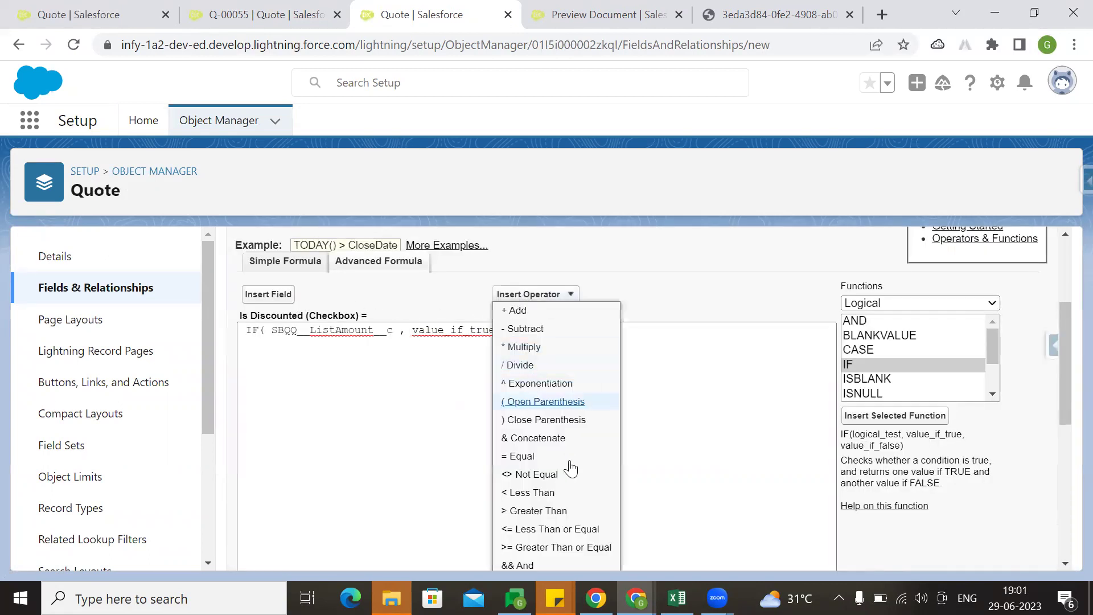
left_click(549, 510)
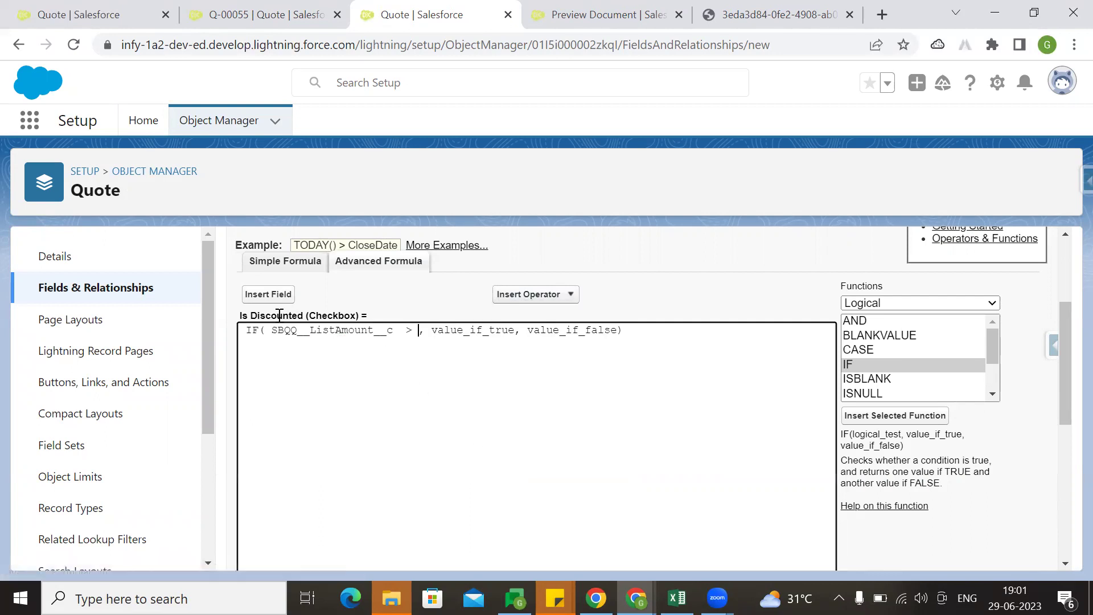
left_click(268, 294)
left_click(589, 453)
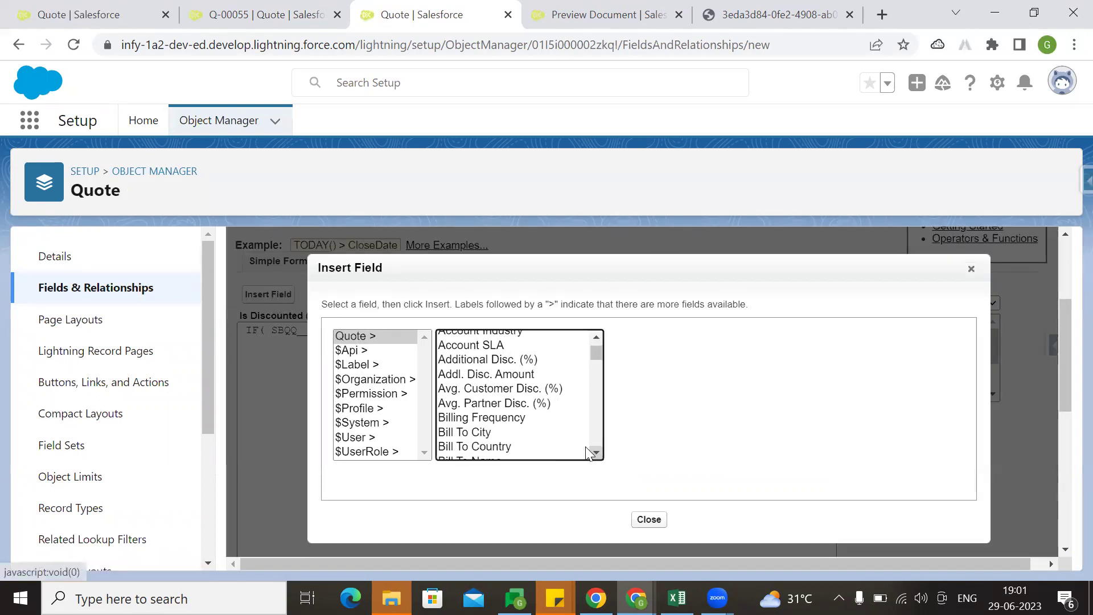
left_click(534, 447)
scroll(532, 439, "down", 5)
left_click(556, 451)
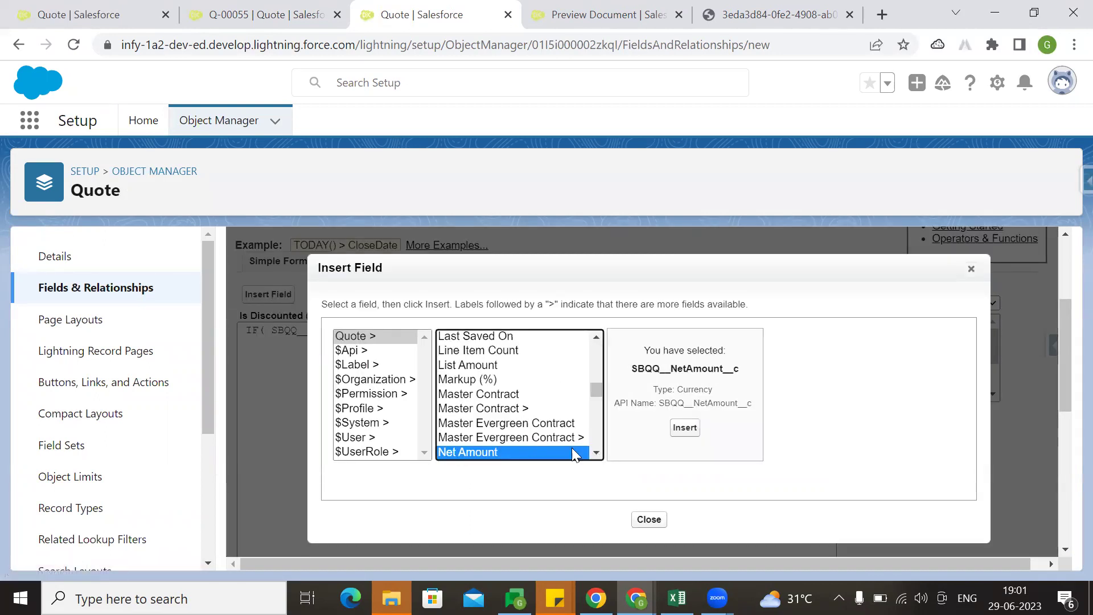
left_click(685, 430)
Trim the remaining placeholders so the IF returns true, false.
left_click_drag(431, 330, 752, 333)
left_click(575, 380)
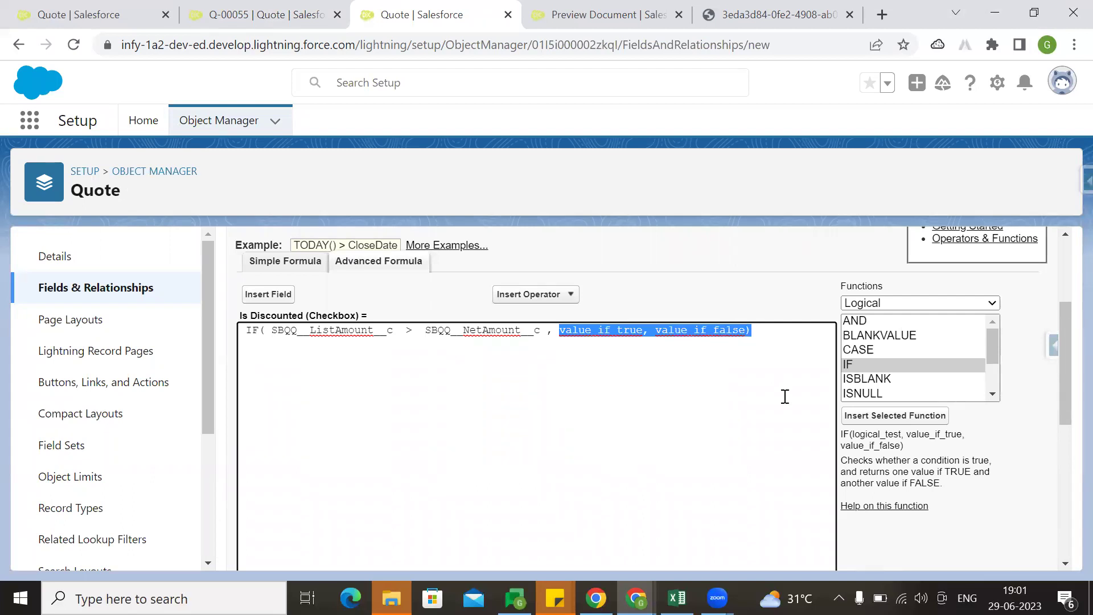
left_click(658, 380)
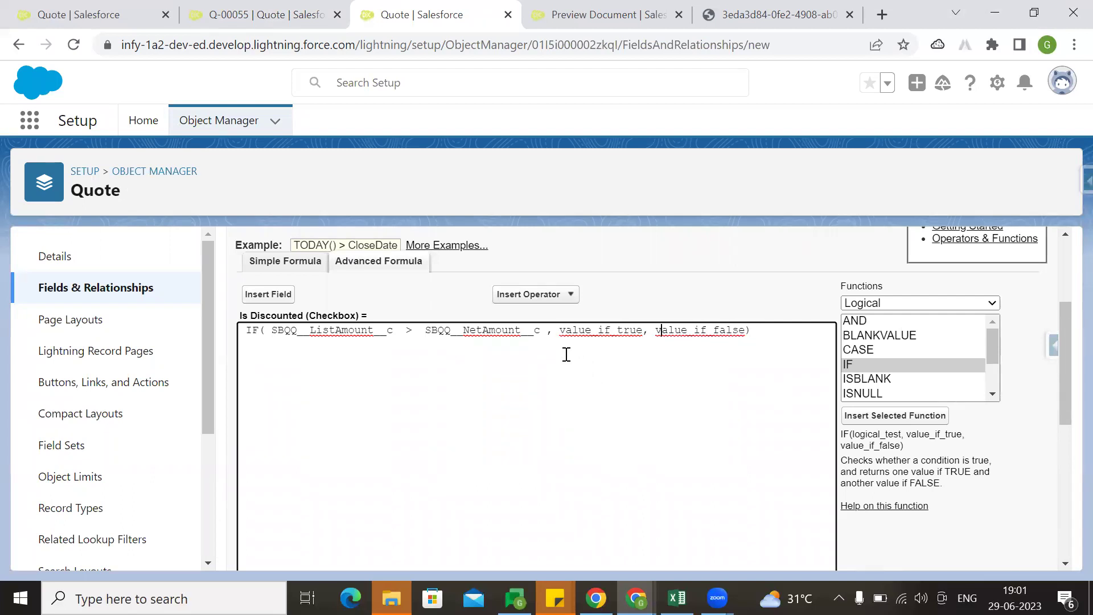
double_click(598, 332)
left_click(620, 330)
key("BackSpace")
key("BackSpace")
key("BackSpace")
key("BackSpace")
key("BackSpace")
key("BackSpace")
key("BackSpace")
key("BackSpace")
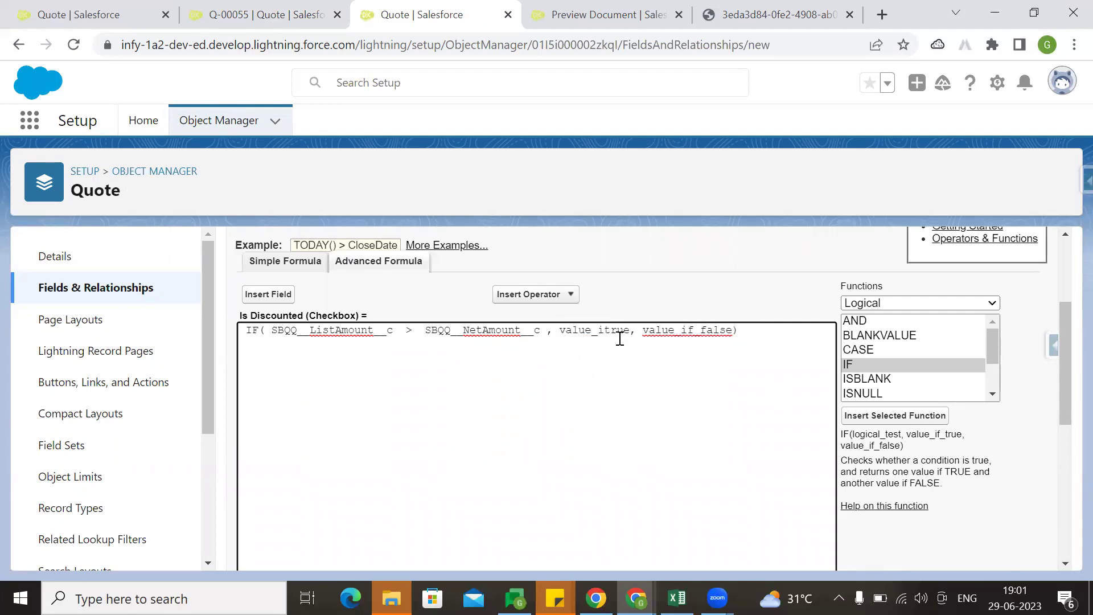
key("BackSpace")
left_click(657, 331)
key("BackSpace")
key("BackSpace")
key("BackSpace")
key("BackSpace")
key("BackSpace")
key("BackSpace")
key("BackSpace")
key("BackSpace")
key("BackSpace")
key("BackSpace")
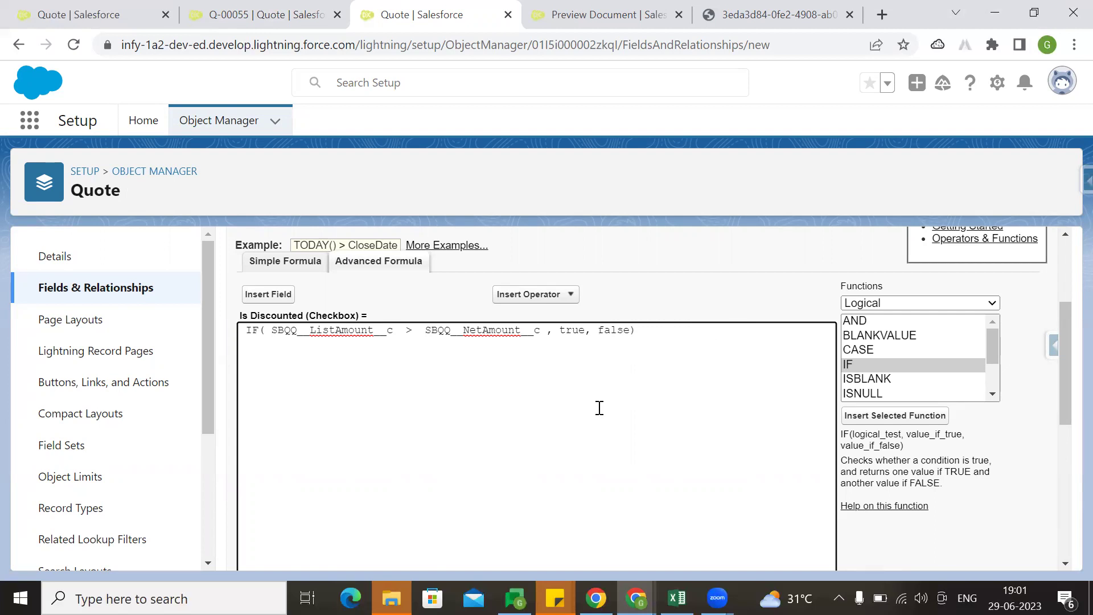
scroll(598, 407, "down", 1)
scroll(386, 453, "up", 3)
scroll(619, 412, "down", 1)
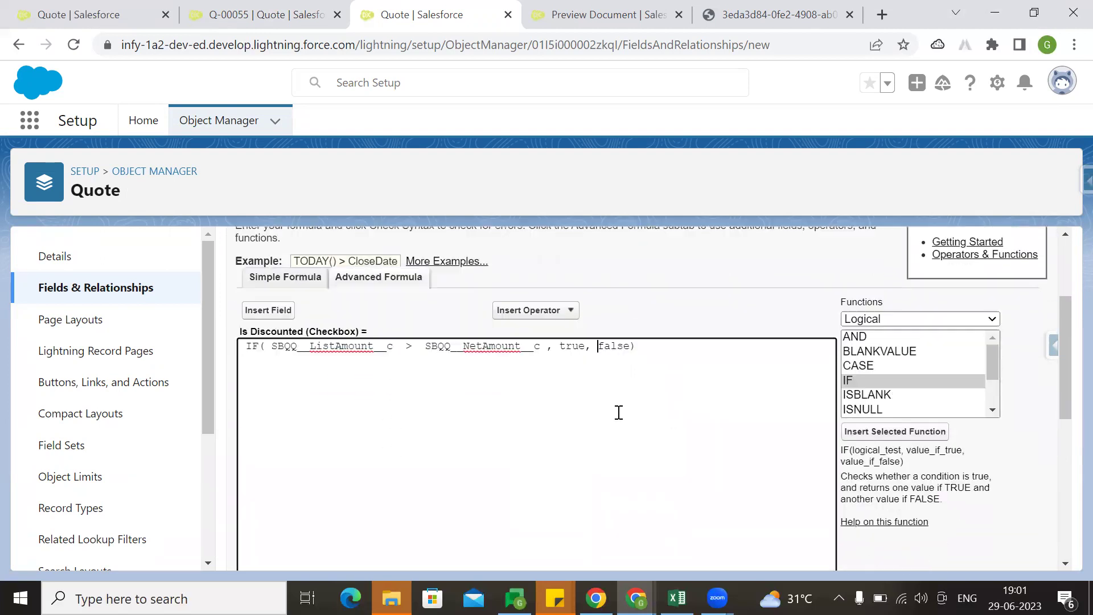
scroll(619, 412, "down", 1)
scroll(615, 373, "down", 5)
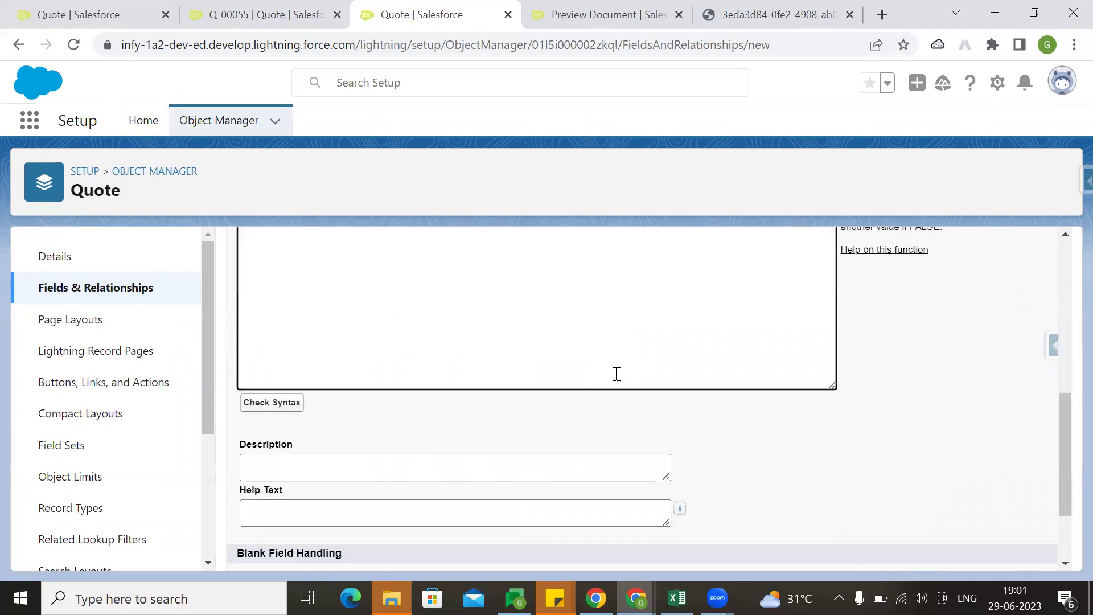
Check the formula syntax, make Is Discounted visible to all profiles, and save the field.
left_click(285, 406)
scroll(576, 439, "up", 5)
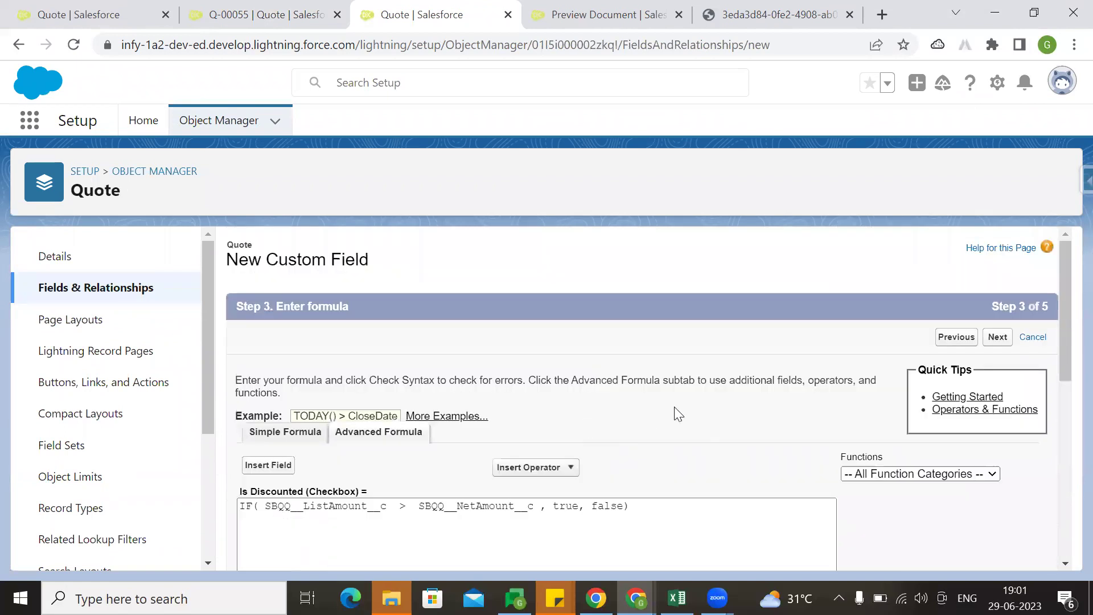
scroll(676, 413, "down", 5)
scroll(734, 436, "up", 5)
left_click(1001, 340)
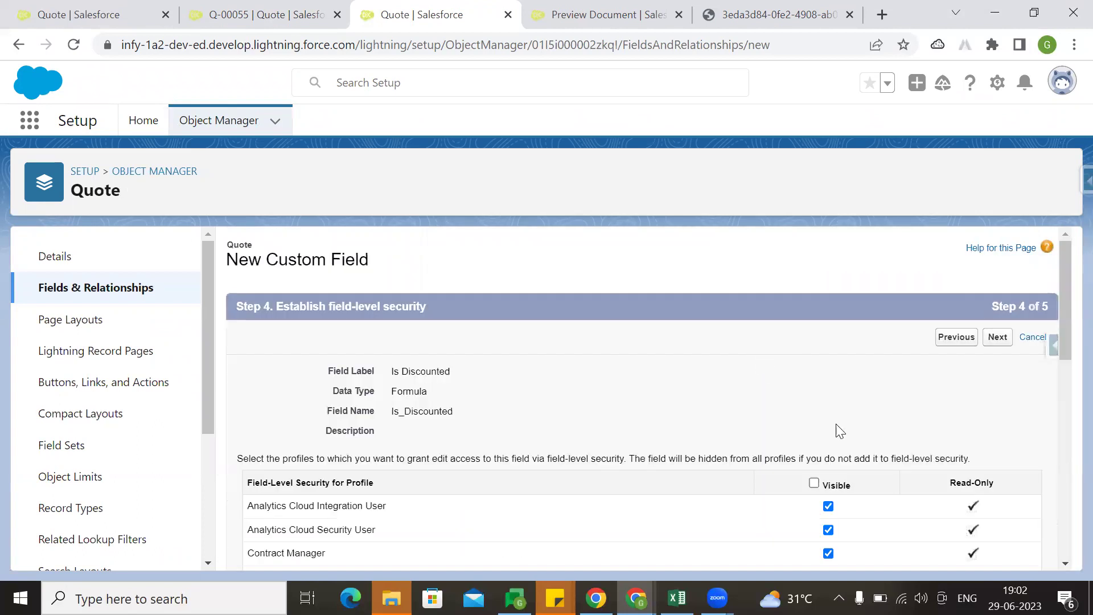
left_click(823, 484)
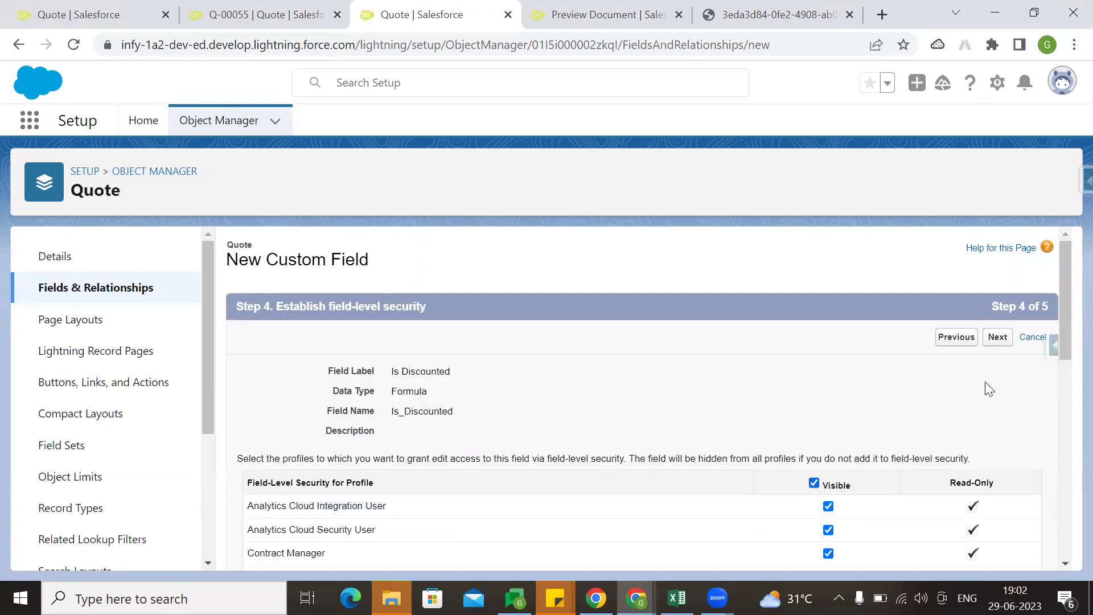
left_click(998, 338)
left_click(993, 338)
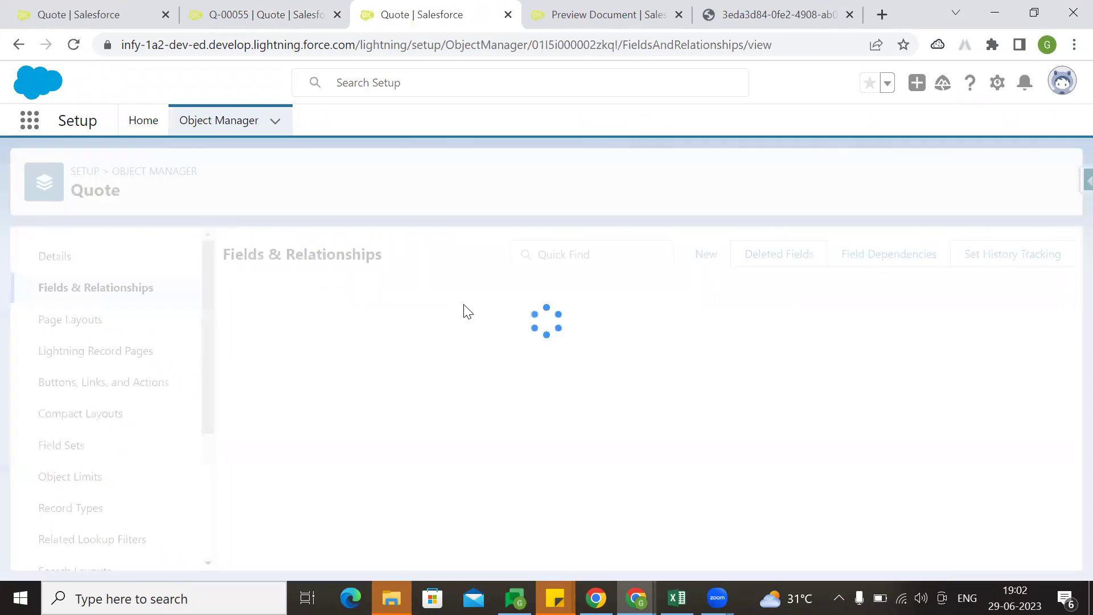
left_click(327, 12)
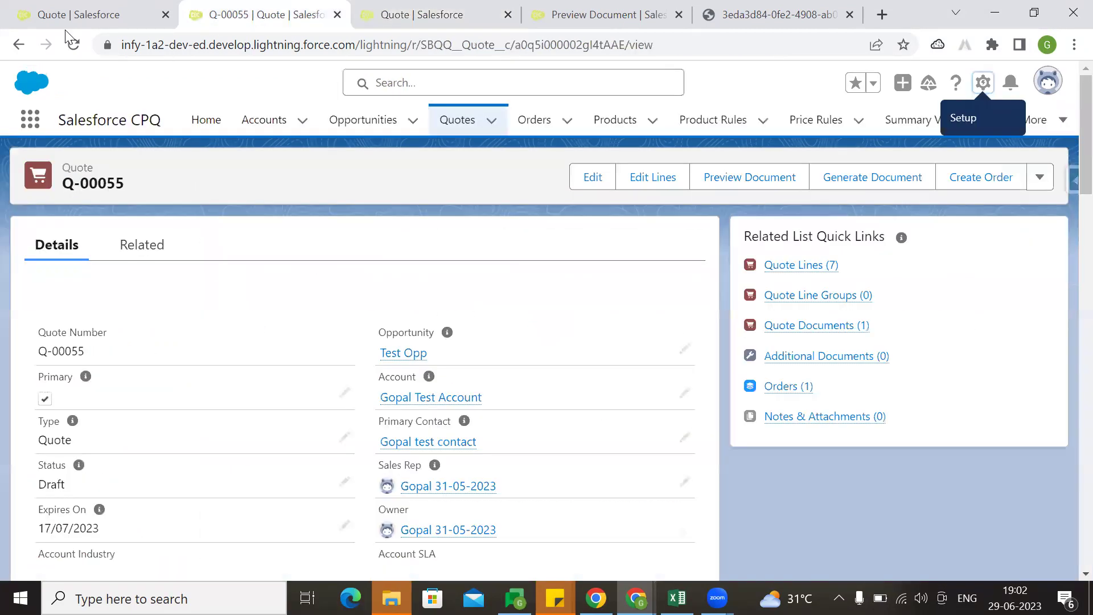
left_click(74, 45)
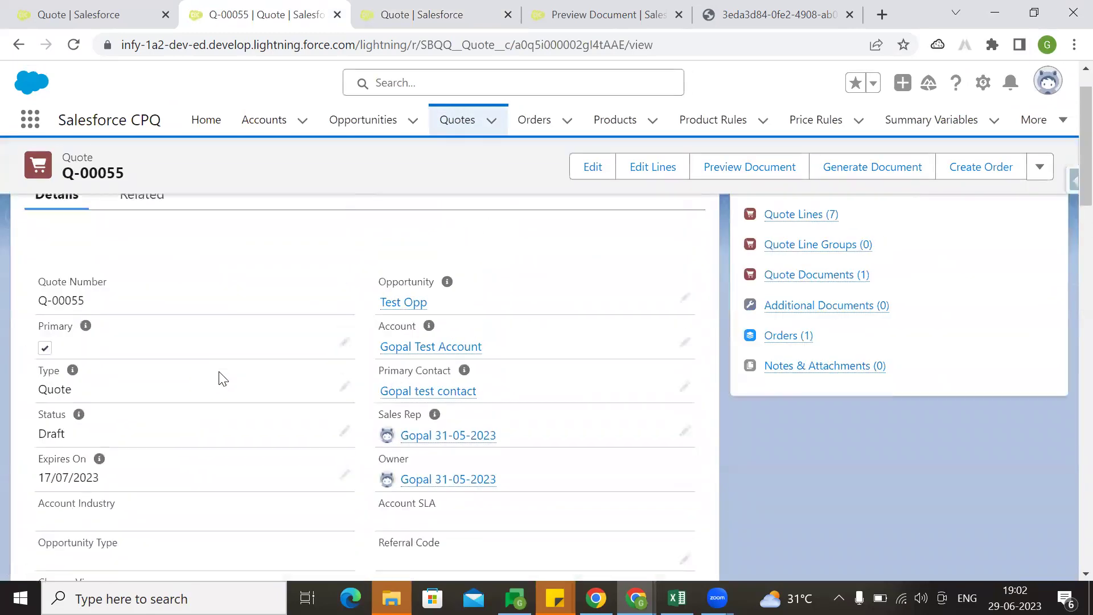
scroll(223, 379, "down", 5)
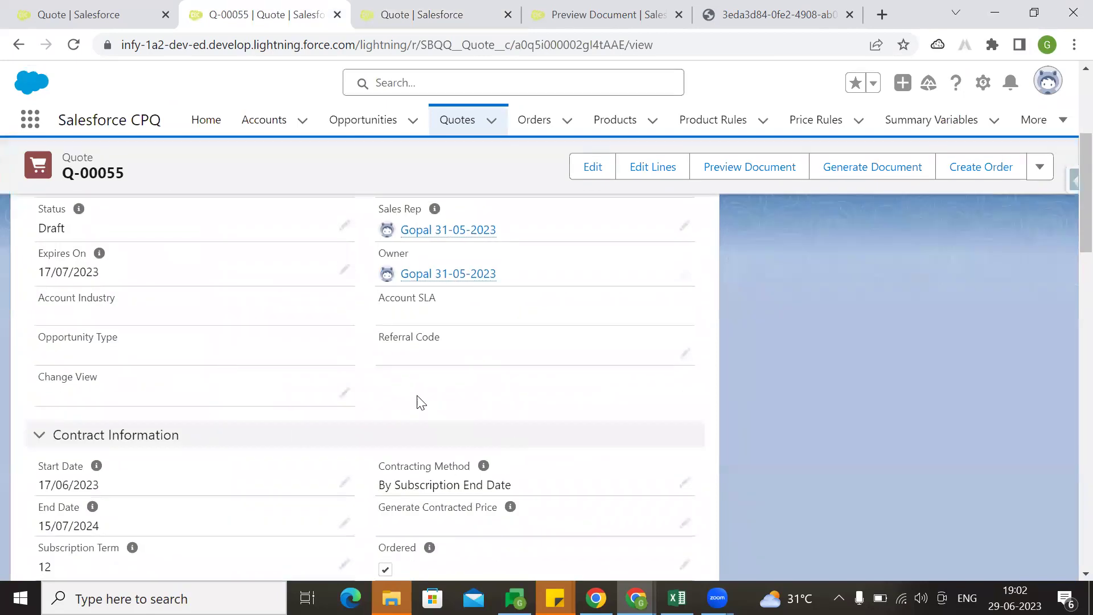
scroll(195, 423, "down", 12)
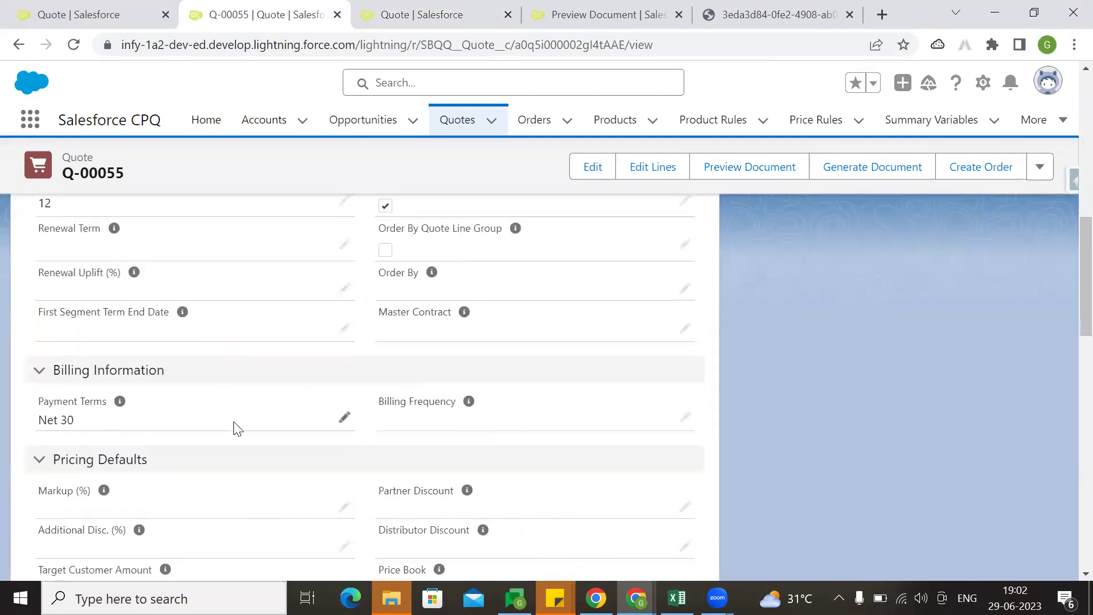
scroll(238, 429, "up", 10)
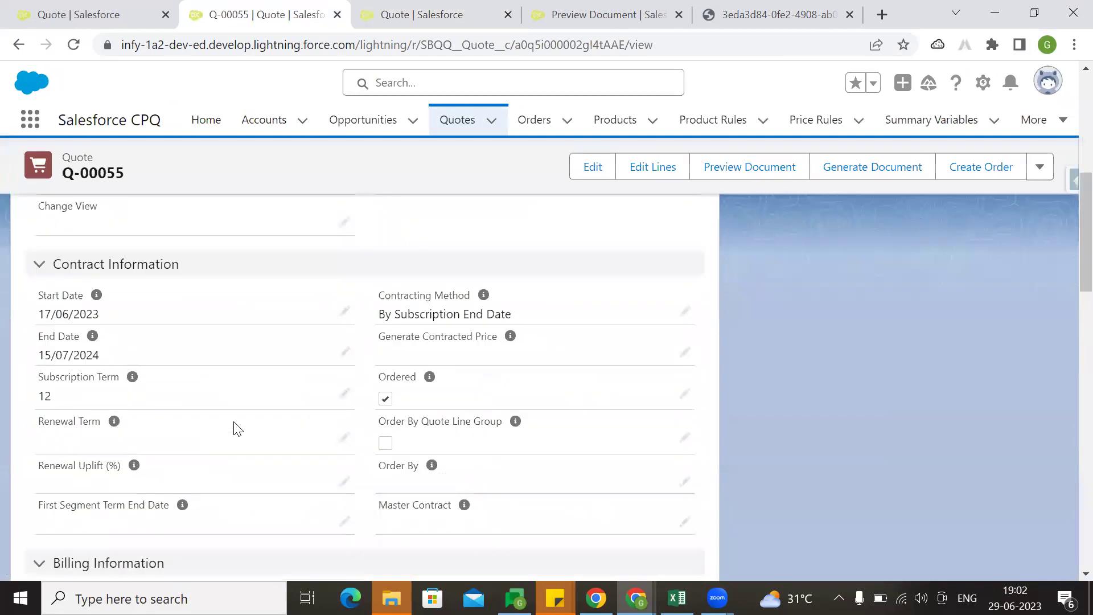
scroll(238, 429, "down", 5)
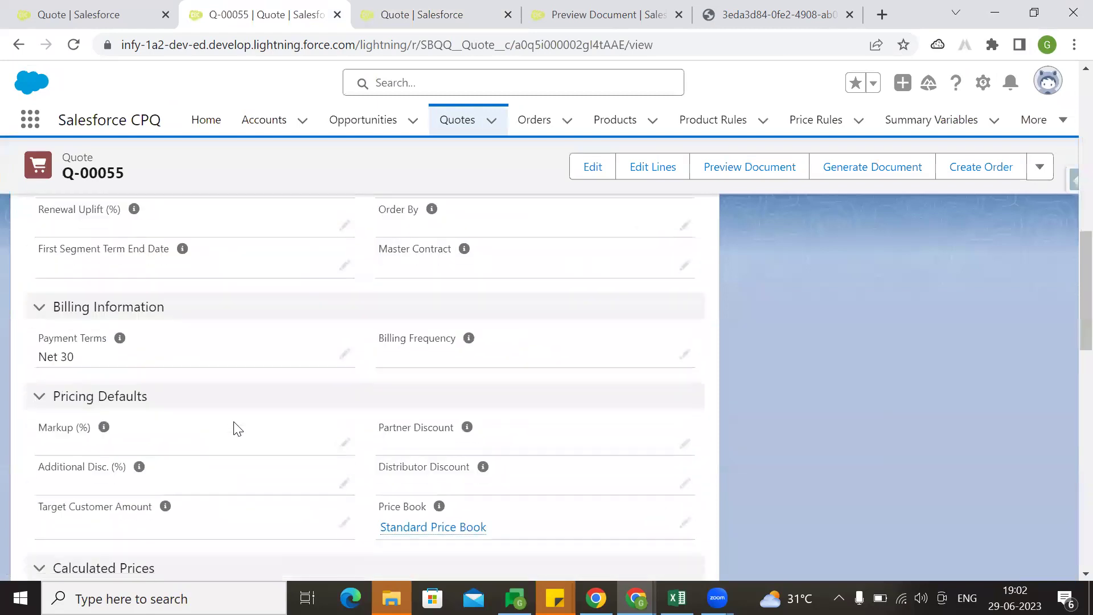
left_click(73, 44)
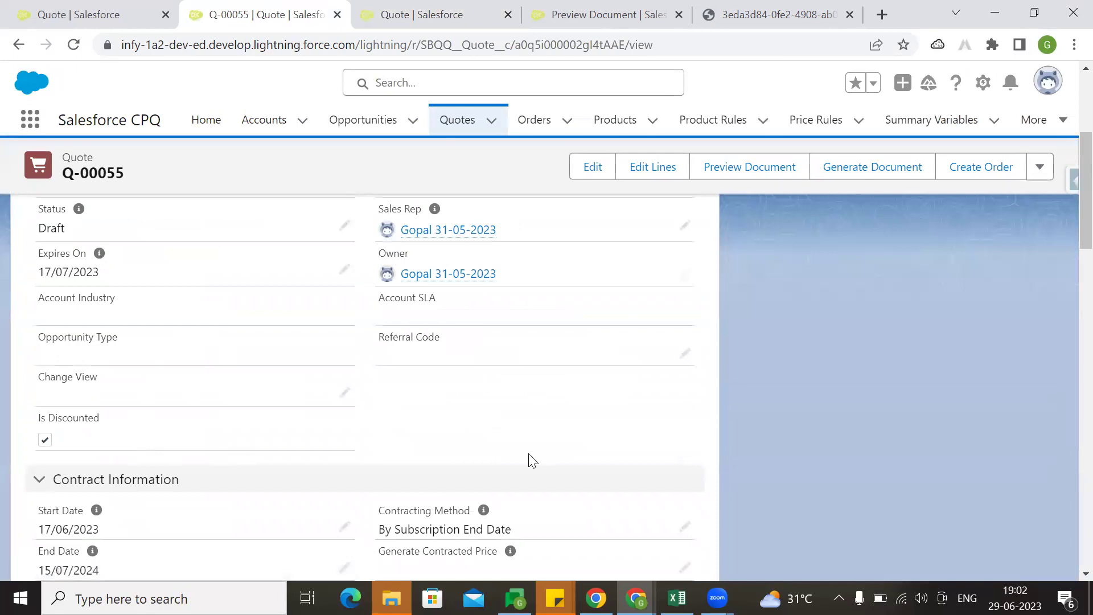
scroll(532, 461, "down", 3)
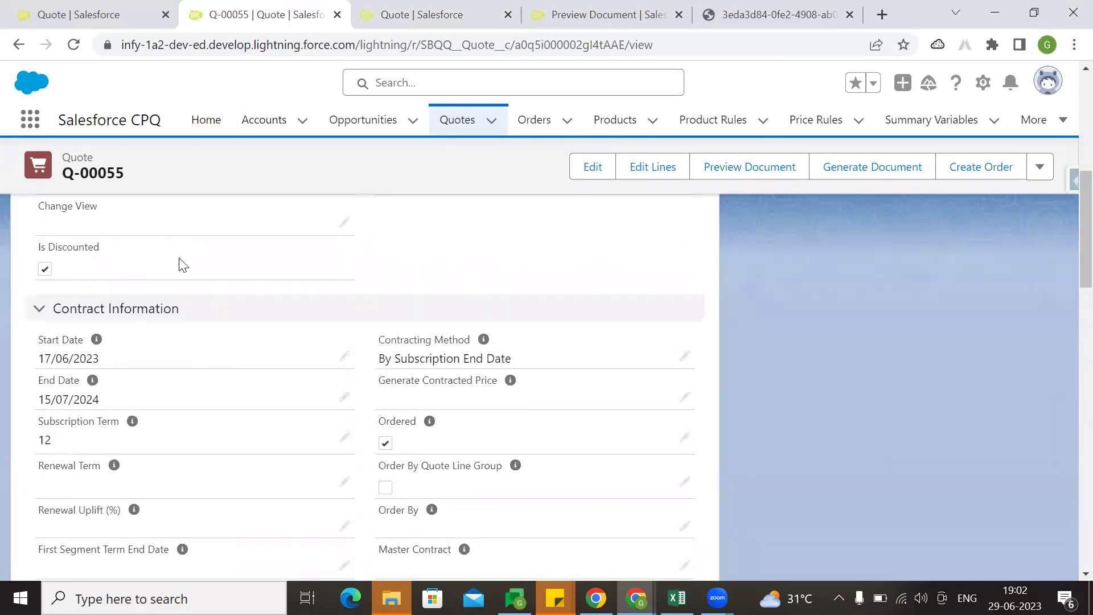
scroll(245, 381, "down", 4)
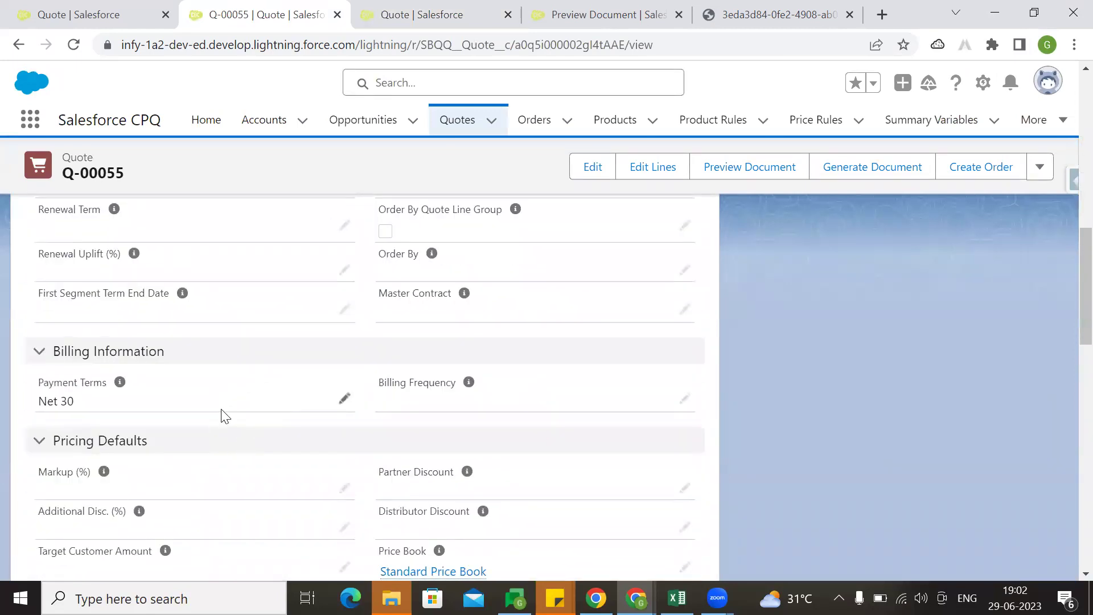
scroll(173, 390, "up", 3)
scroll(166, 403, "down", 6)
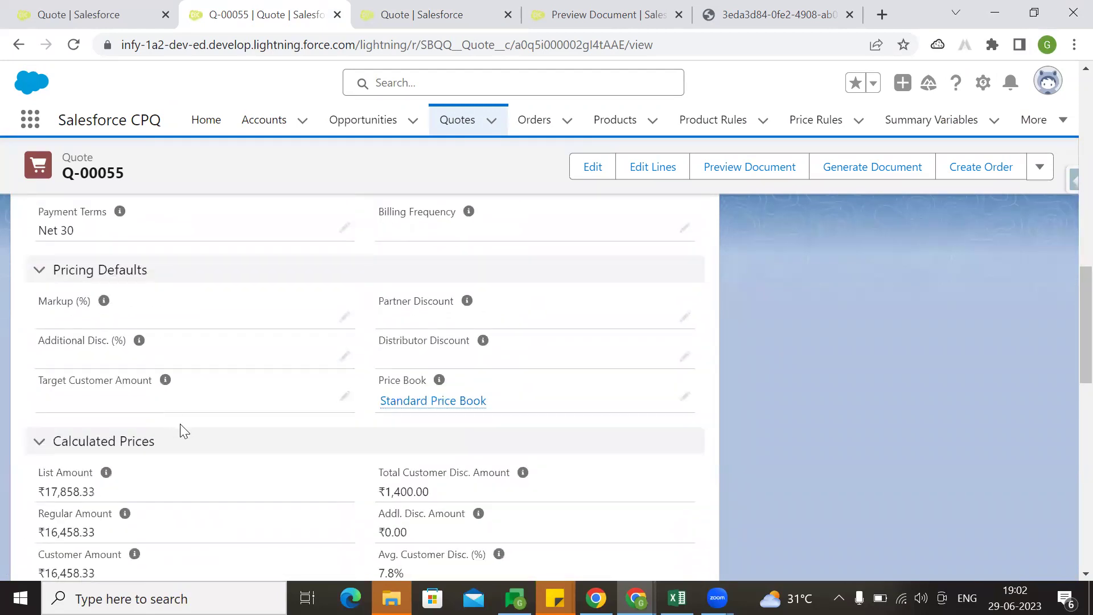
scroll(184, 431, "down", 4)
left_click_drag(36, 357, 112, 365)
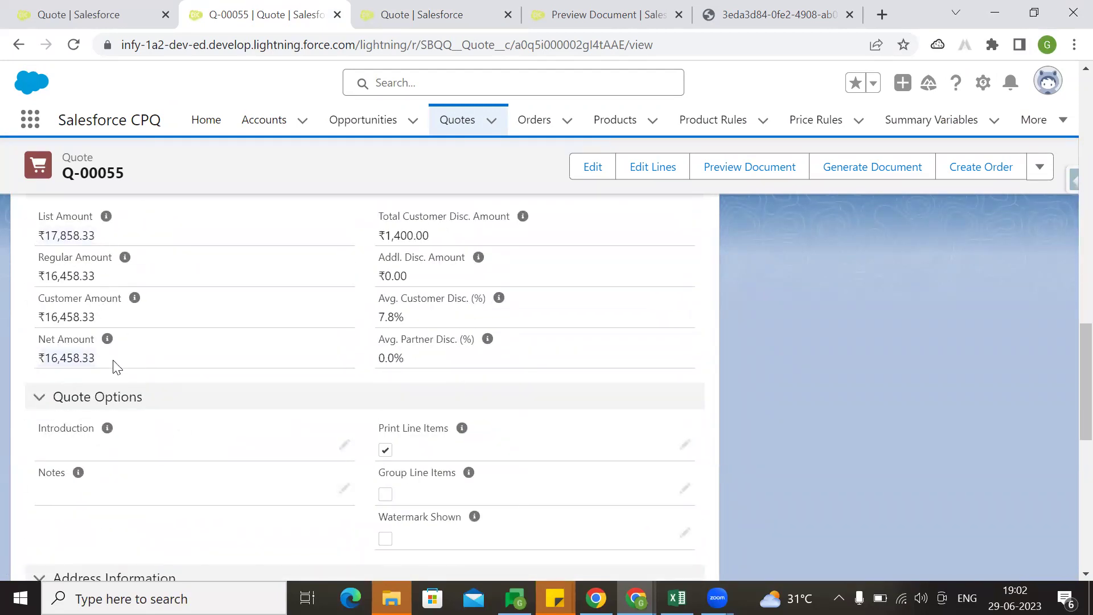
left_click(139, 377)
left_click_drag(34, 356, 105, 357)
left_click(139, 367)
scroll(202, 396, "up", 12)
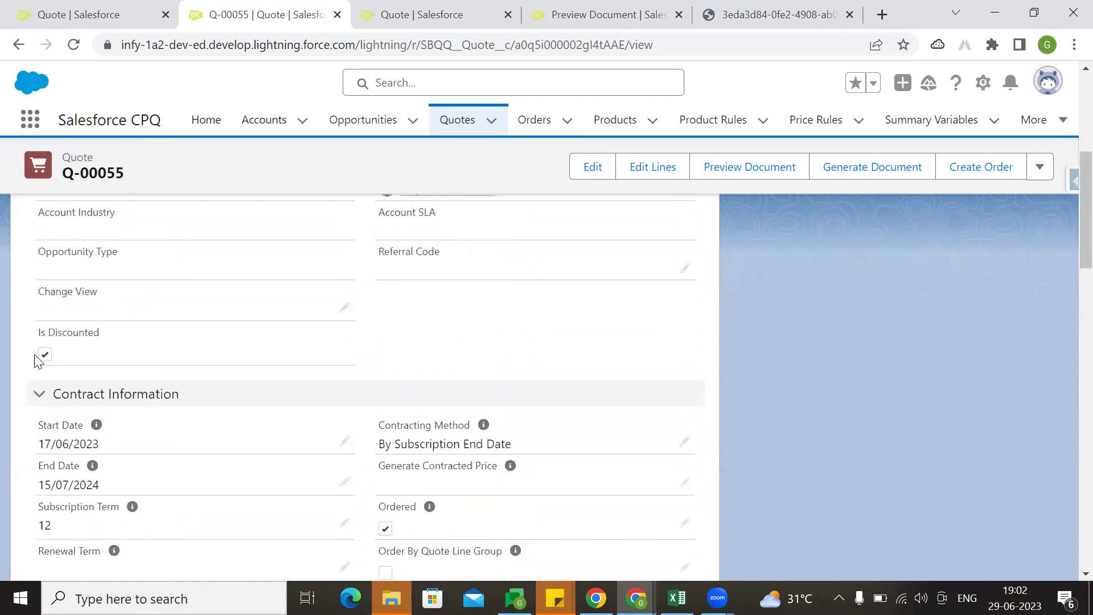
left_click(655, 178)
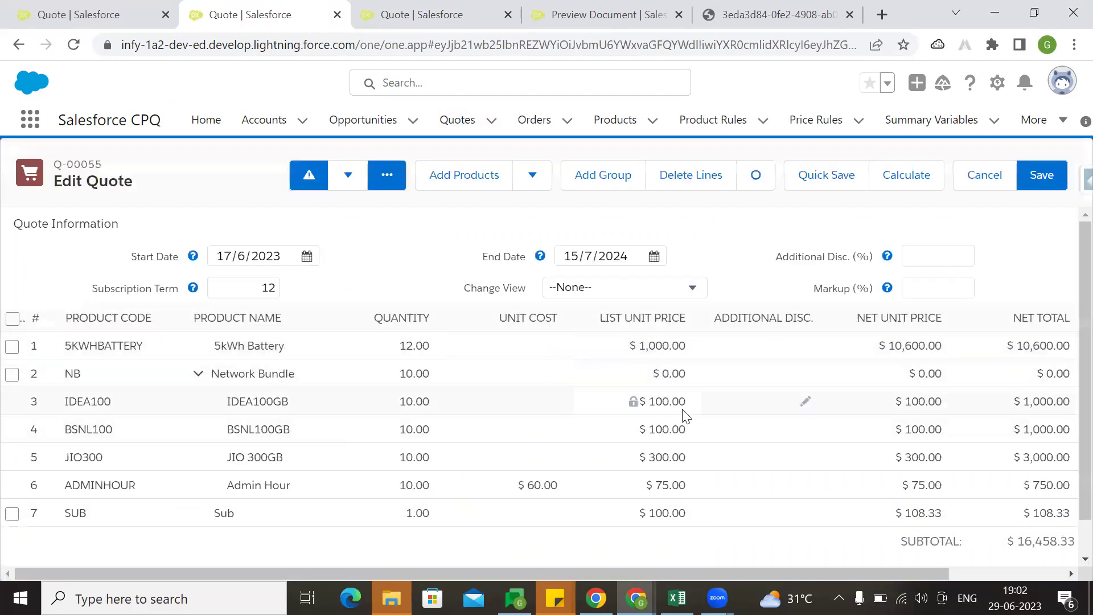
Delete all existing lines from quote Q-00055 in the line editor.
scroll(552, 422, "down", 1)
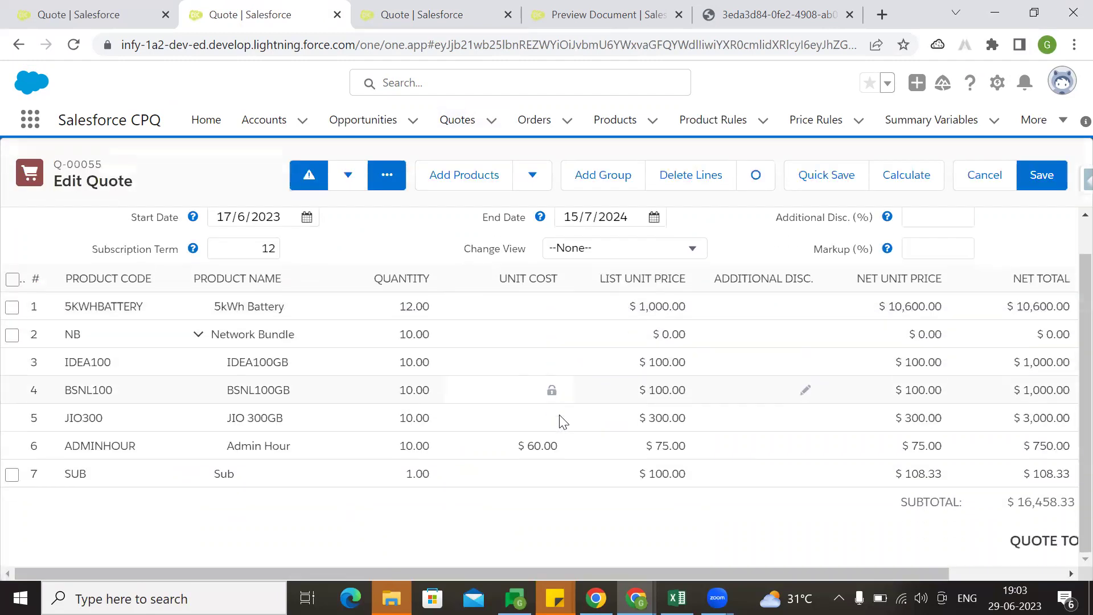
mouse_move(945, 572)
left_mouse_down()
mouse_move(956, 572)
mouse_move(943, 574)
left_mouse_up()
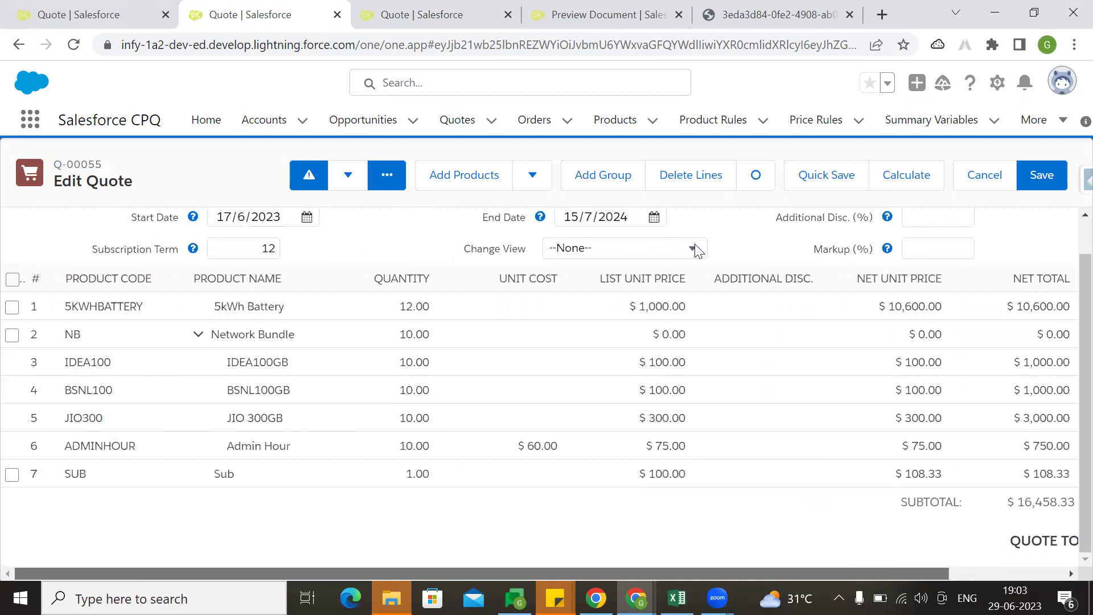
left_click(690, 175)
Add the 5G Antenna product as a $150.00 line and save the quote.
left_click(466, 183)
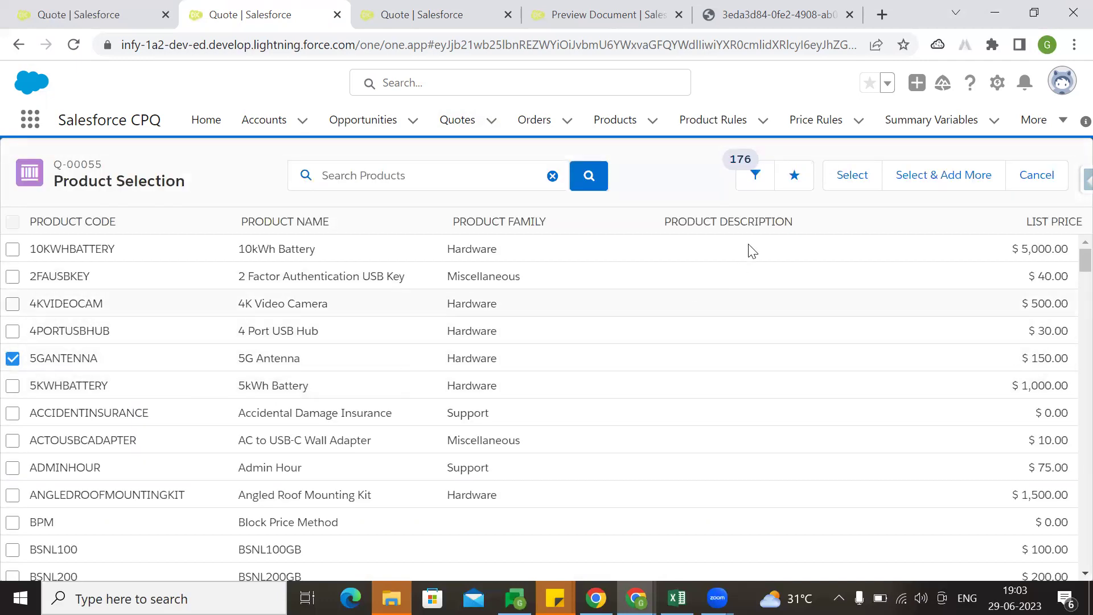
left_click(852, 177)
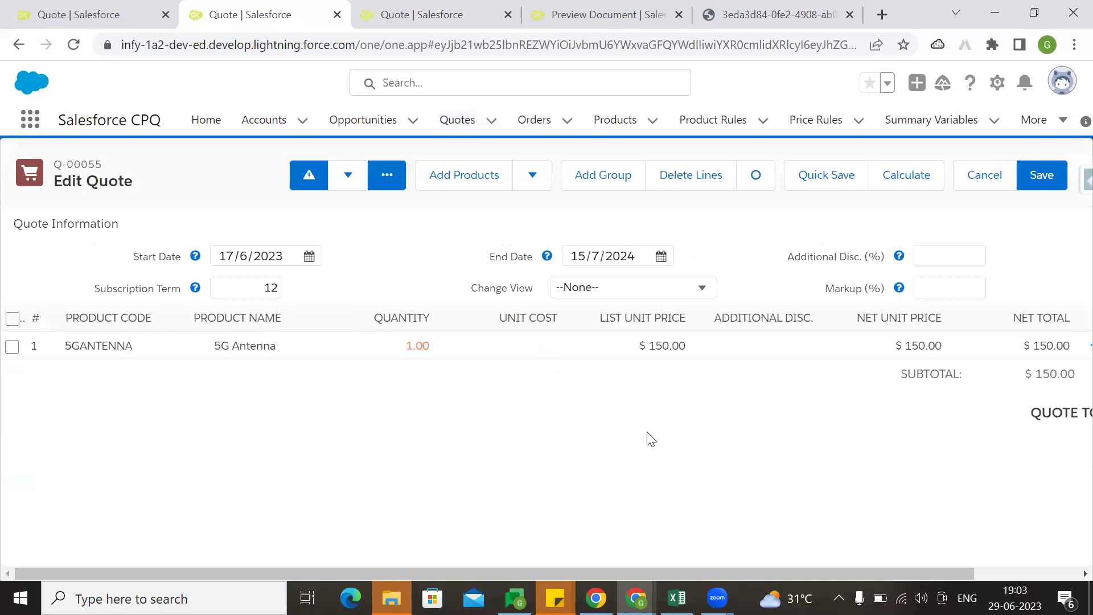
left_click_drag(907, 572, 1013, 573)
left_click_drag(876, 572, 1055, 572)
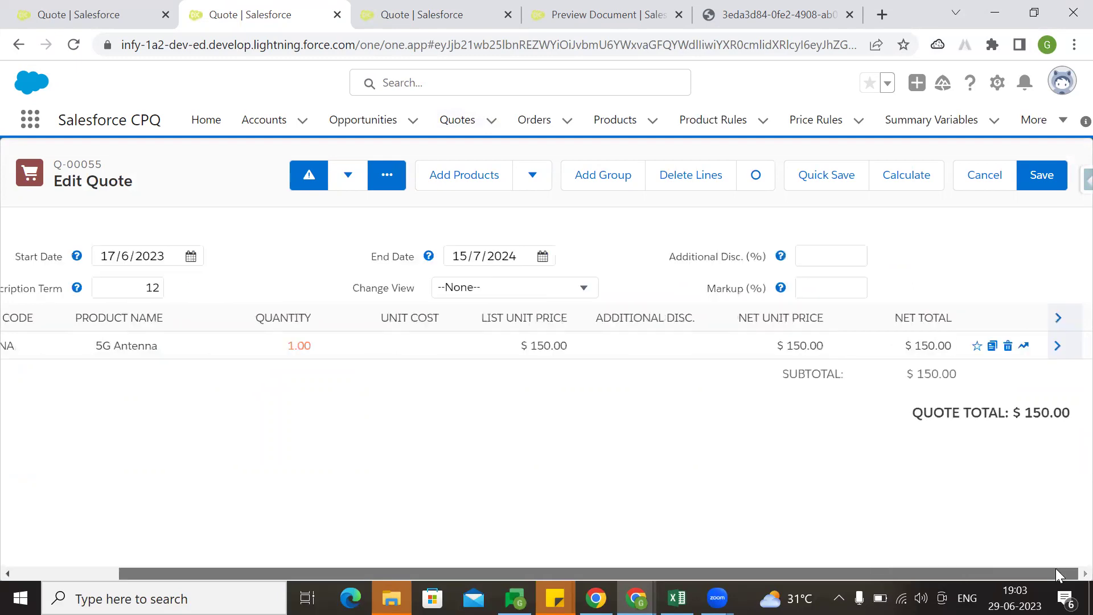
left_click(1035, 188)
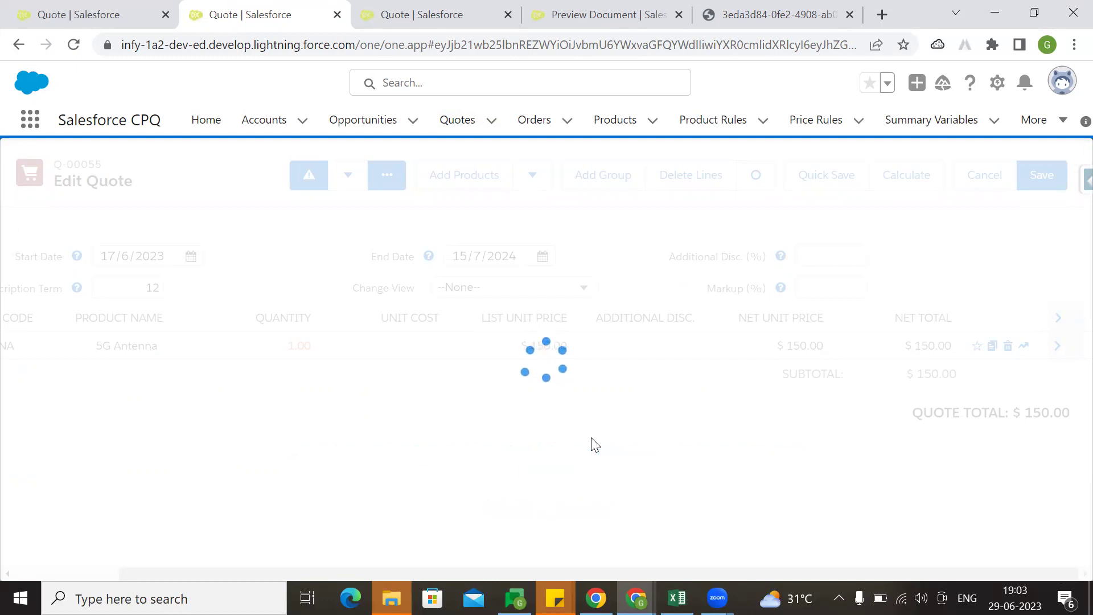
Review the quote's Is Discounted flag and its ₹150.00 List and Net Amounts.
scroll(171, 348, "down", 10)
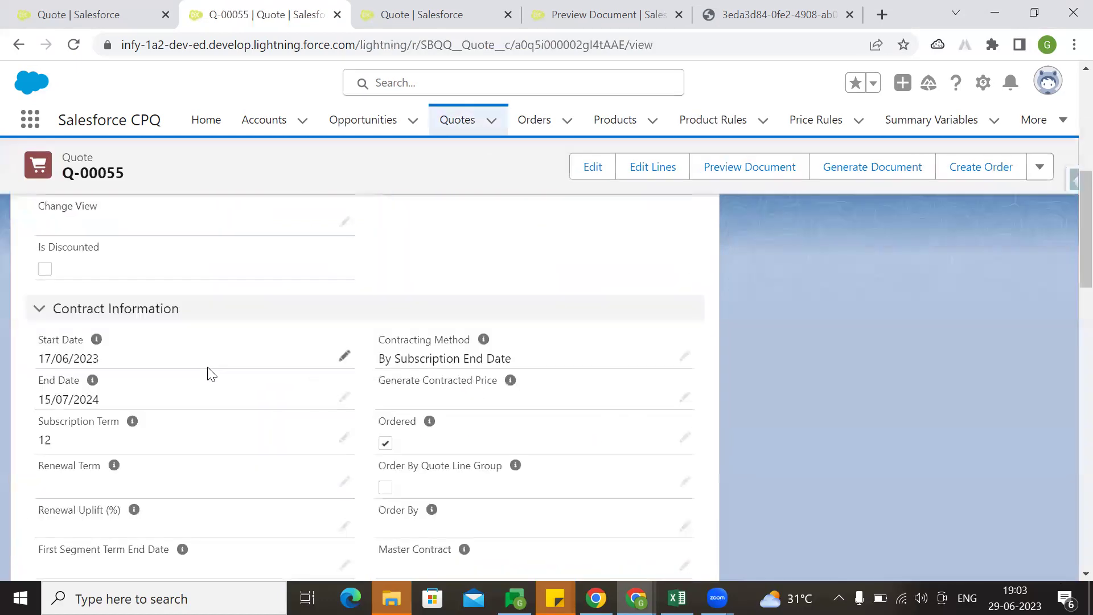
scroll(198, 395, "up", 1)
left_click_drag(40, 333, 175, 339)
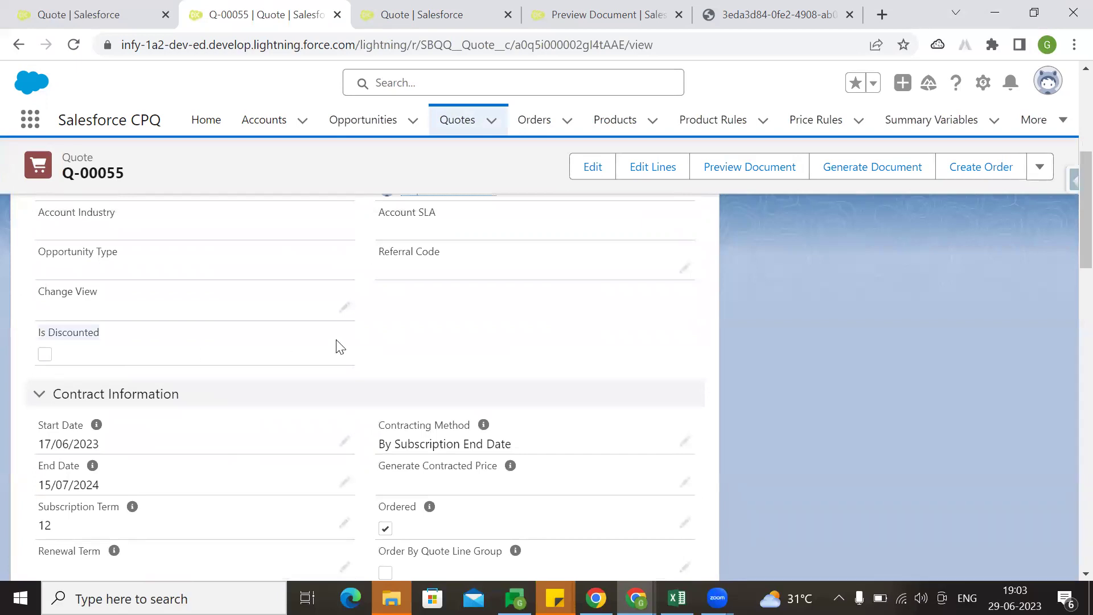
scroll(353, 350, "down", 5)
scroll(171, 399, "up", 4)
scroll(157, 390, "down", 6)
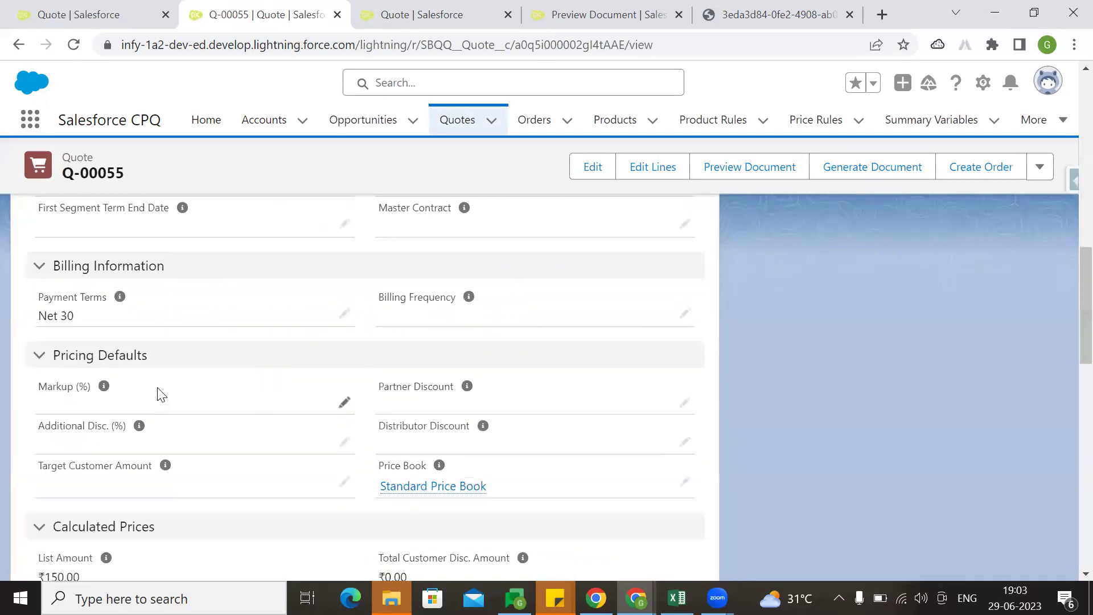
scroll(161, 394, "down", 4)
left_click_drag(24, 452, 98, 449)
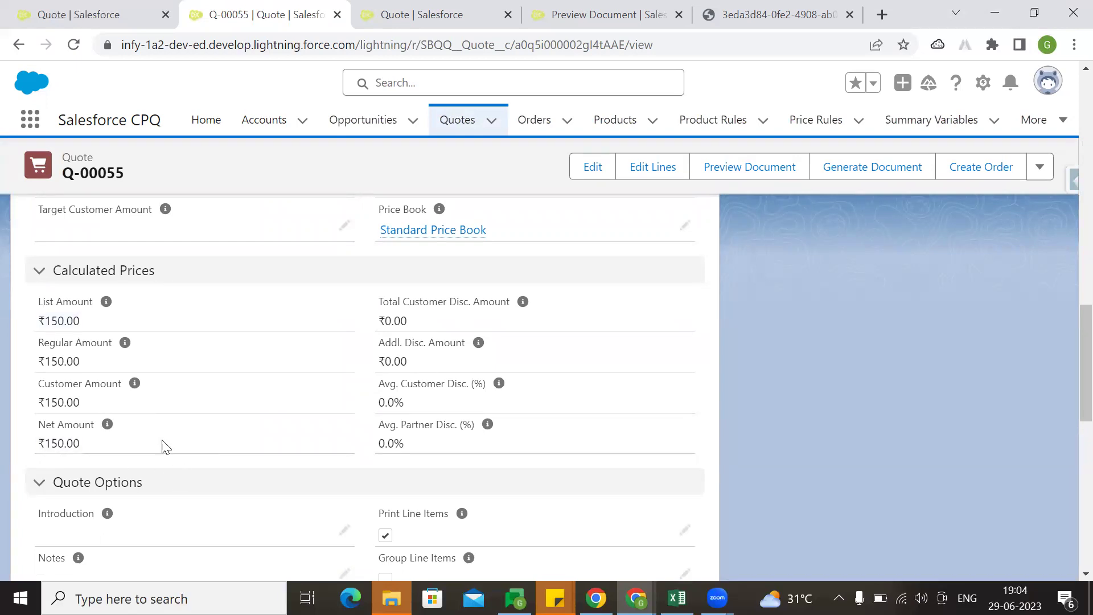
left_click_drag(48, 326, 149, 327)
left_click_drag(39, 445, 142, 452)
Open Preview Document for Q-00055, then cancel back to the quote record.
scroll(752, 439, "up", 15)
left_click(775, 179)
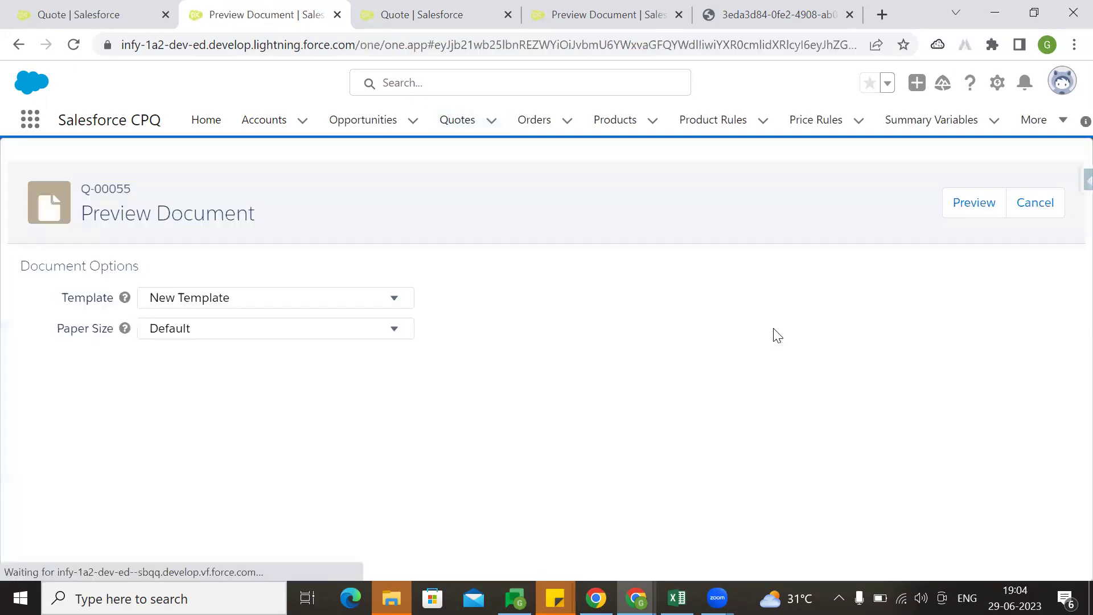
left_click(1035, 209)
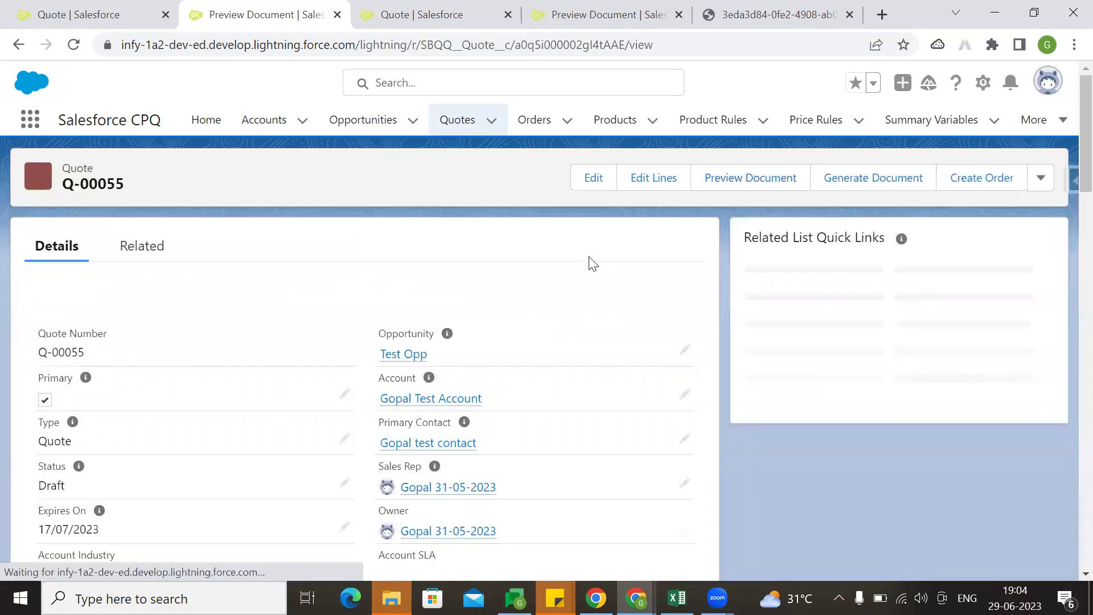
Search Quote fields for 'is' and select the Is_Discounted__c field name.
left_click(64, 8)
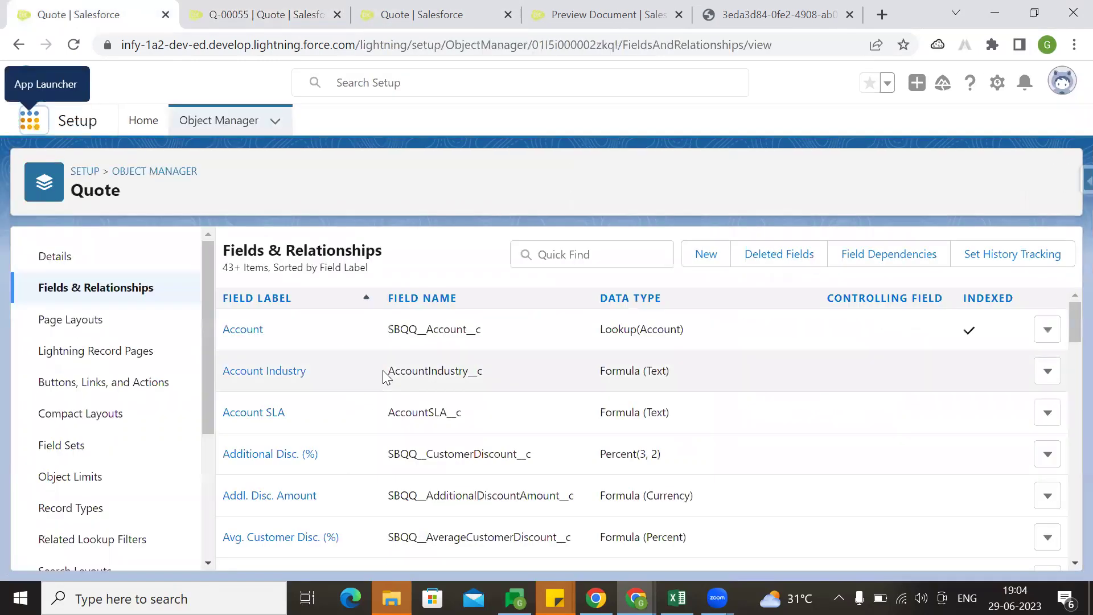
left_click(574, 249)
type("is")
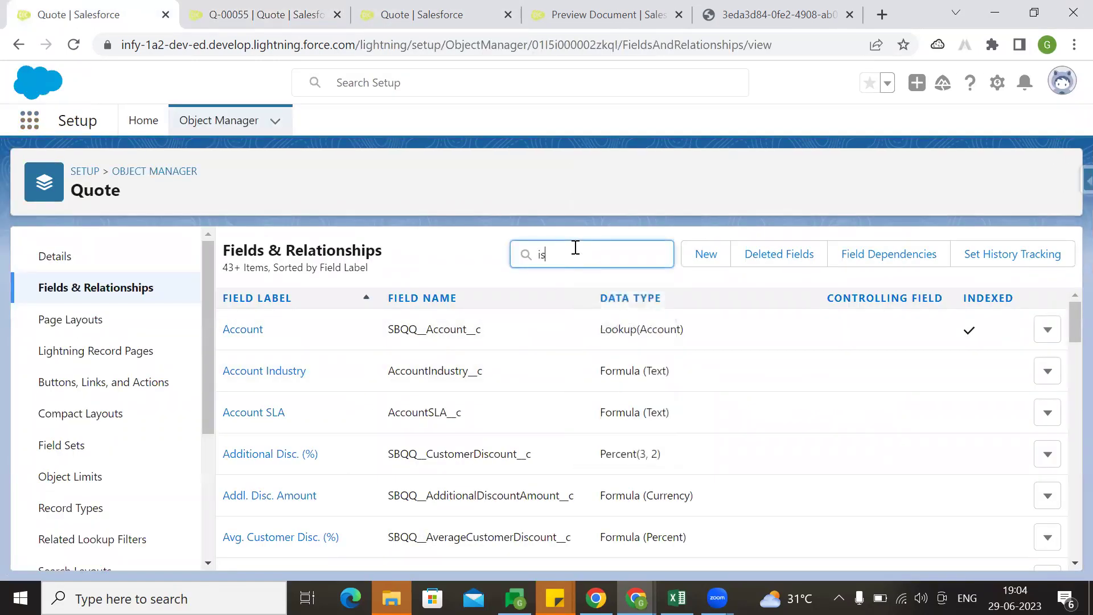
scroll(466, 474, "down", 1)
scroll(467, 473, "down", 2)
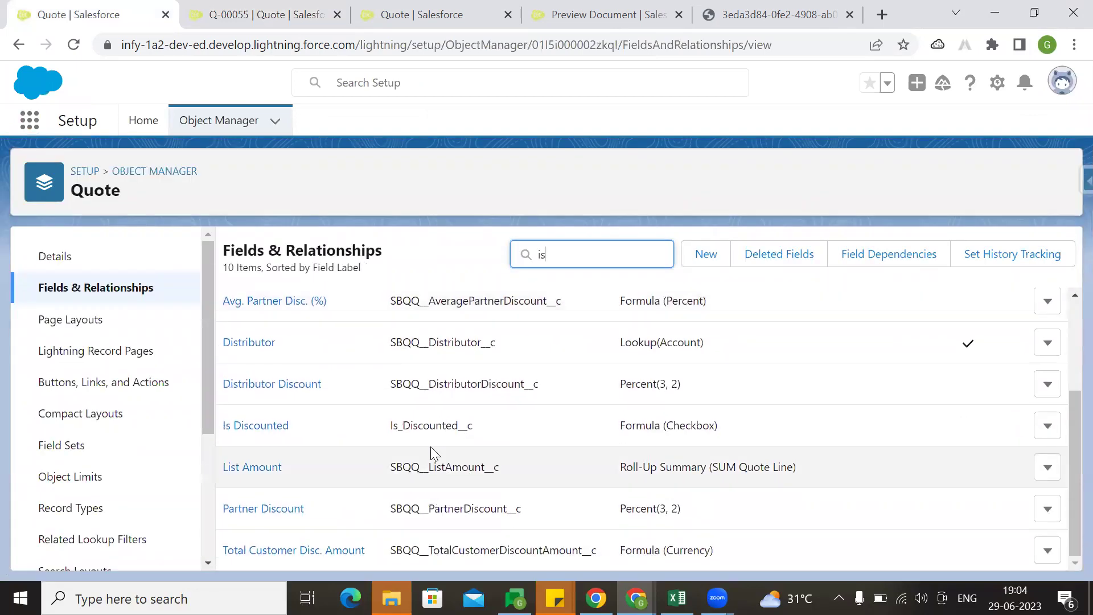
double_click(436, 426)
key("ctrl+c")
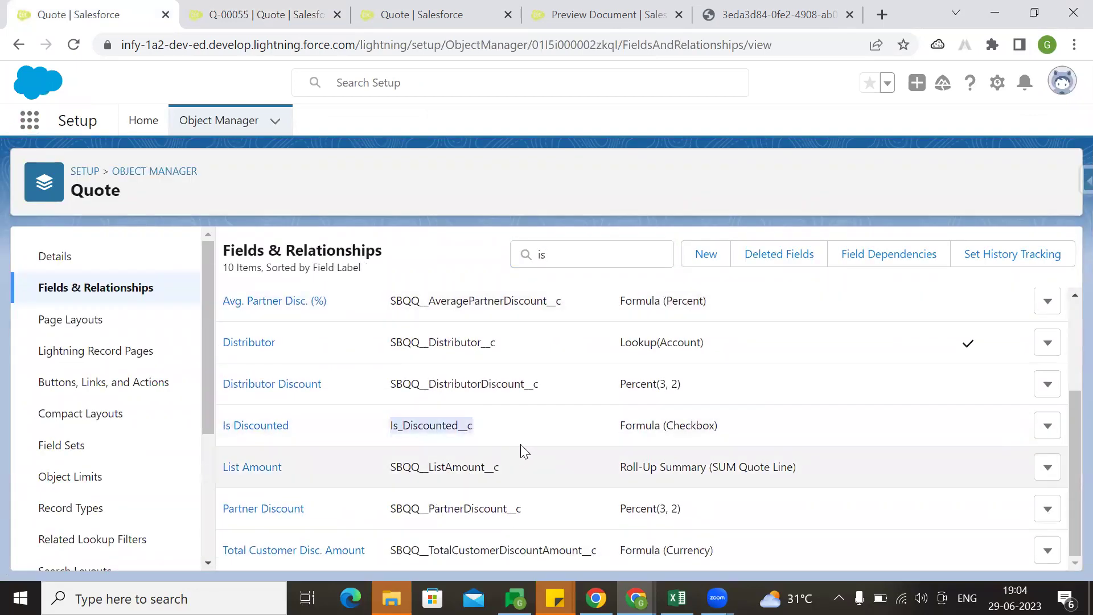
Glance at the earlier quote PDF, cancel the document preview, and return to the quote record.
left_click(623, 14)
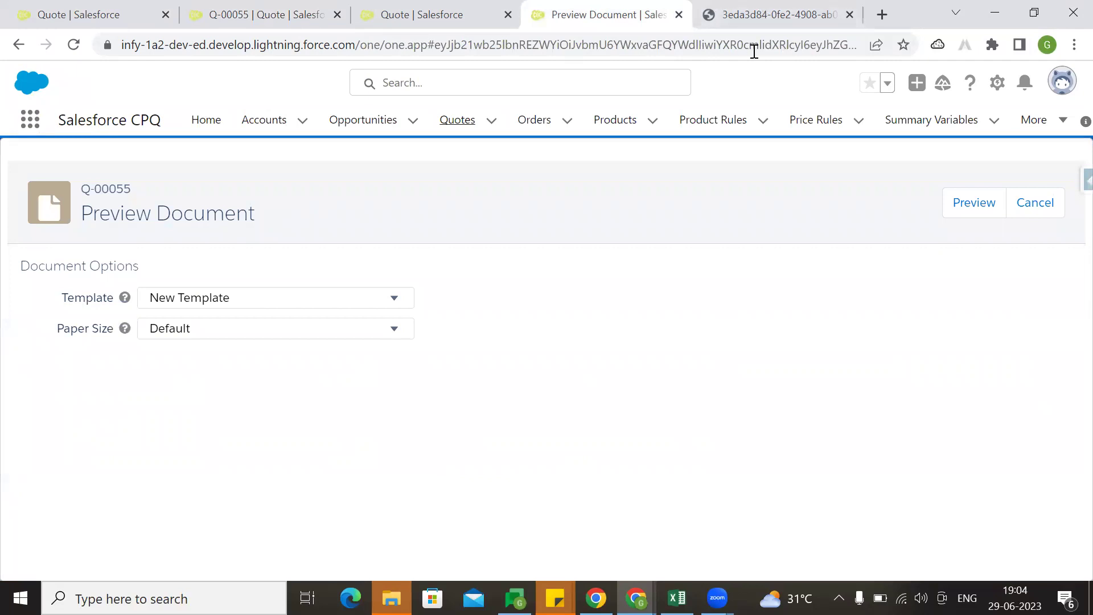
left_click(760, 8)
left_click(643, 8)
left_click(1033, 206)
left_click(484, 8)
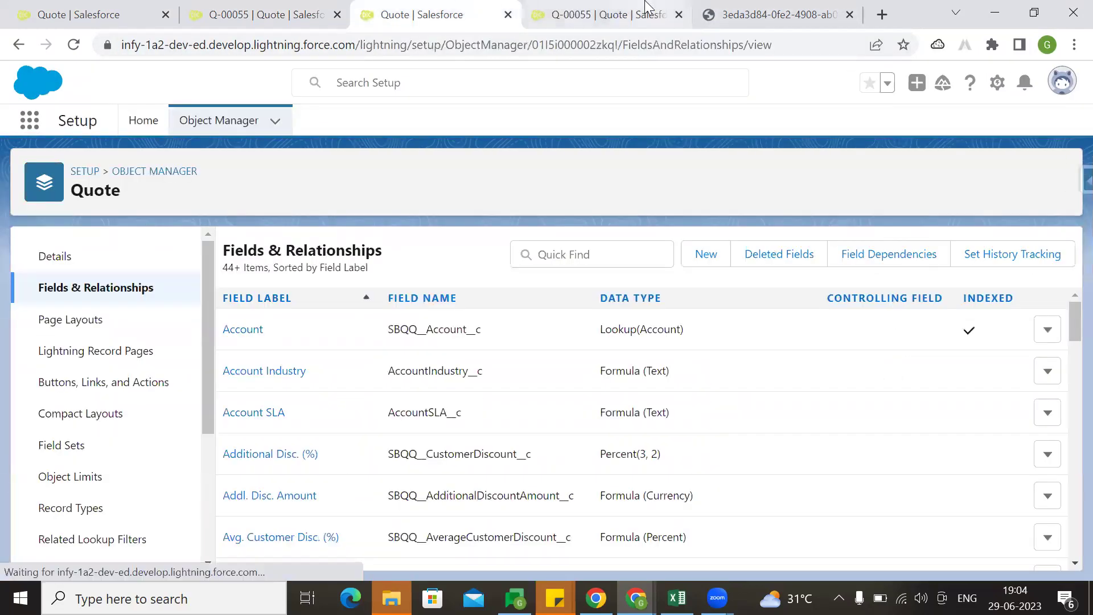
left_click(558, 14)
Open Quote Templates from the More menu in a new tab and switch to it.
left_click(1073, 131)
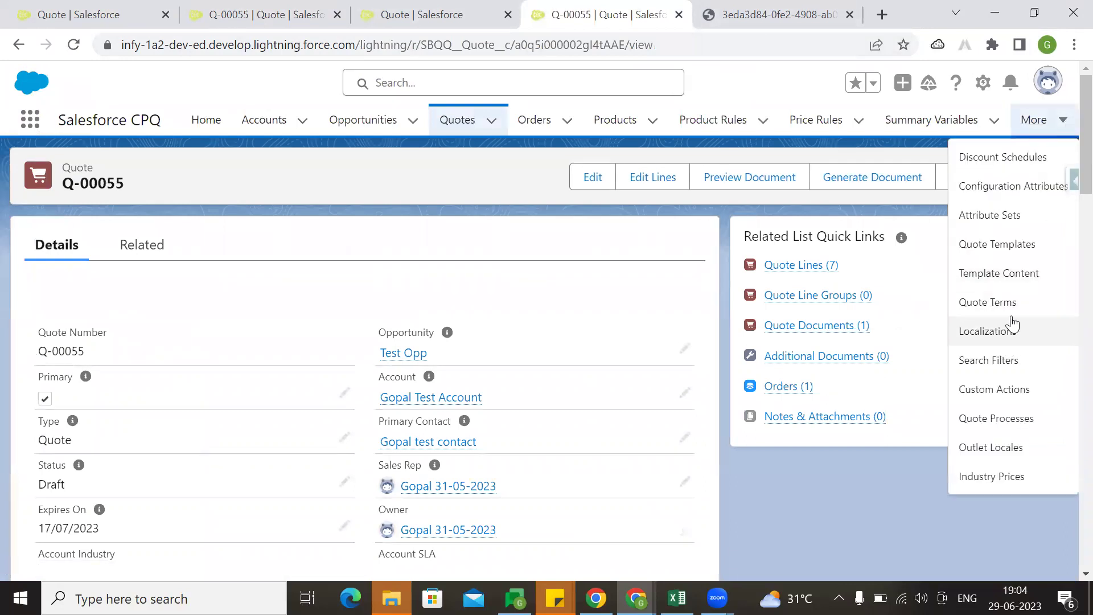
middle_click(1005, 243)
key("ctrl+Tab")
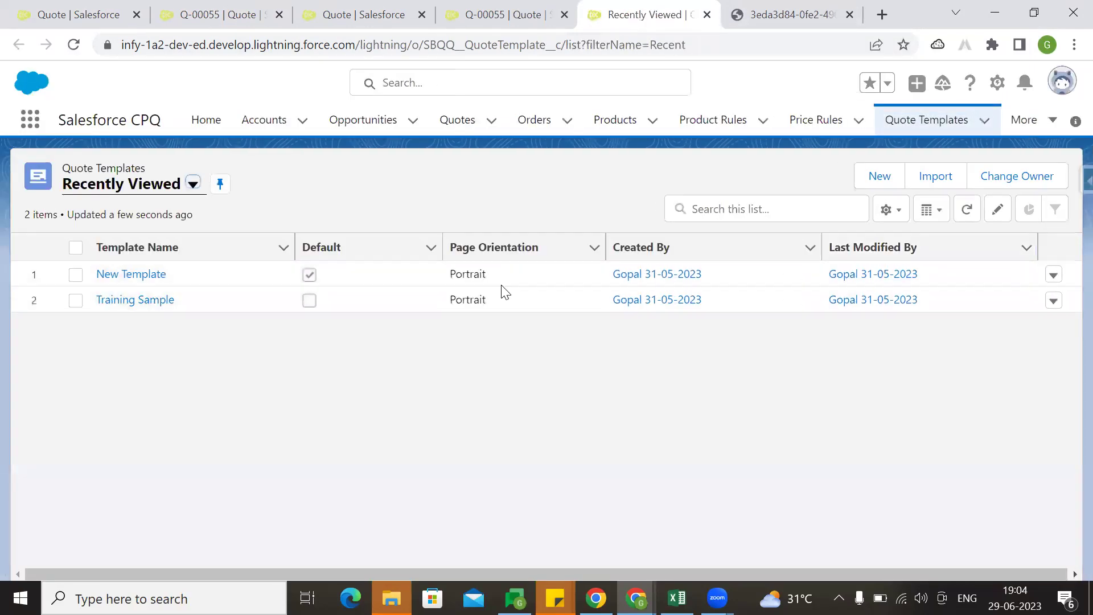
Open the DISC (%) line column record from New Template's related records.
left_click(130, 275)
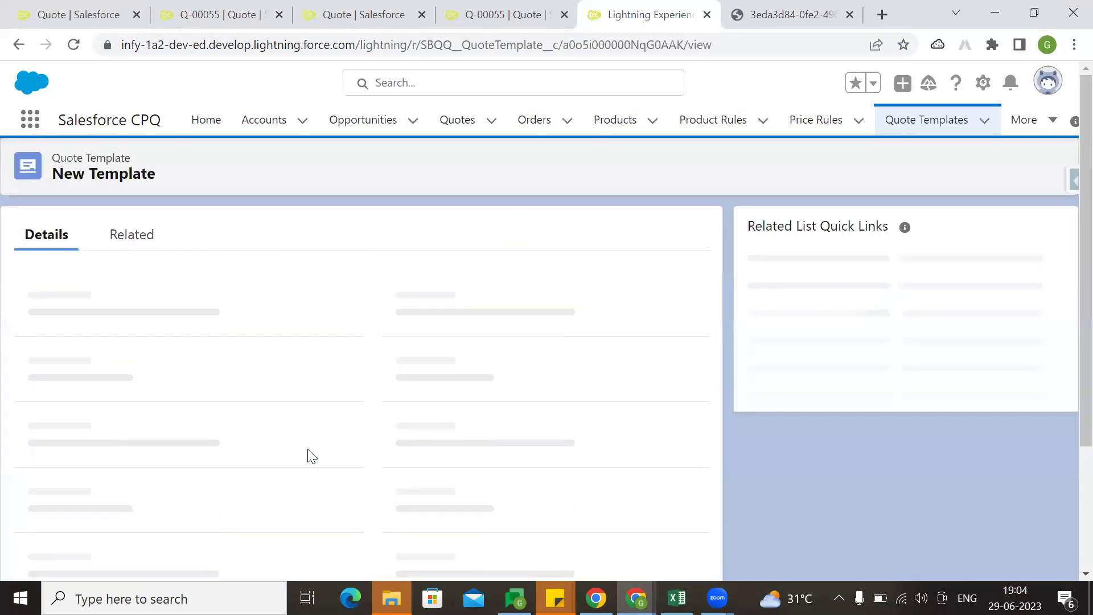
left_click(151, 250)
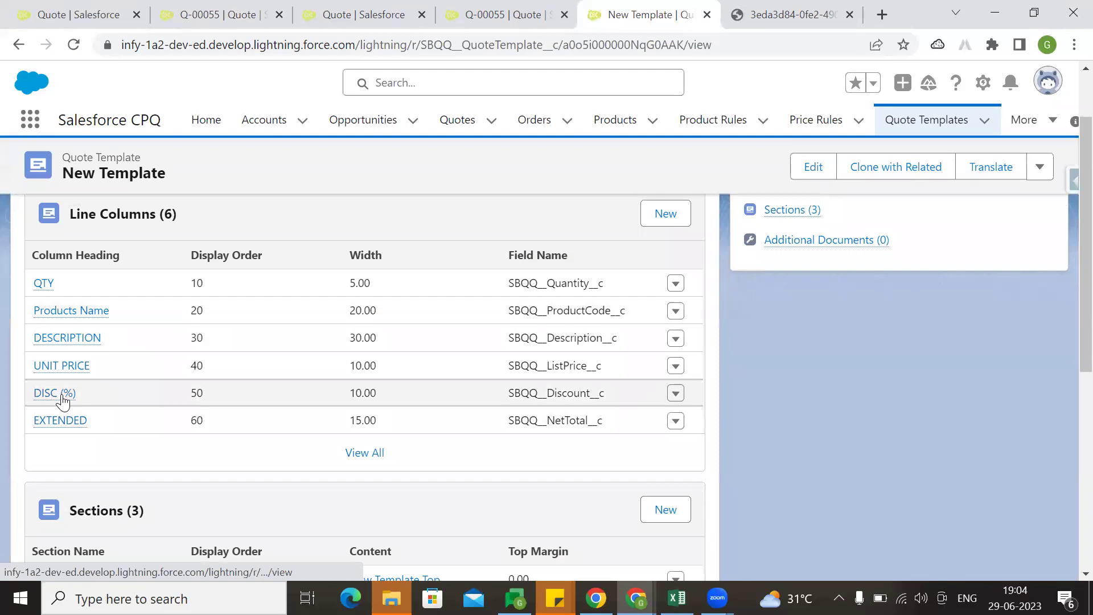
left_click(62, 394)
scroll(217, 436, "down", 9)
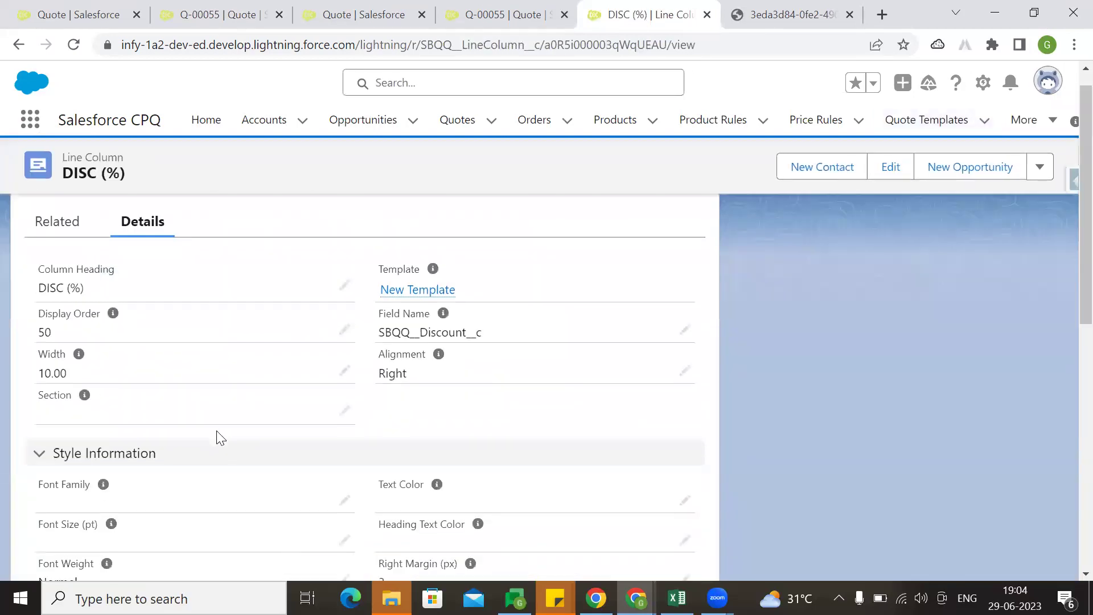
scroll(262, 398, "down", 1)
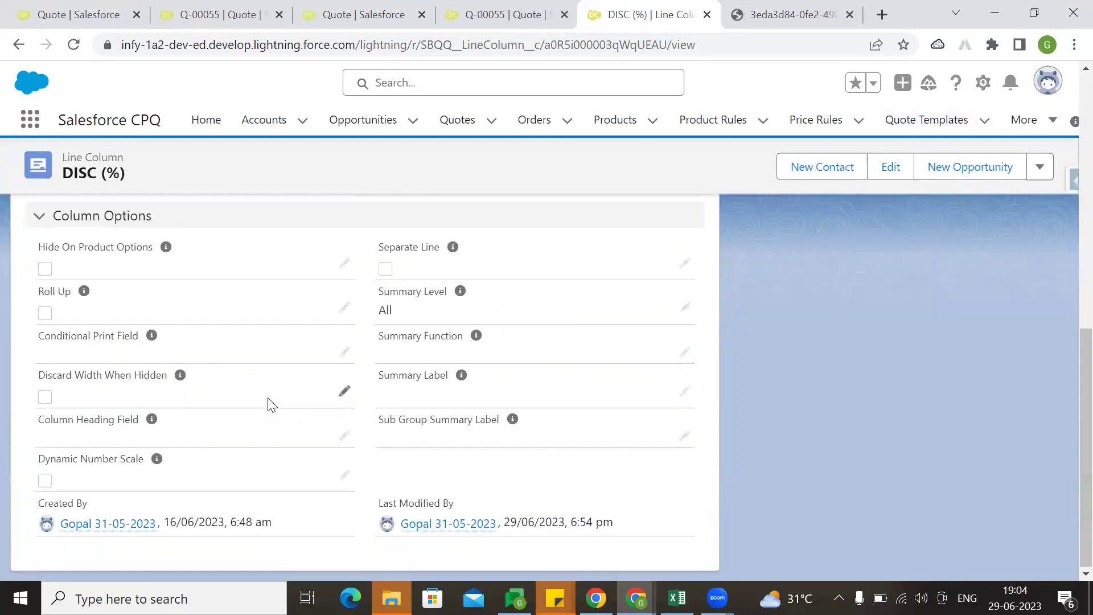
scroll(299, 421, "up", 2)
scroll(299, 421, "up", 2)
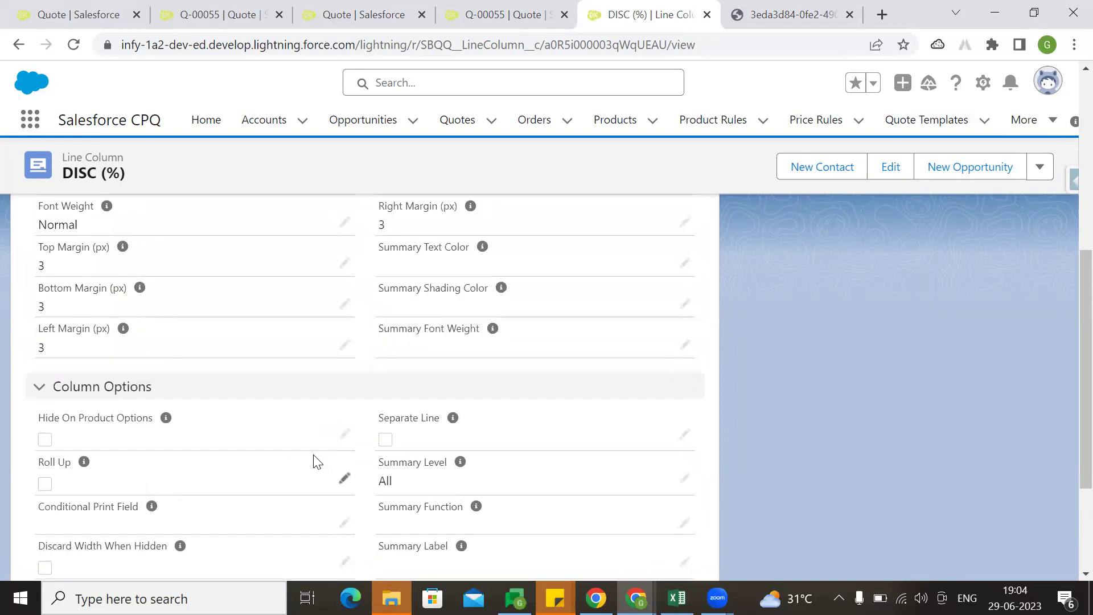
scroll(171, 447, "down", 2)
Review the Conditional Print Field choices without changing them, then open Line Column in Object Manager.
left_click_drag(41, 436, 135, 425)
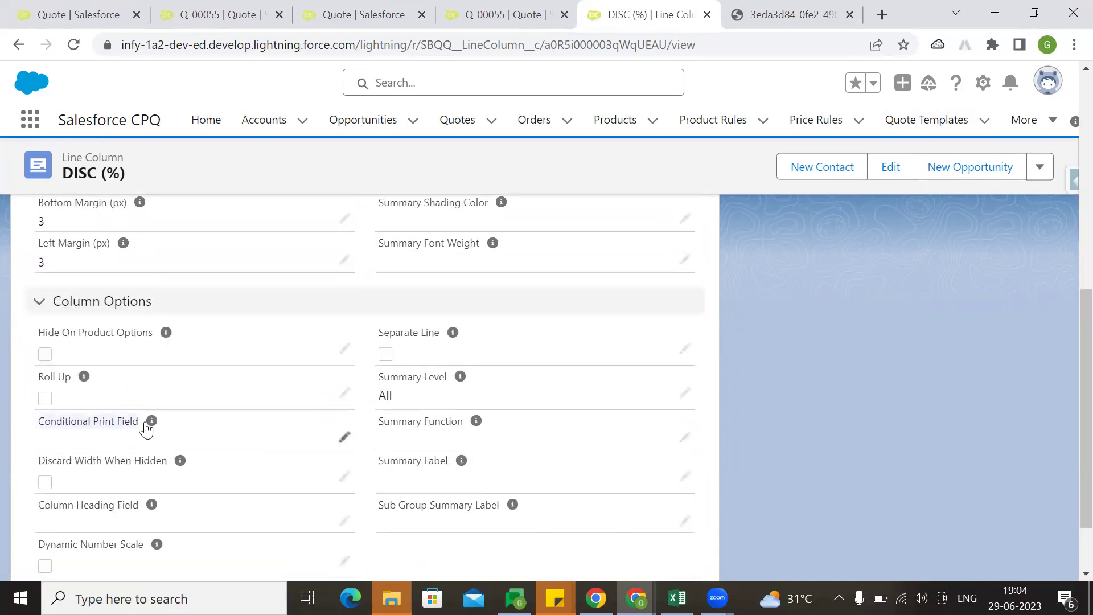
left_click(344, 437)
scroll(290, 433, "down", 2)
left_click(254, 378)
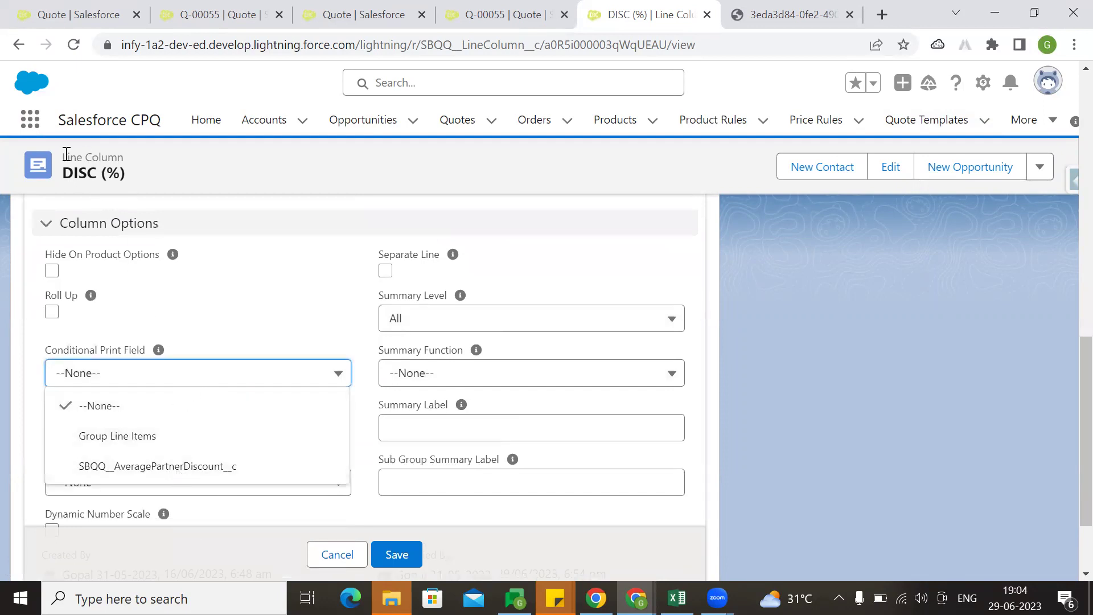
left_click(68, 155)
left_click(984, 84)
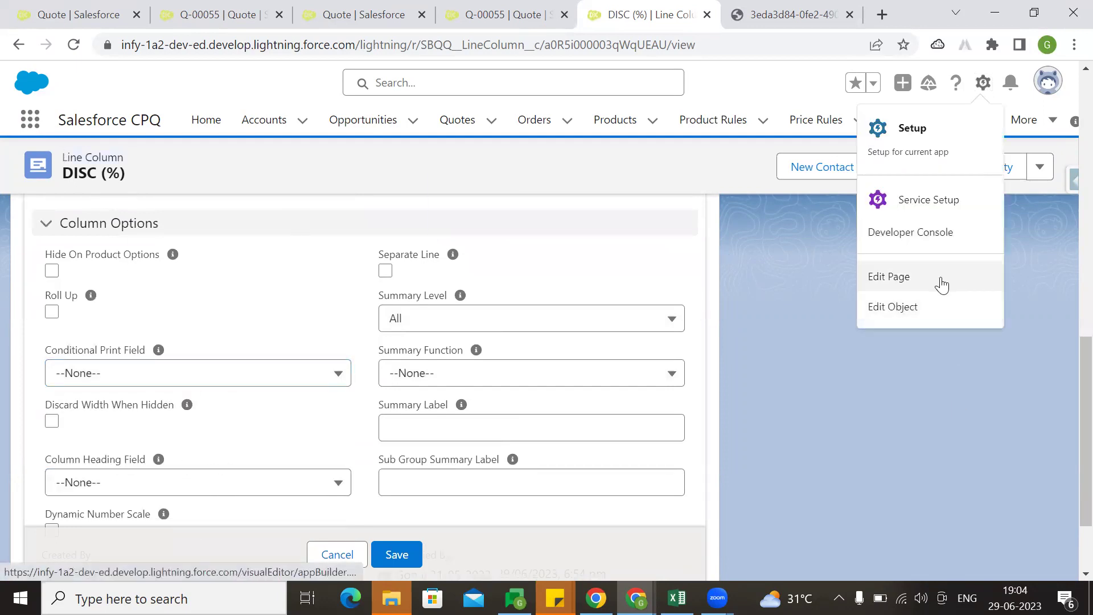
left_click(929, 306)
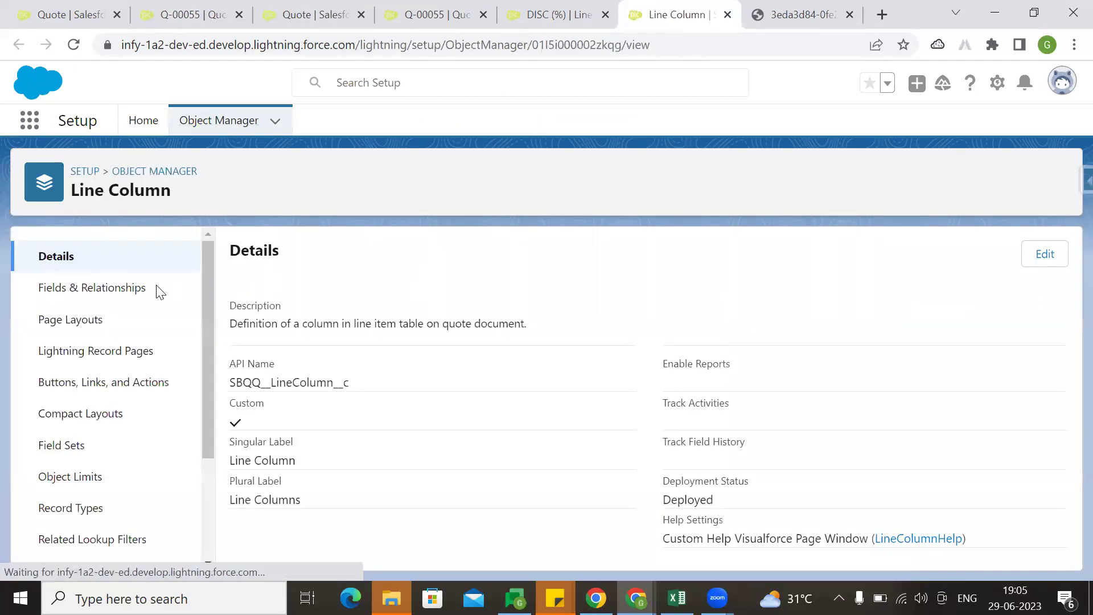
Open the Conditional Print Field definition under Line Column's Fields & Relationships.
left_click(127, 289)
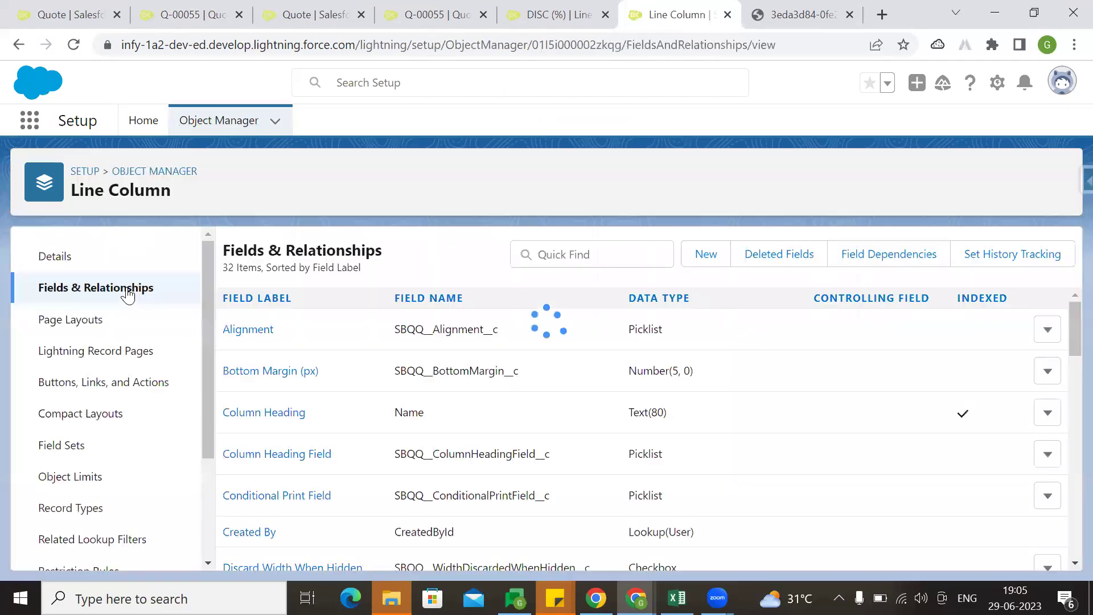
scroll(420, 384, "down", 1)
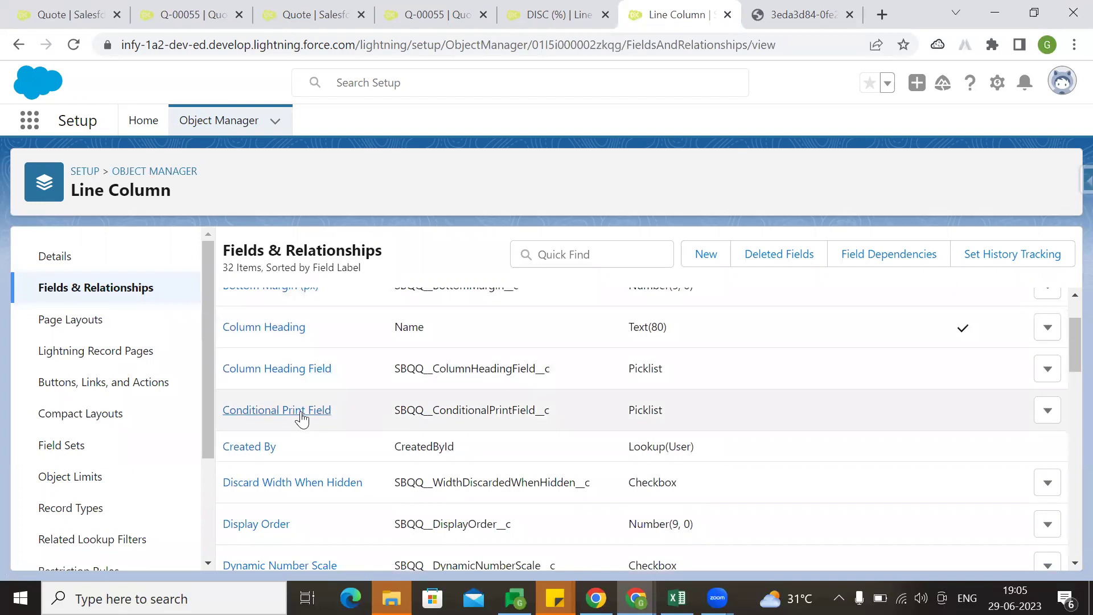
left_click(302, 410)
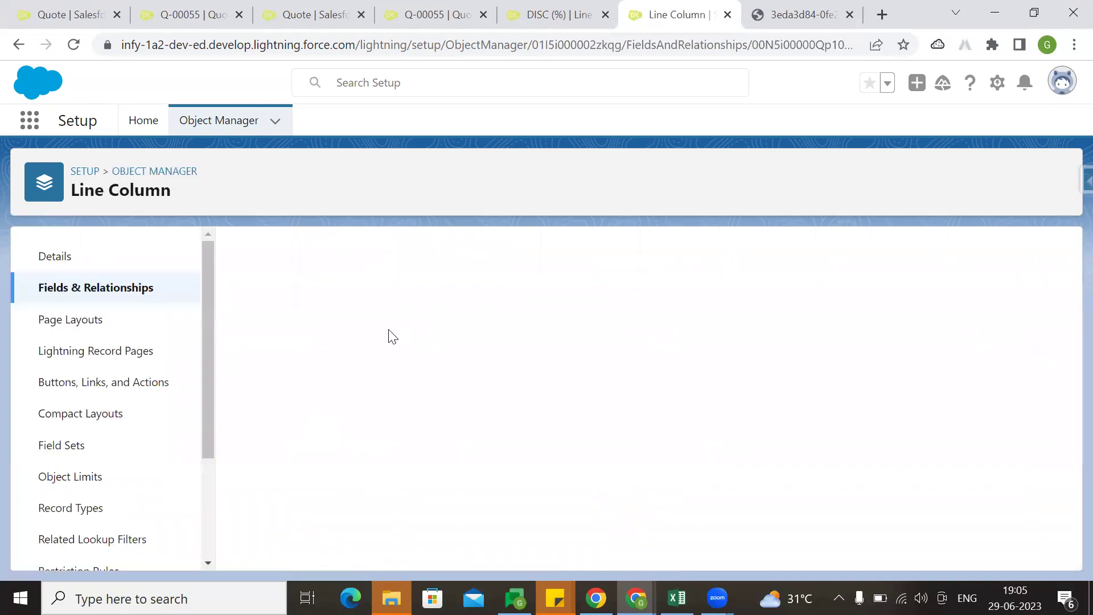
scroll(434, 361, "down", 15)
Add Is_Discounted__c as a new picklist value and reload the DISC (%) column record.
left_click(365, 422)
key("ctrl+v")
scroll(563, 443, "down", 1)
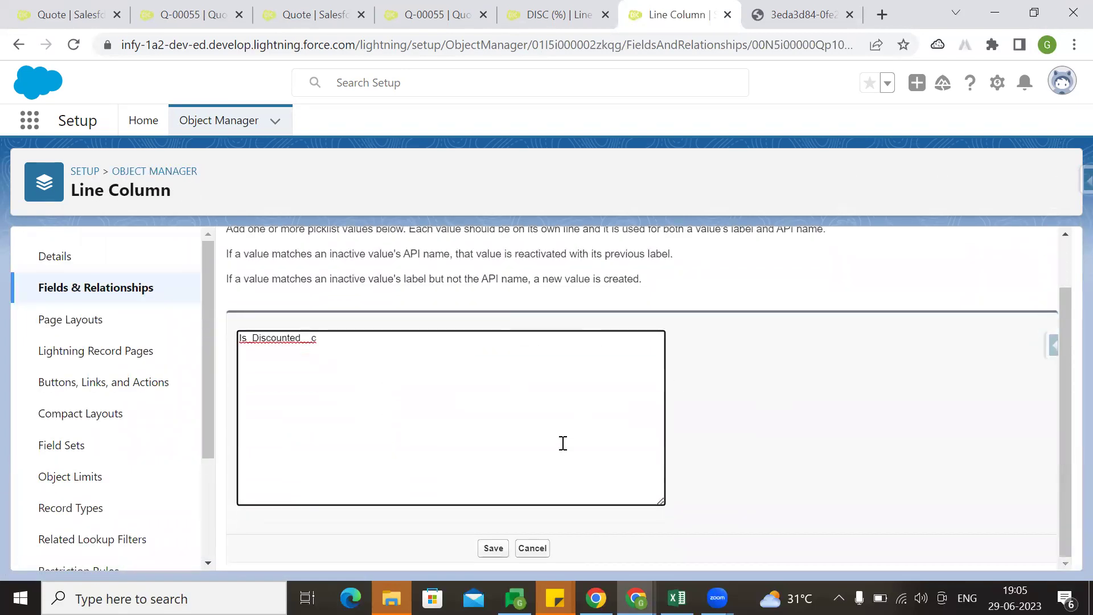
left_click(505, 545)
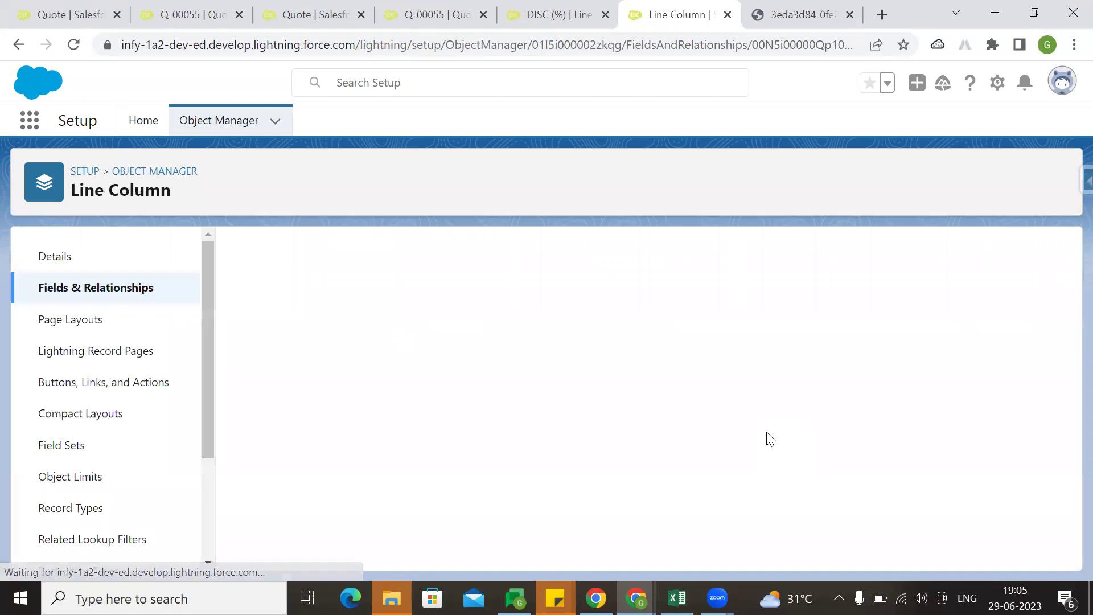
scroll(770, 438, "down", 15)
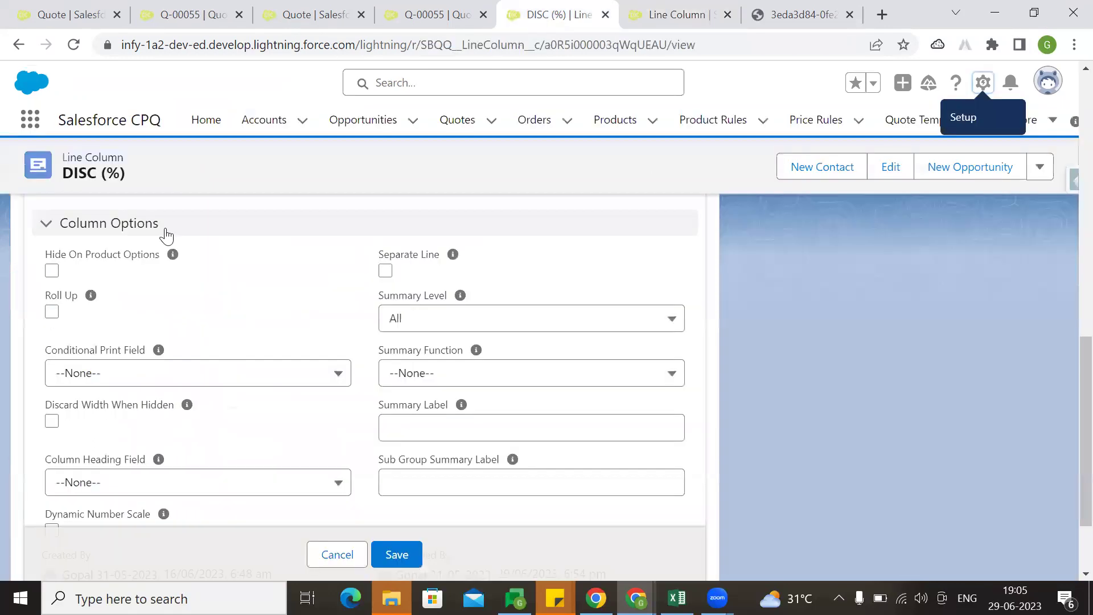
left_click(558, 14)
left_click(74, 45)
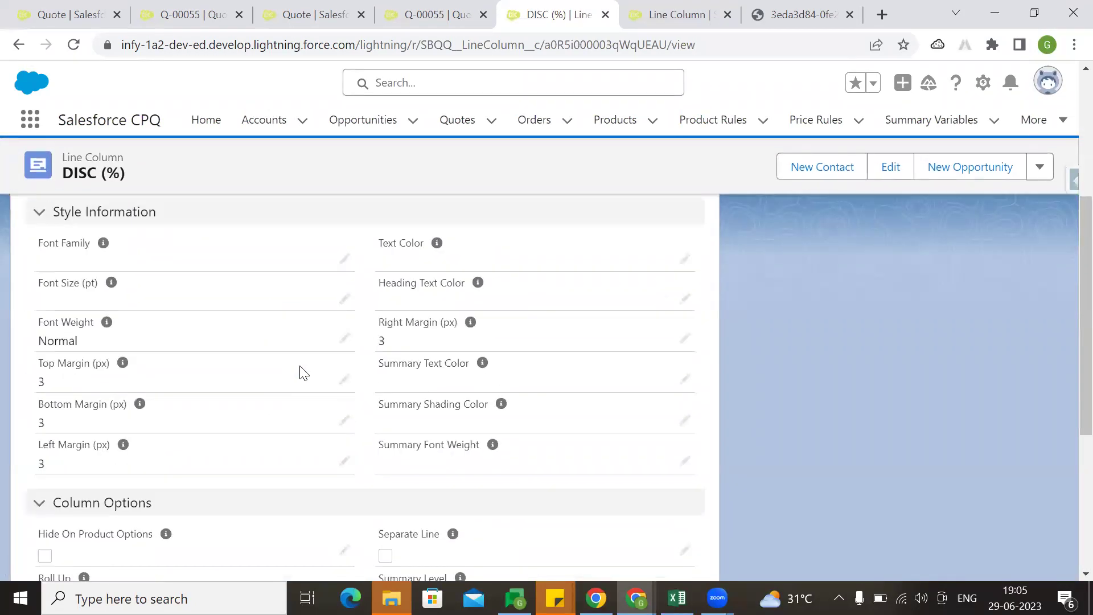
Save Is_Discounted__c as the DISC (%) column's Conditional Print Field and return to Q-00055.
scroll(237, 386, "down", 4)
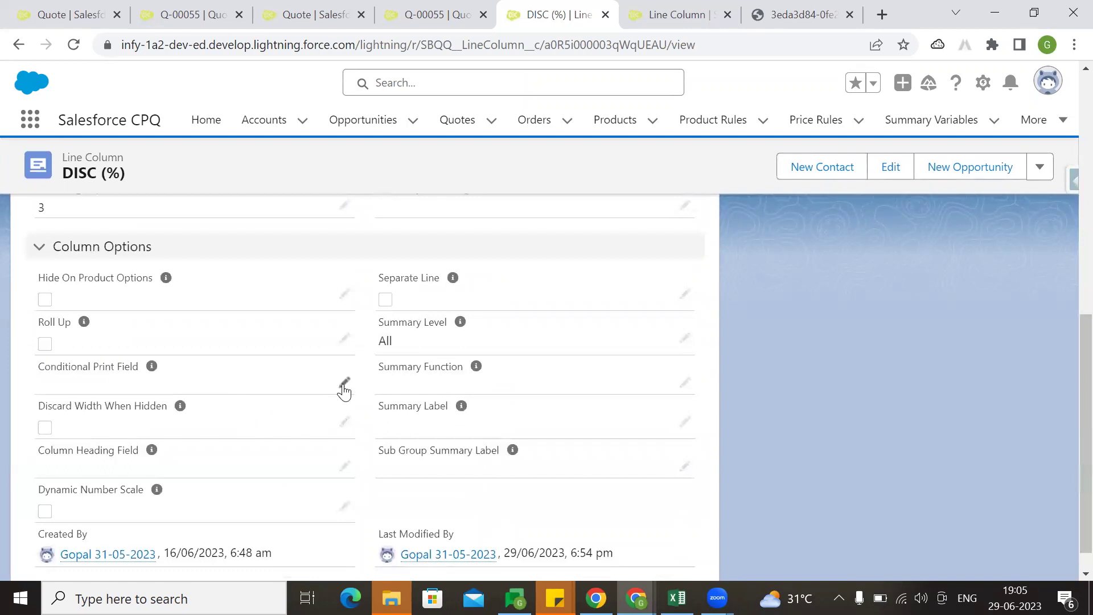
left_click(344, 383)
left_click(164, 317)
left_click(117, 433)
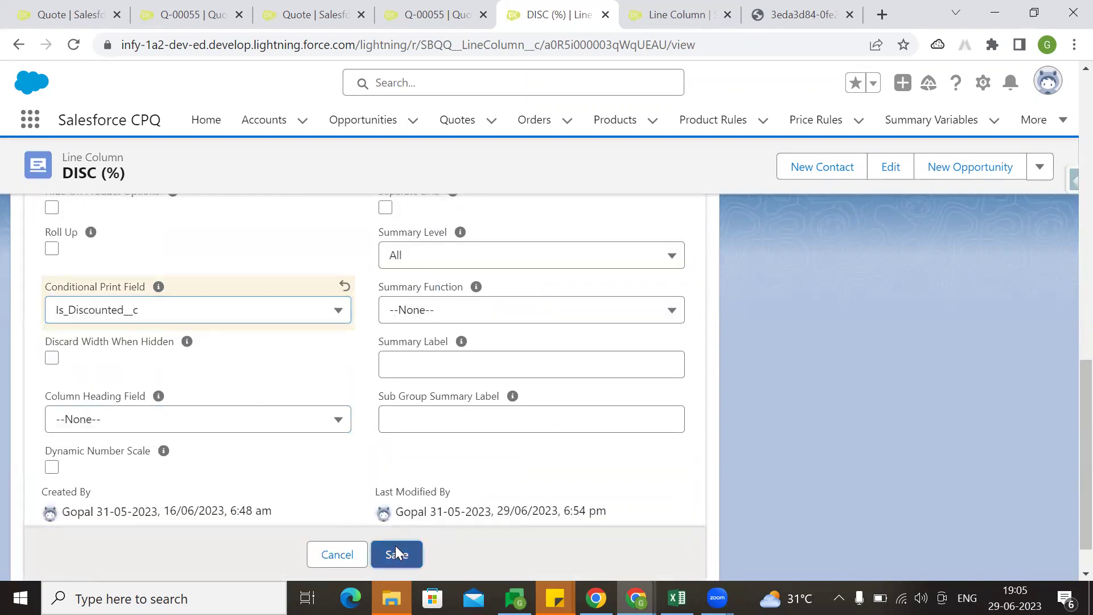
left_click(397, 554)
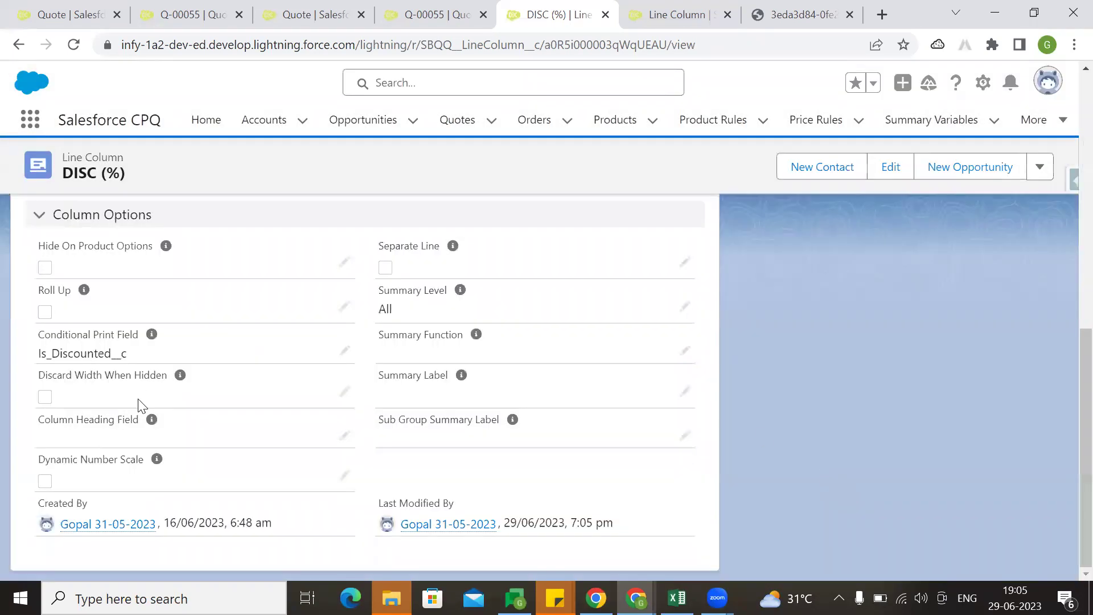
scroll(512, 310, "up", 10)
left_click(434, 14)
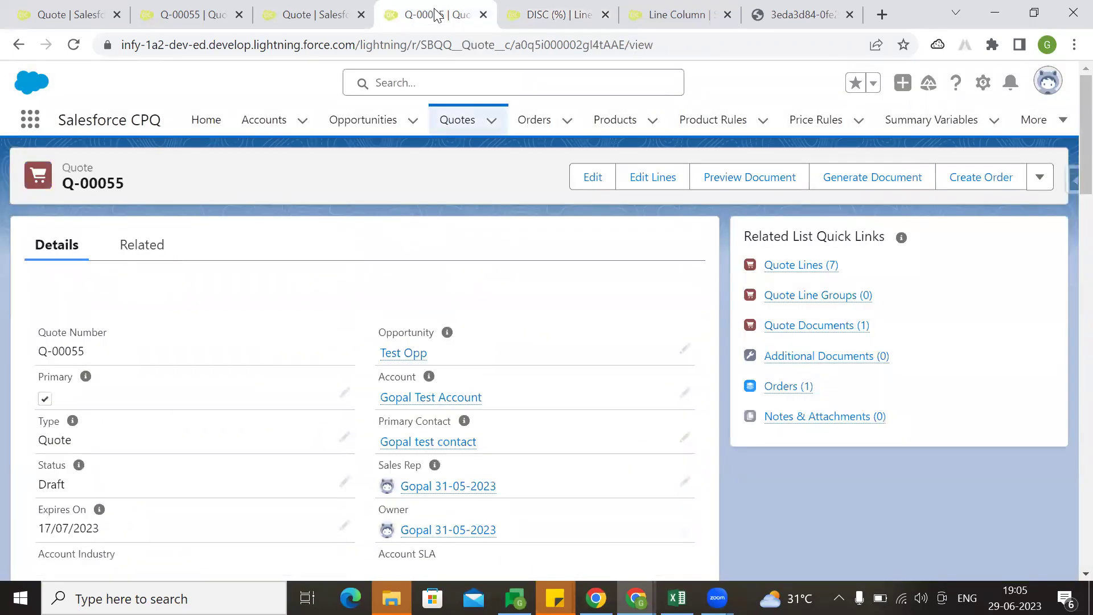
Reload quote Q-00055 and generate a New Template PDF preview.
left_click(73, 45)
left_click(756, 181)
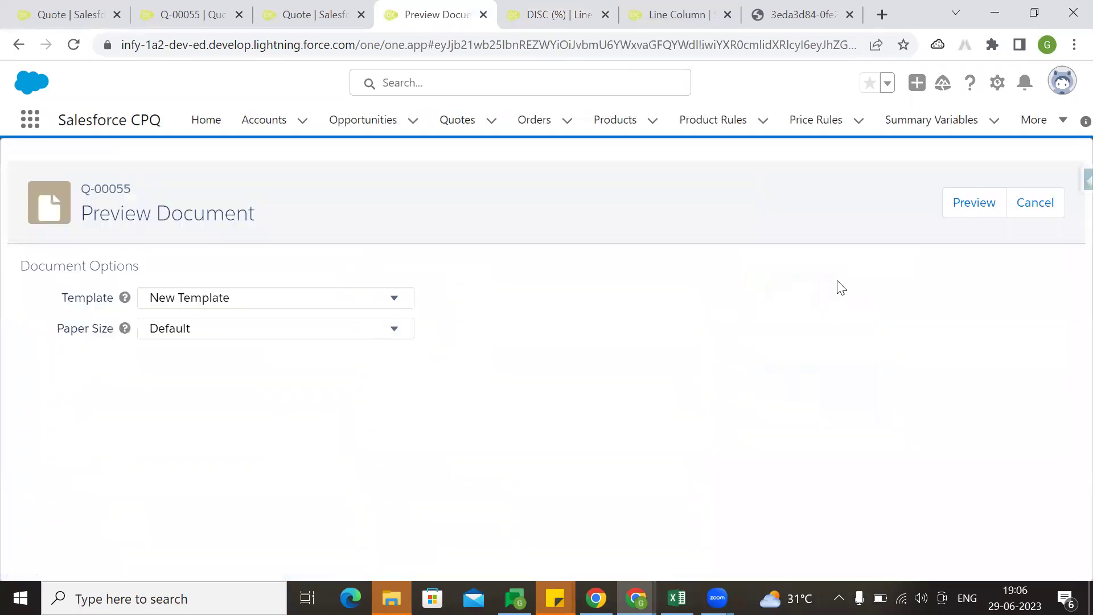
left_click(974, 203)
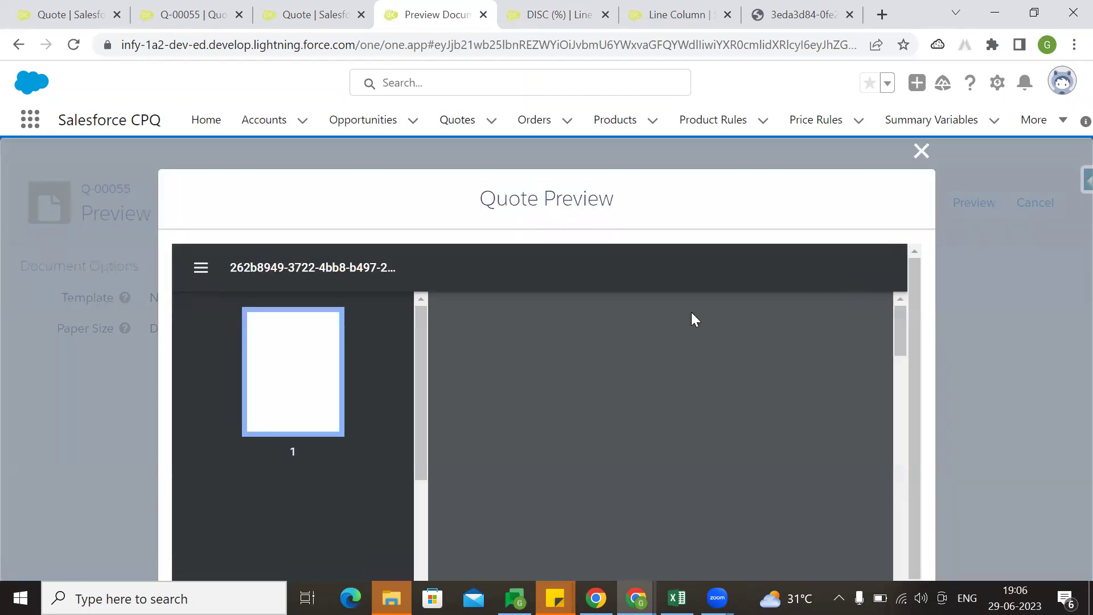
scroll(762, 412, "down", 3)
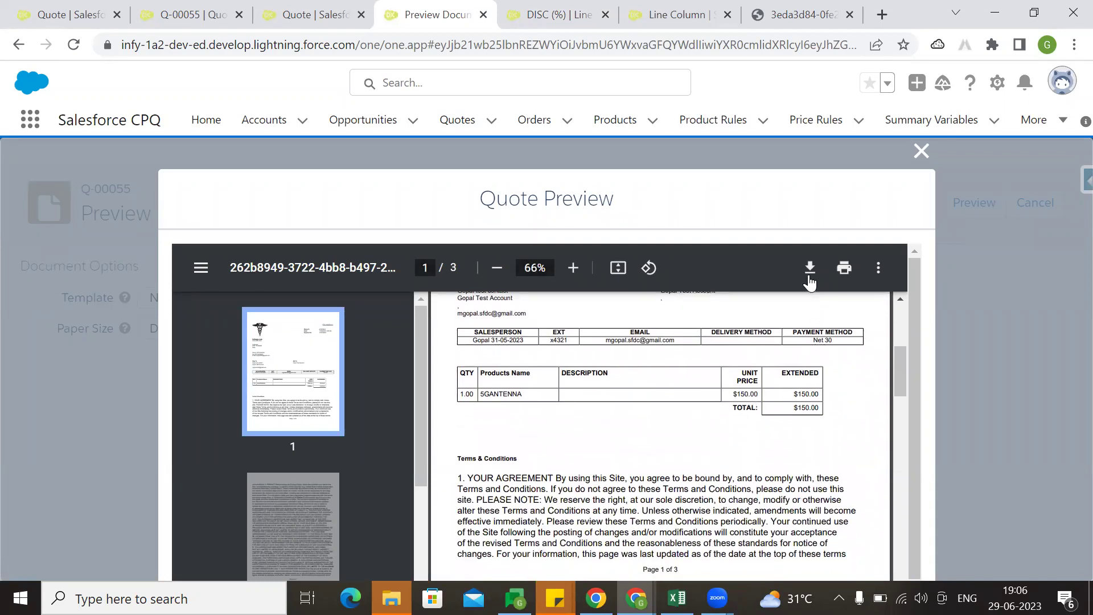
Save the PDF as 262b8949-3722-4bb8-b497-2d450b69fe13.pdf and open it in a new tab.
left_click(809, 268)
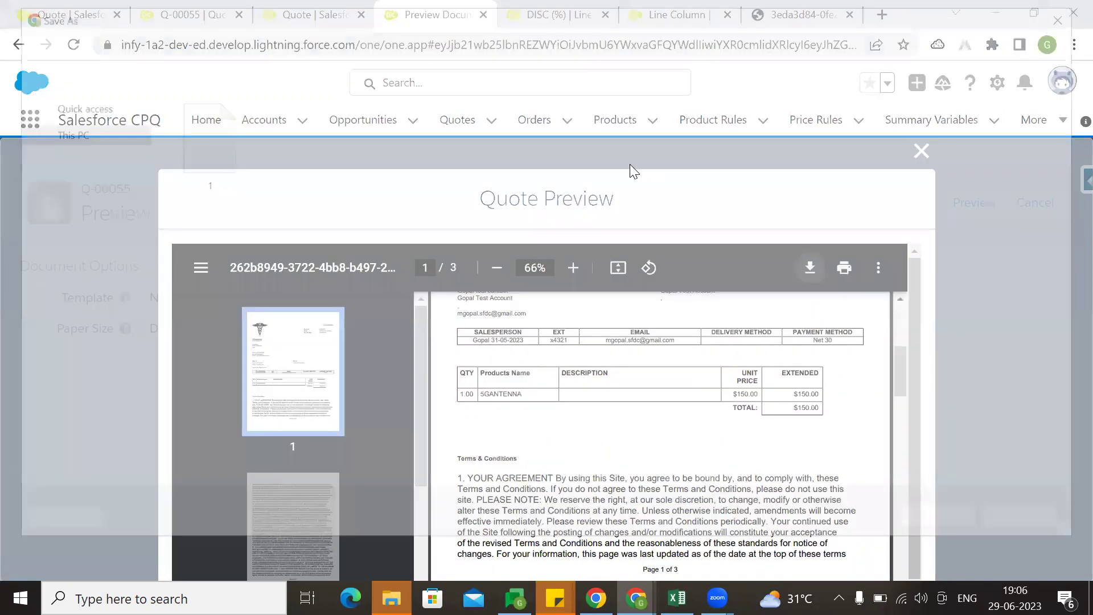
left_click(965, 527)
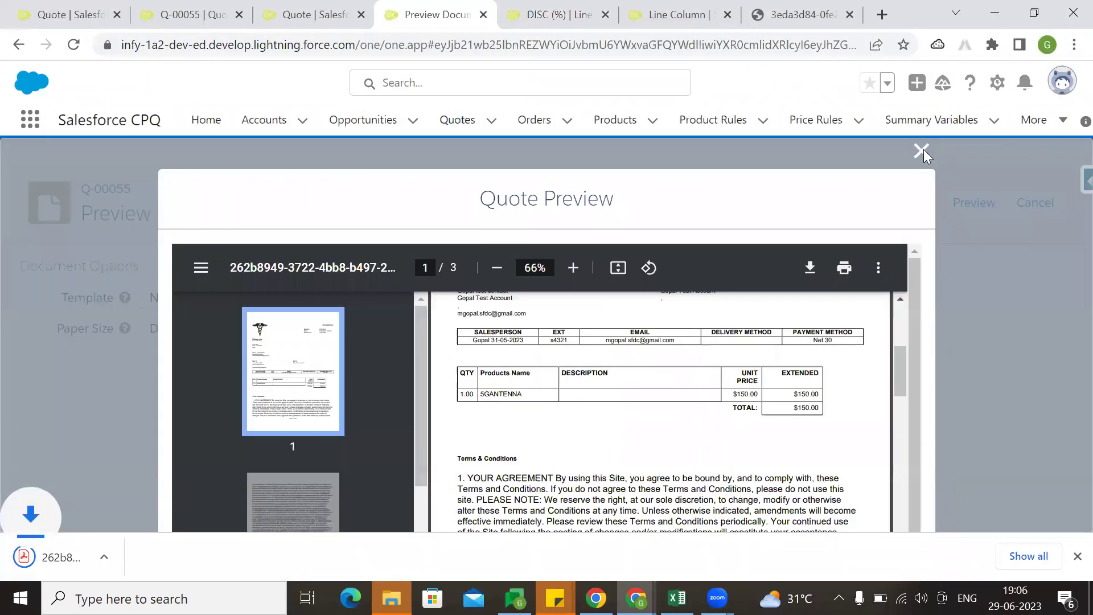
left_click(922, 150)
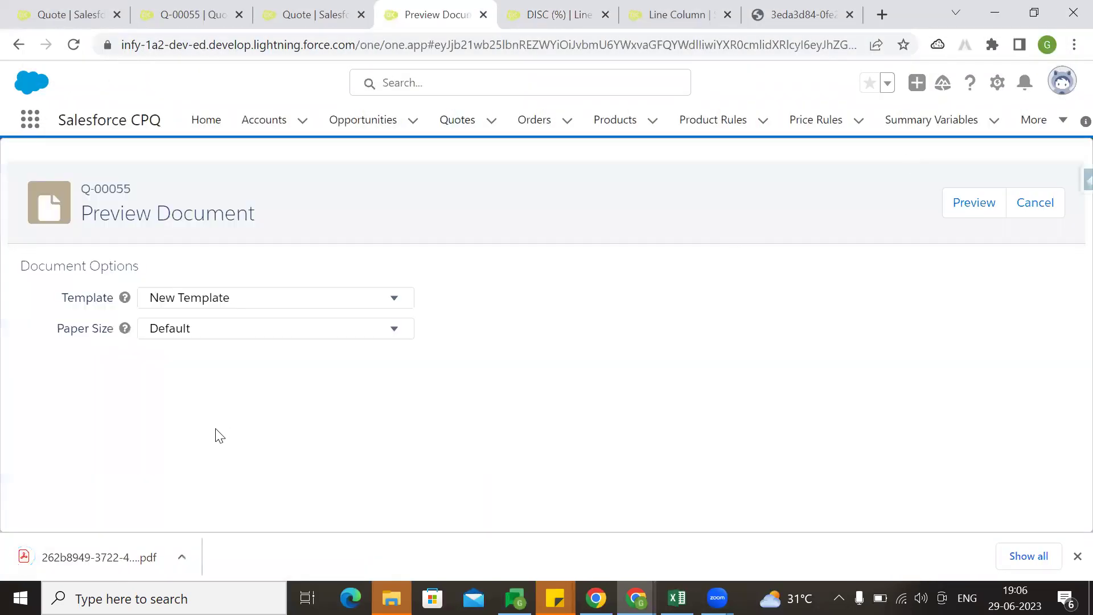
left_click(63, 561)
left_click_drag(495, 14, 697, 14)
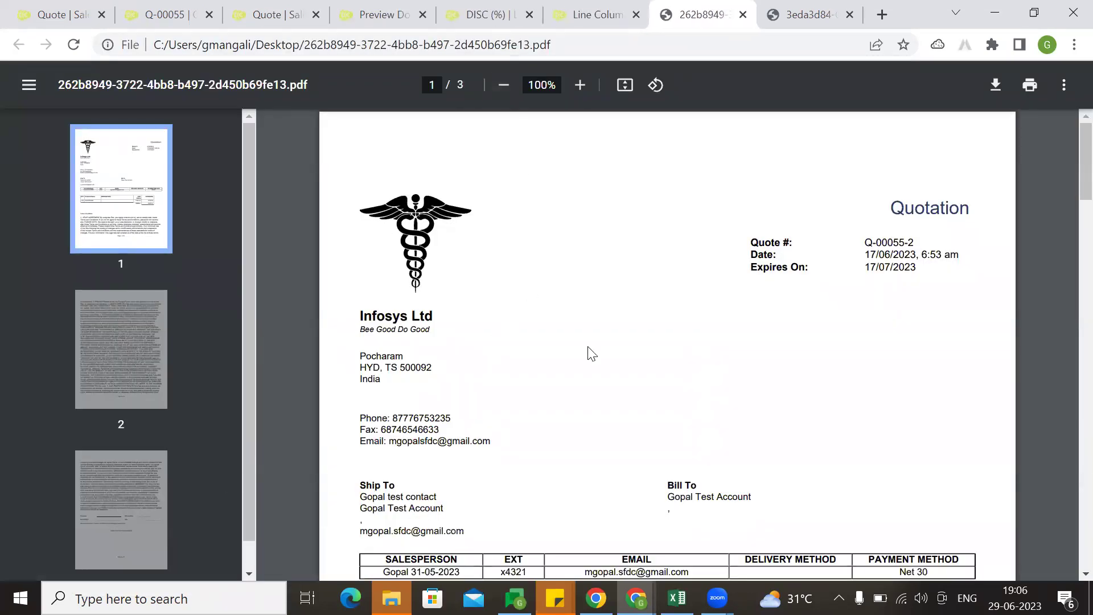
Confirm the PDF's line table lacks a DISC (%) column, then return to Preview Document.
scroll(750, 375, "down", 6)
scroll(761, 372, "up", 2)
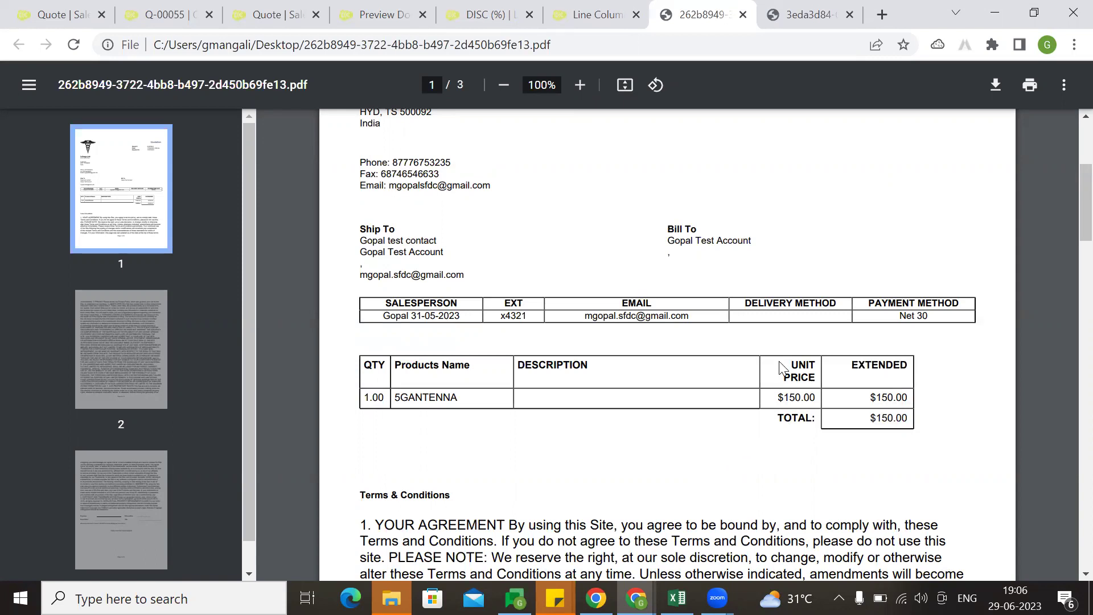
left_click(592, 13)
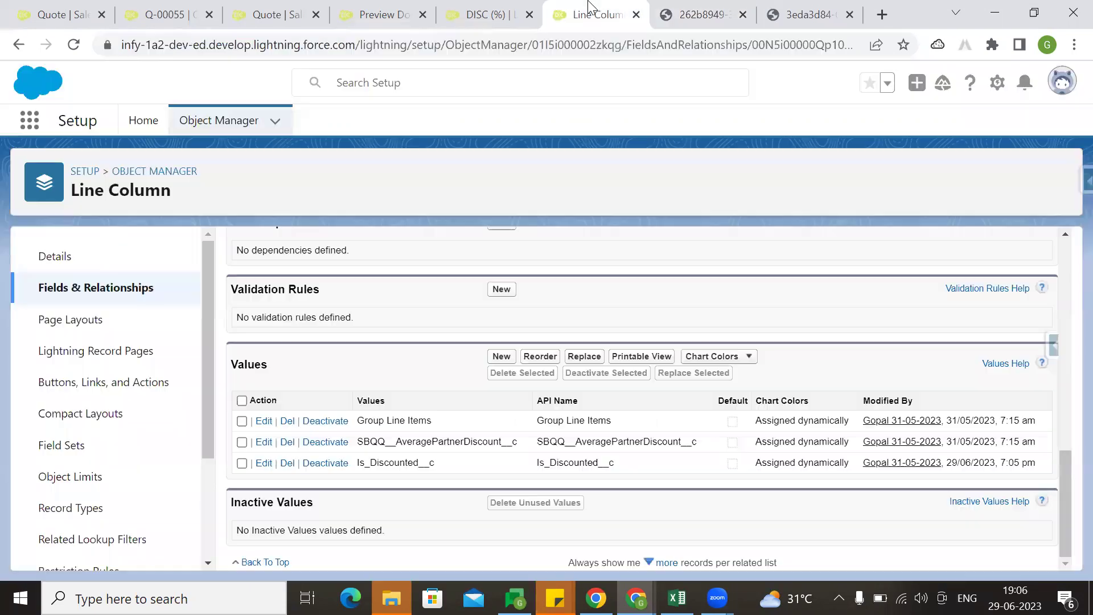
left_click(515, 4)
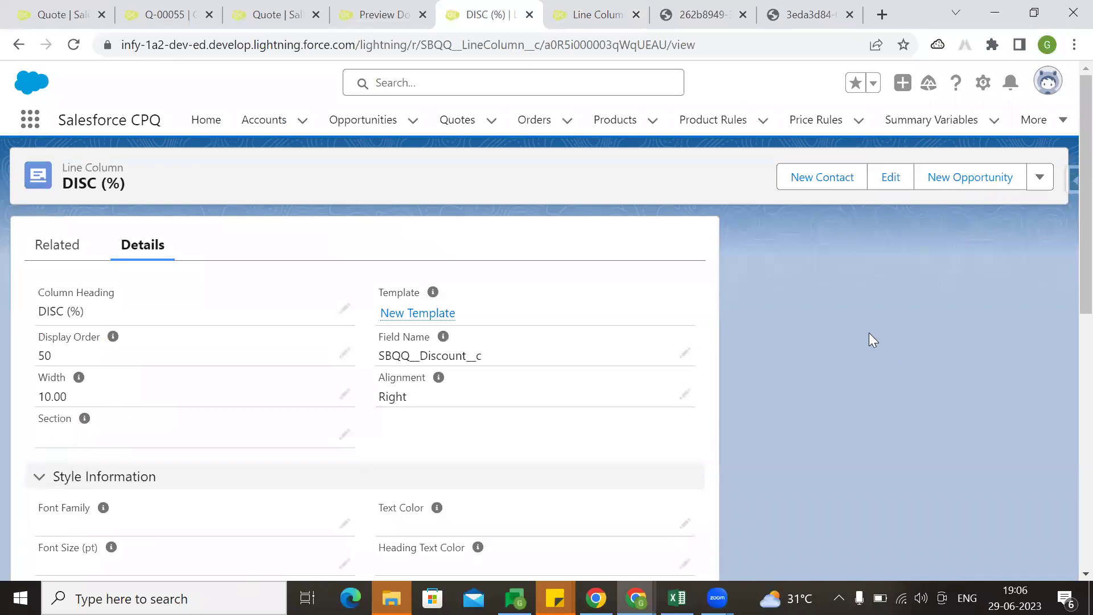
left_click(393, 15)
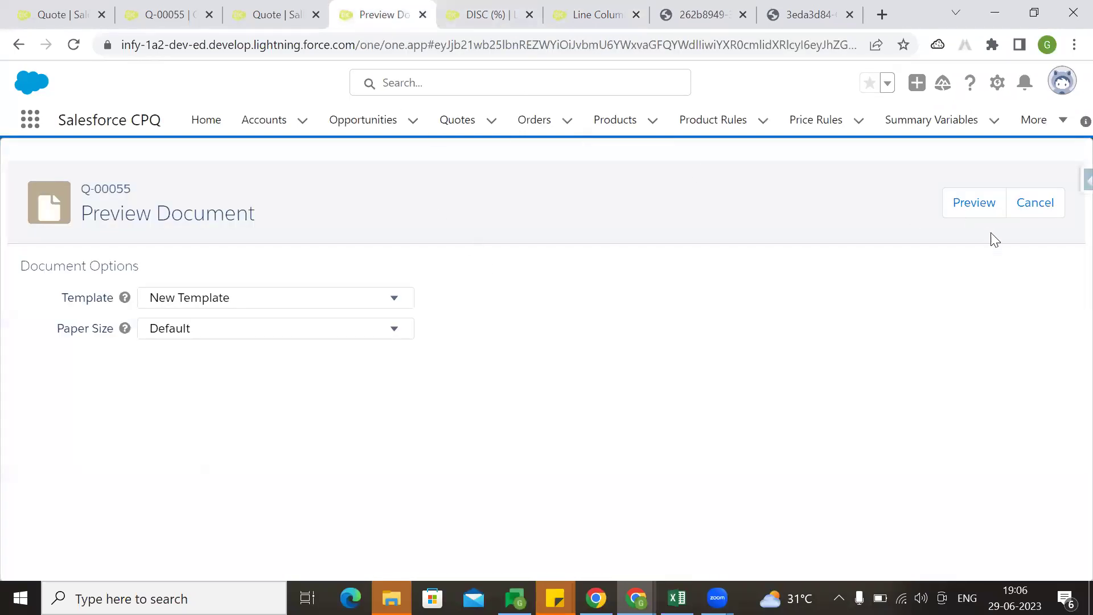
Give line 1, the 5G Antenna, a 10% additional discount, bringing its subtotal to $135.00.
left_click(1025, 208)
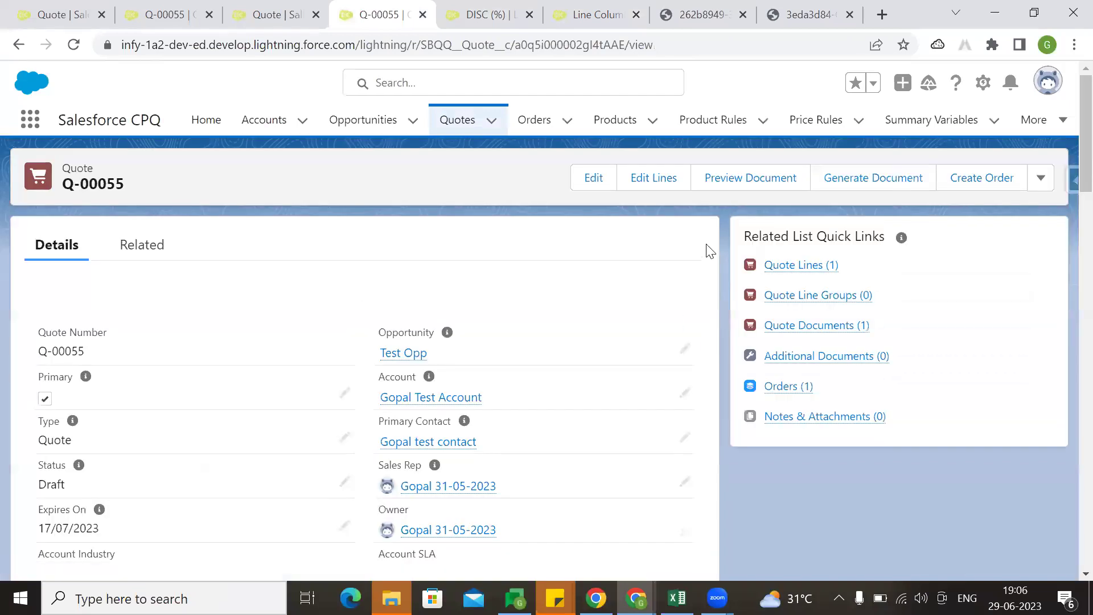
left_click(666, 180)
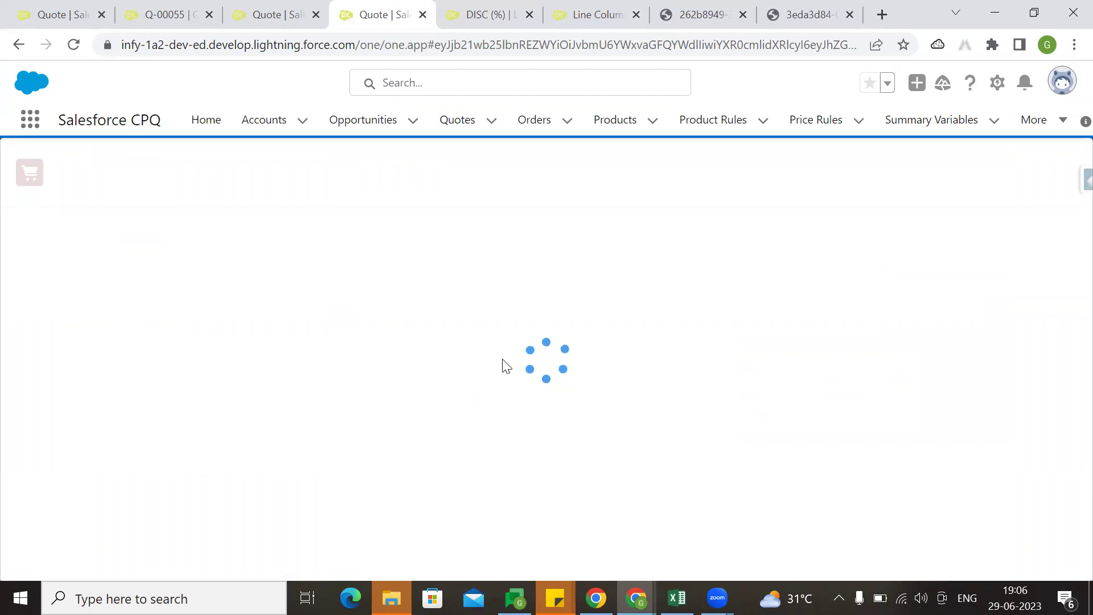
left_click(804, 346)
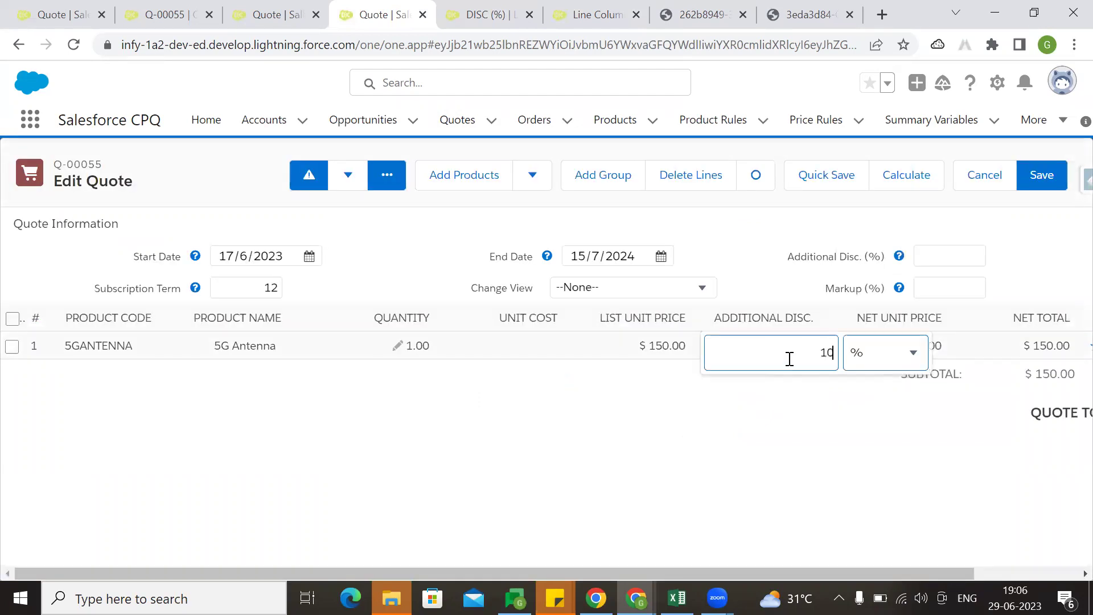
left_click(796, 418)
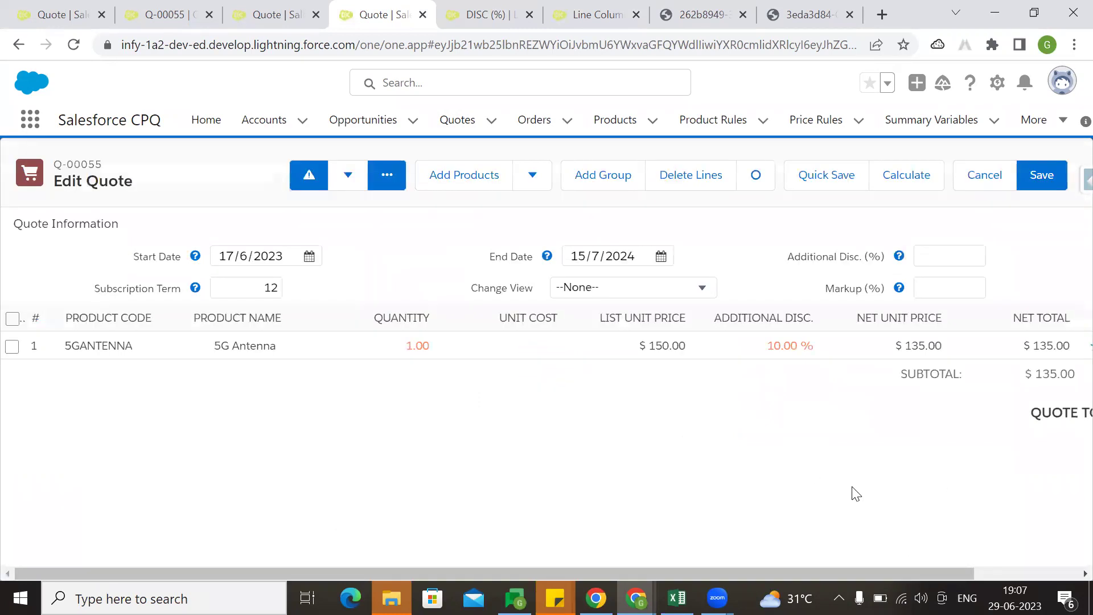
Save the discounted lines and wait until Q-00055 shows a $135.00 quote total.
left_click_drag(936, 571, 1070, 566)
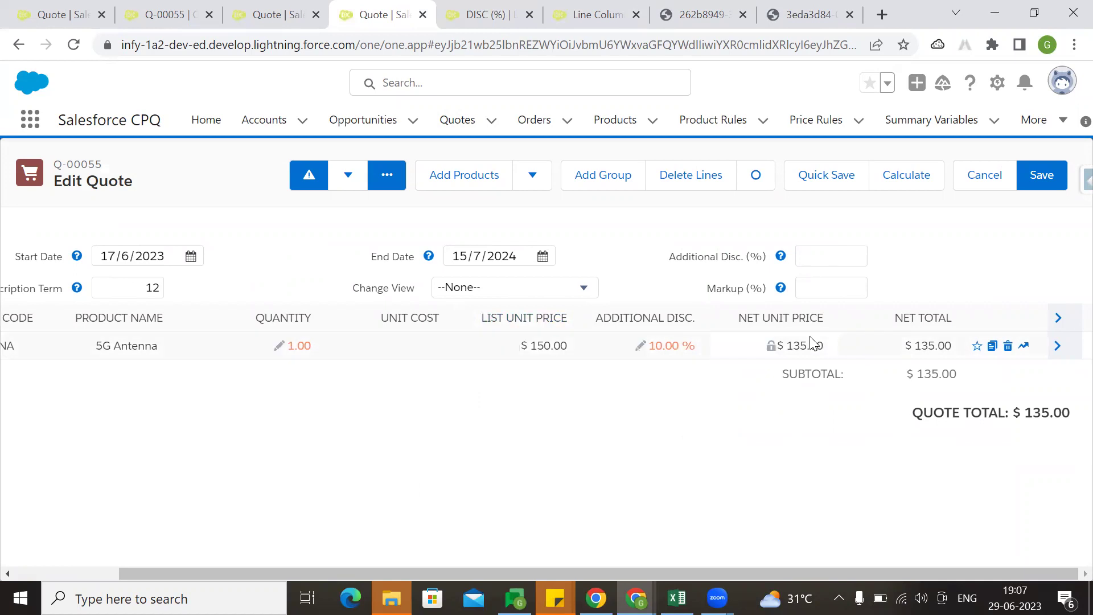
left_click_drag(1028, 414, 1068, 420)
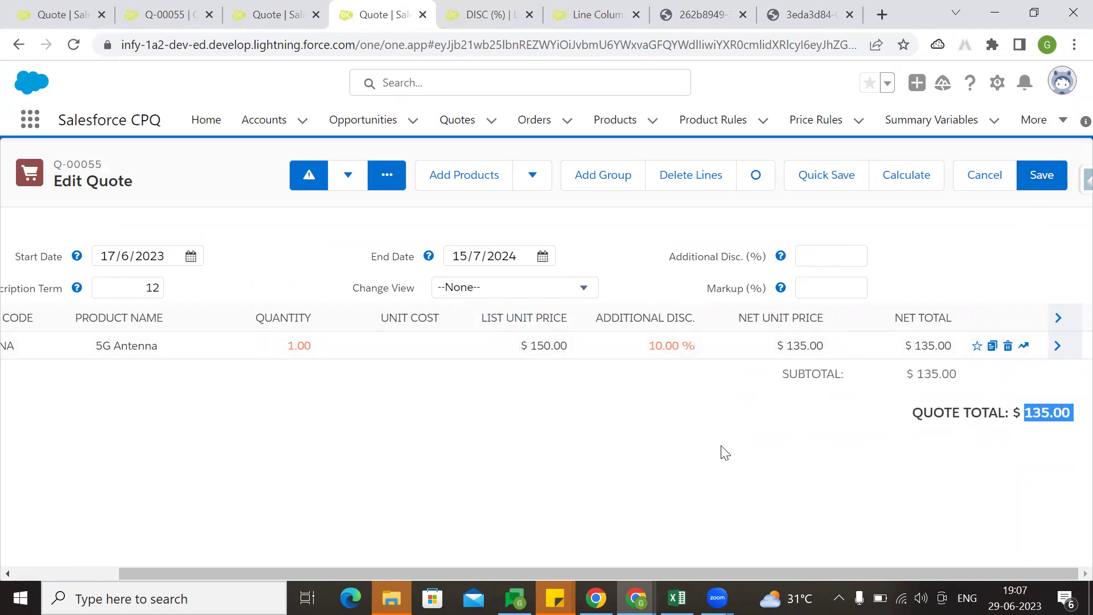
left_click(1045, 180)
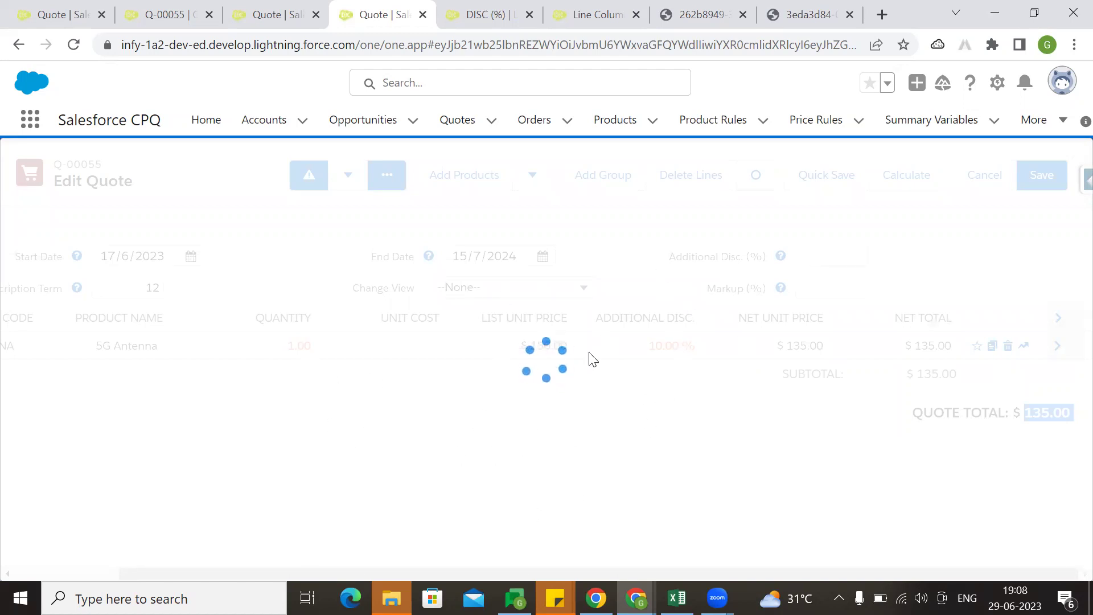
left_click(608, 419)
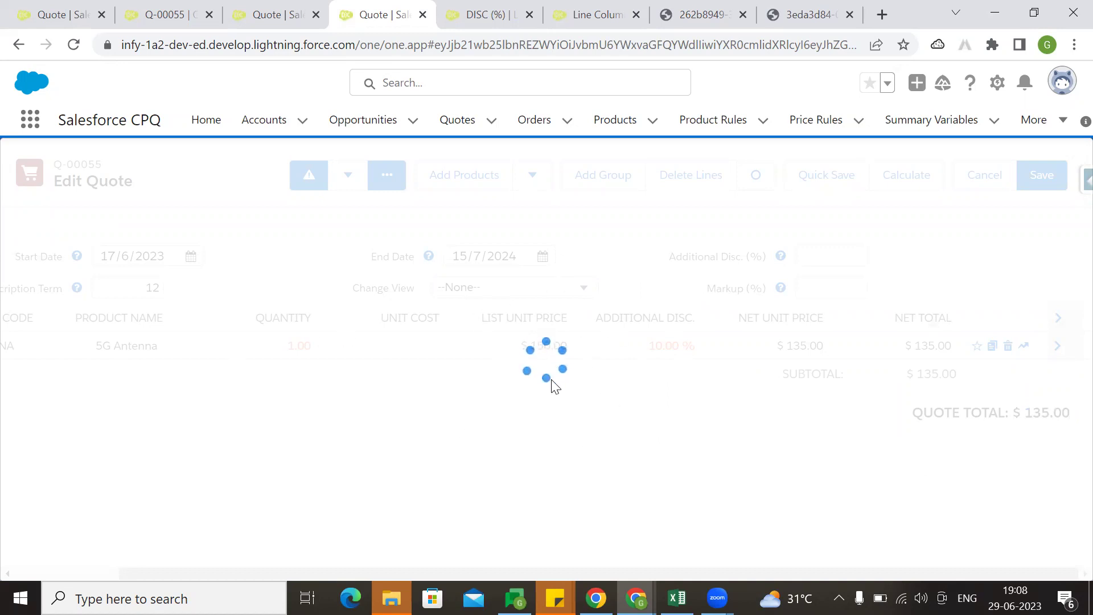
key("ctrl+Tab")
key("ctrl+shift+Tab")
key("ctrl+shift+Tab")
left_click(364, 6)
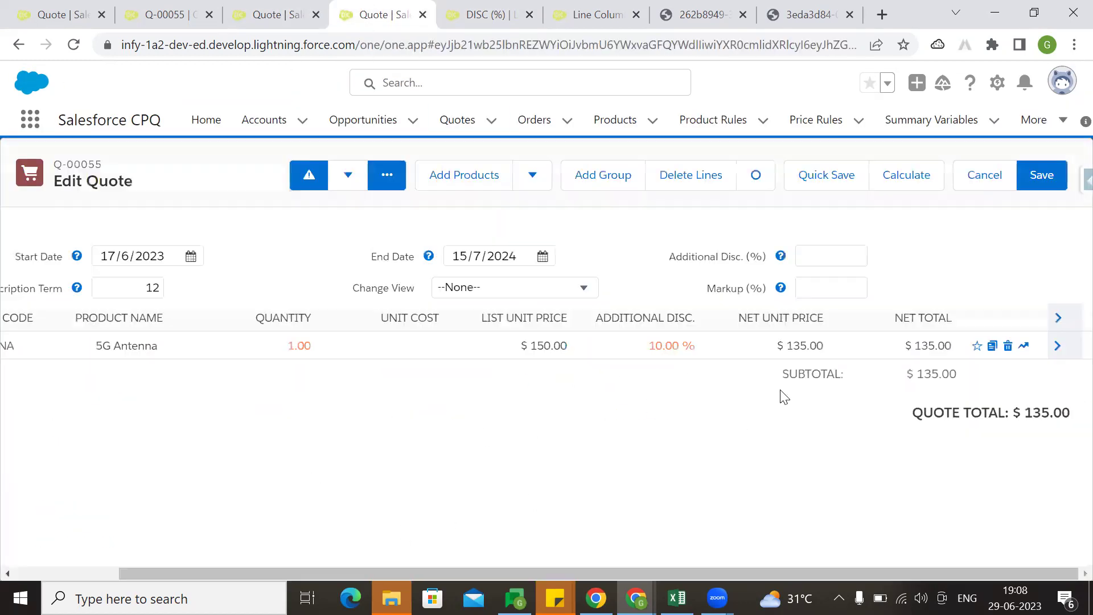
Verify Q-00055 shows Is Discounted checked and ₹135.00 net, then open Preview Document.
scroll(210, 388, "down", 9)
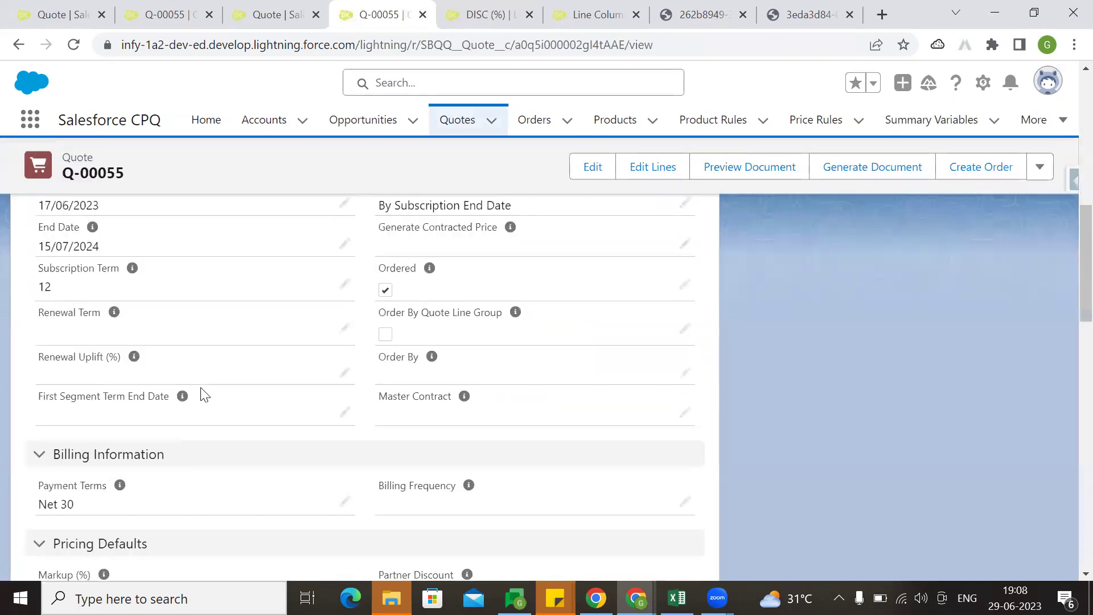
scroll(126, 347, "up", 1)
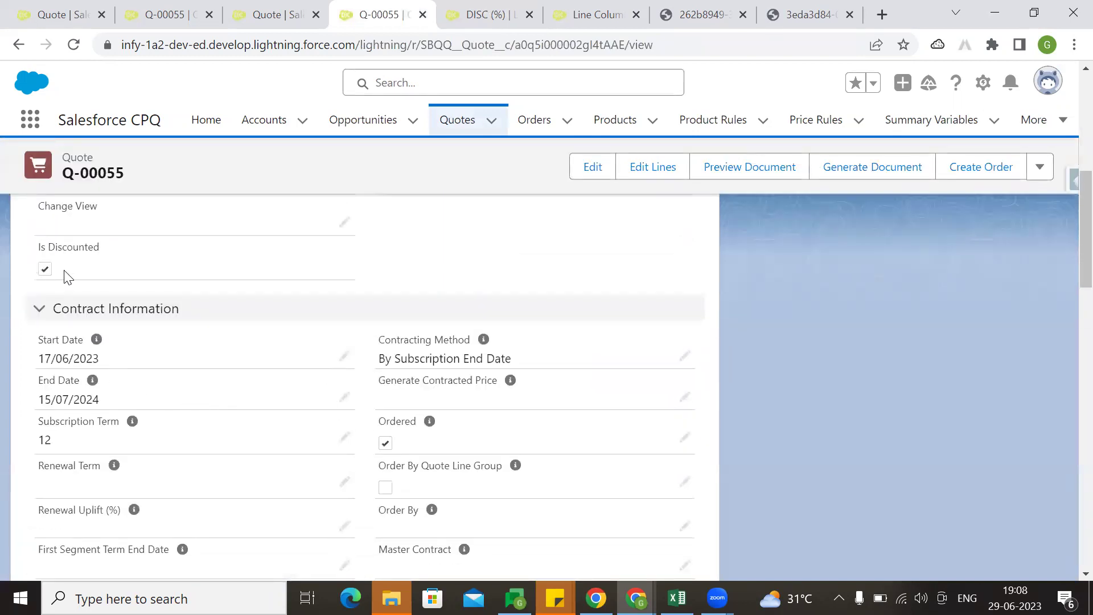
scroll(112, 386, "down", 10)
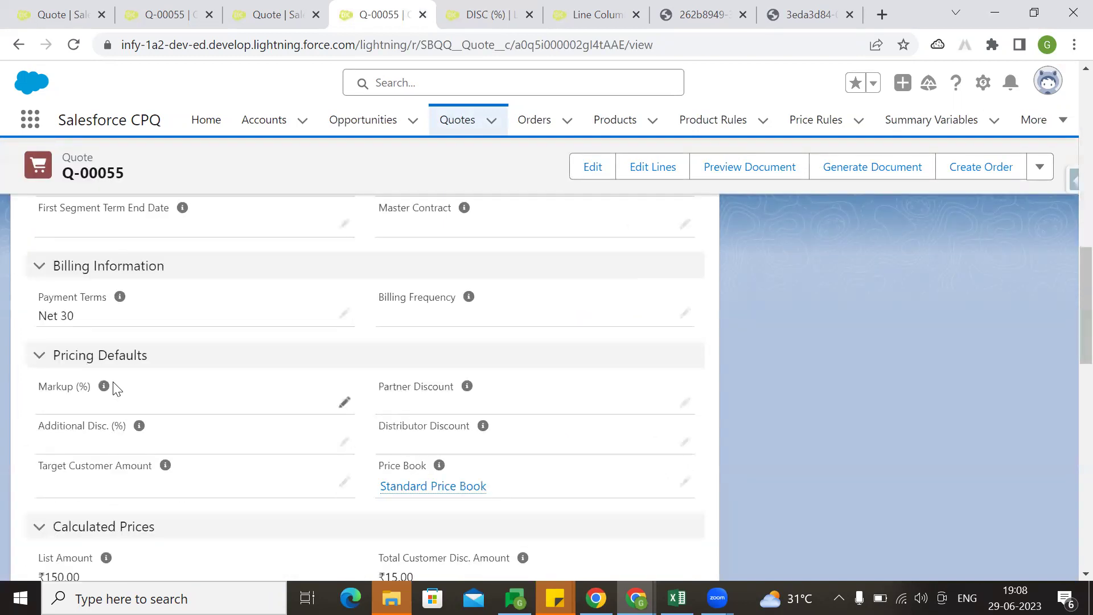
left_click_drag(32, 454, 135, 452)
scroll(135, 453, "up", 6)
scroll(130, 415, "up", 4)
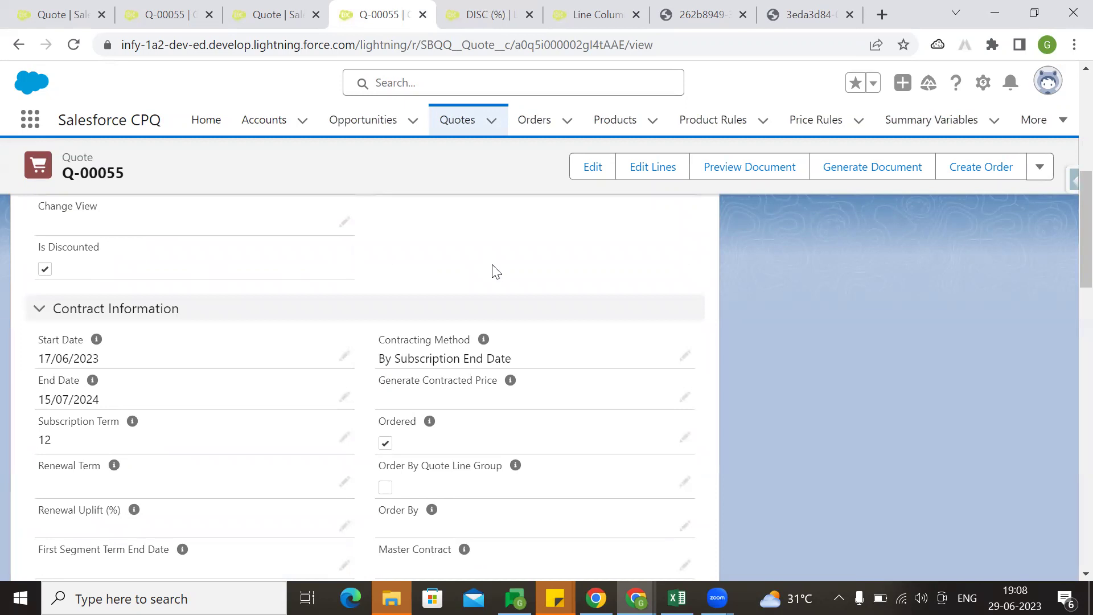
scroll(799, 308, "up", 10)
left_click(760, 176)
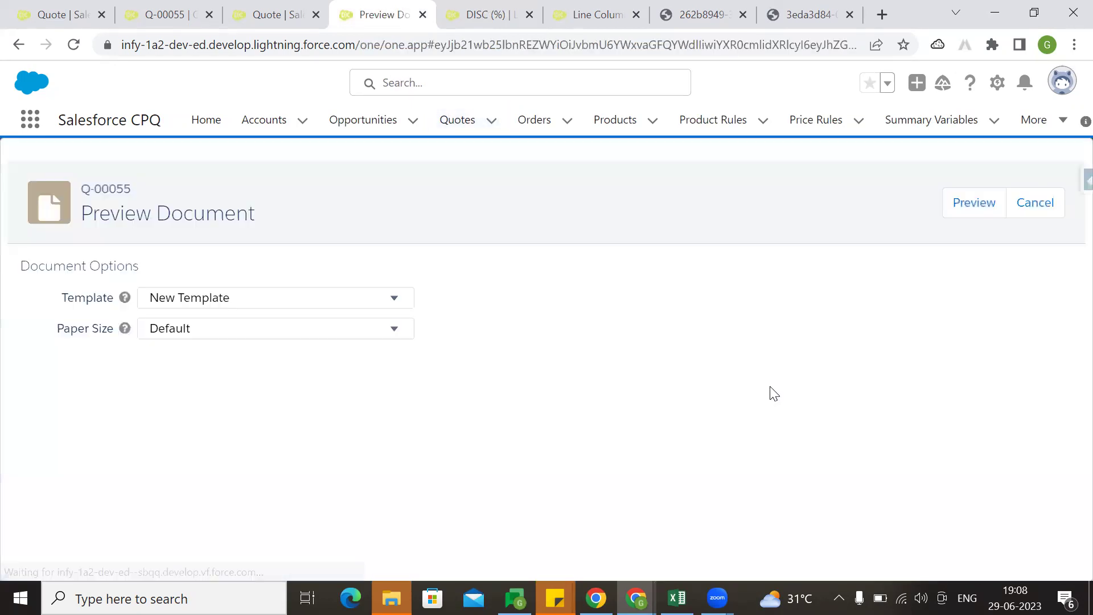
Generate the PDF, check DISC (%) shows 10.00, save as 1797ded6-ba41-496c-98d1-1e14291a8ce6.pdf and open it.
left_click(958, 204)
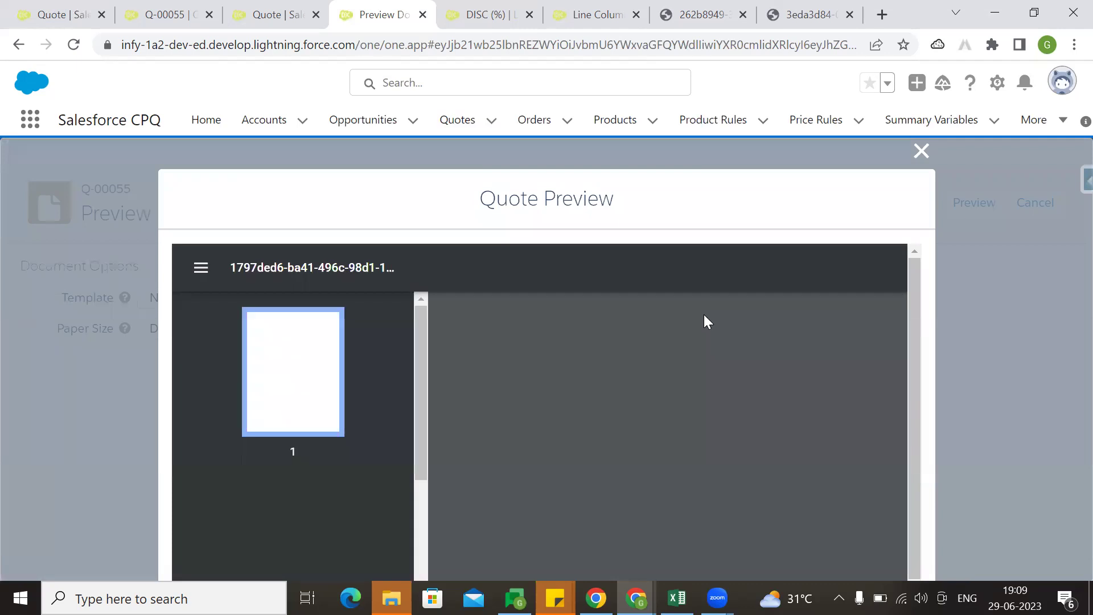
scroll(788, 364, "down", 2)
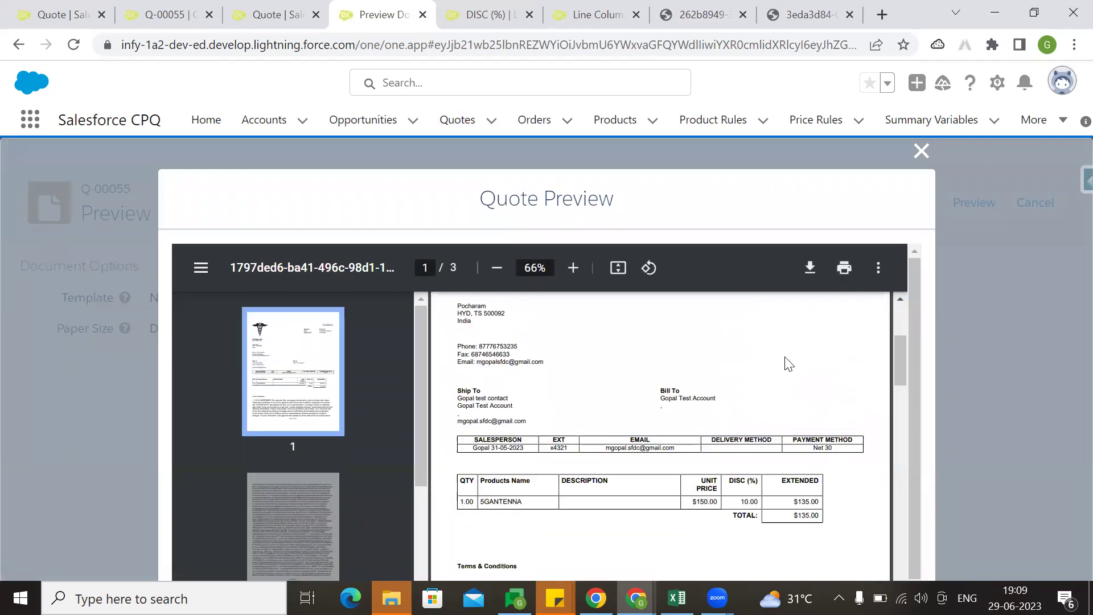
scroll(788, 365, "down", 2)
double_click(746, 394)
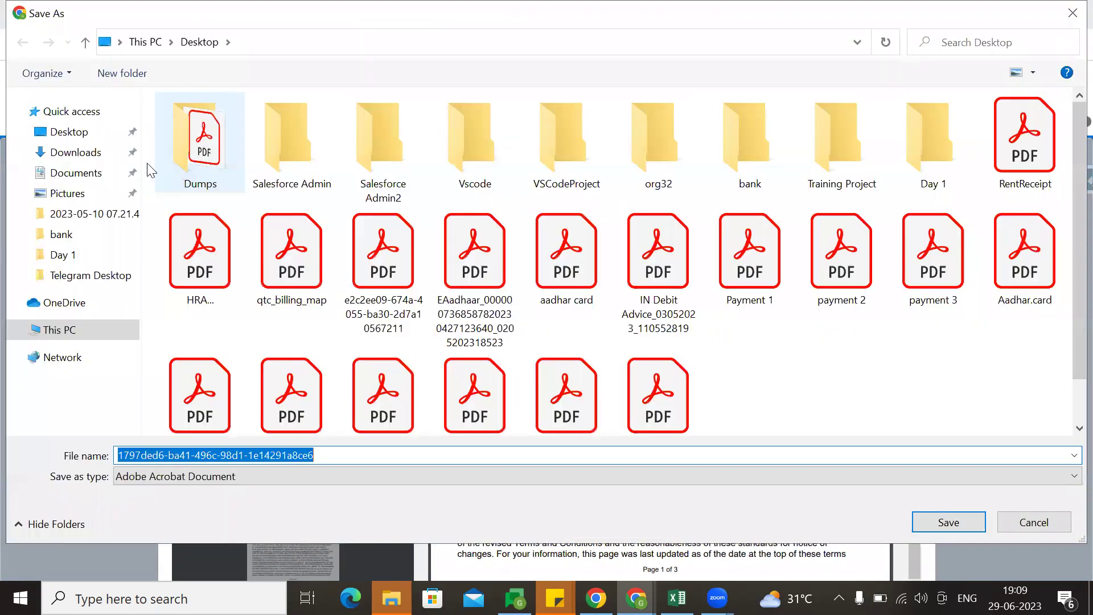
left_click(926, 522)
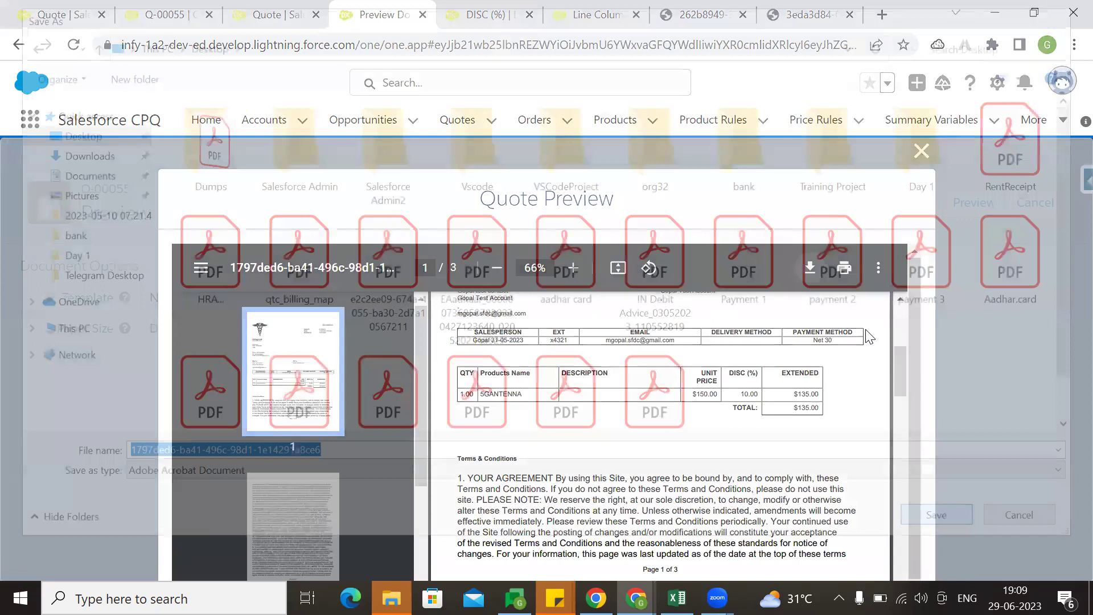
left_click(922, 147)
left_click(62, 562)
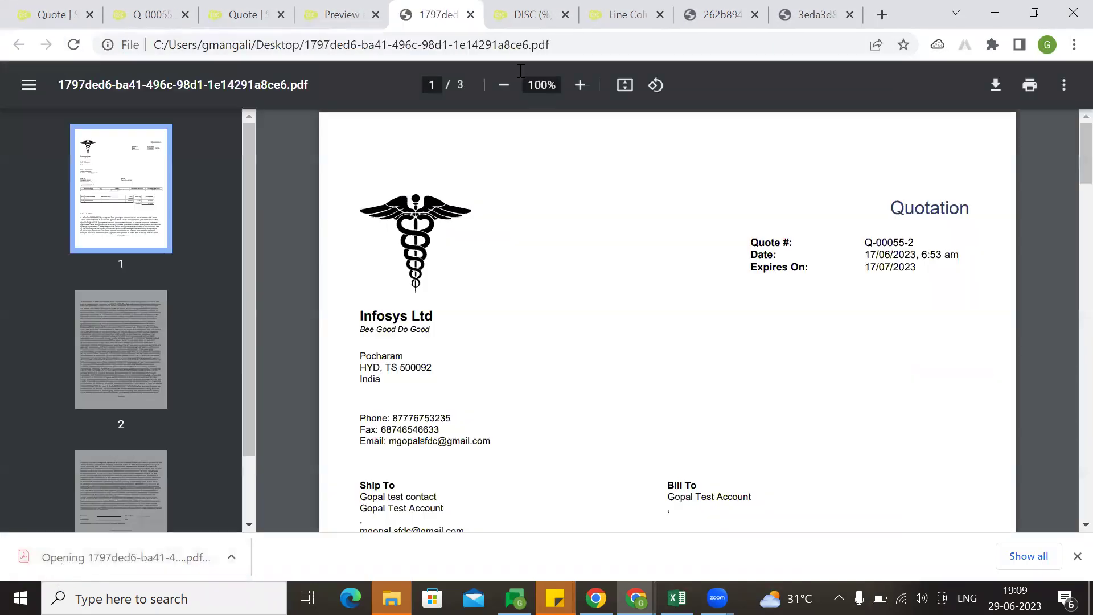
Put the new PDF tab beside the older one and compare their product tables around DISC (%).
left_click_drag(438, 14, 626, 14)
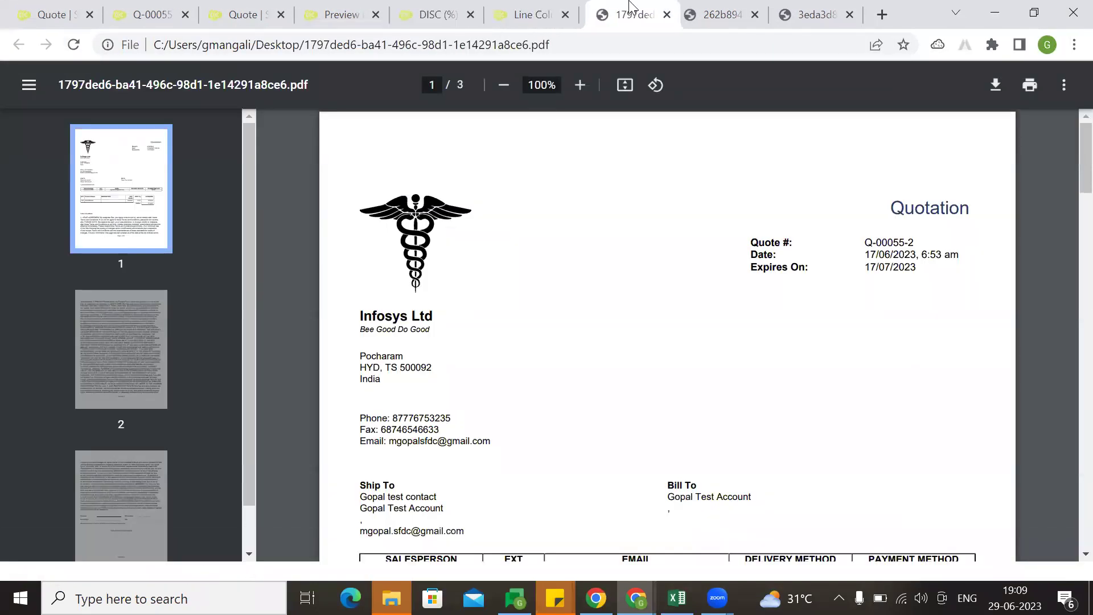
left_click(721, 14)
scroll(651, 236, "down", 3)
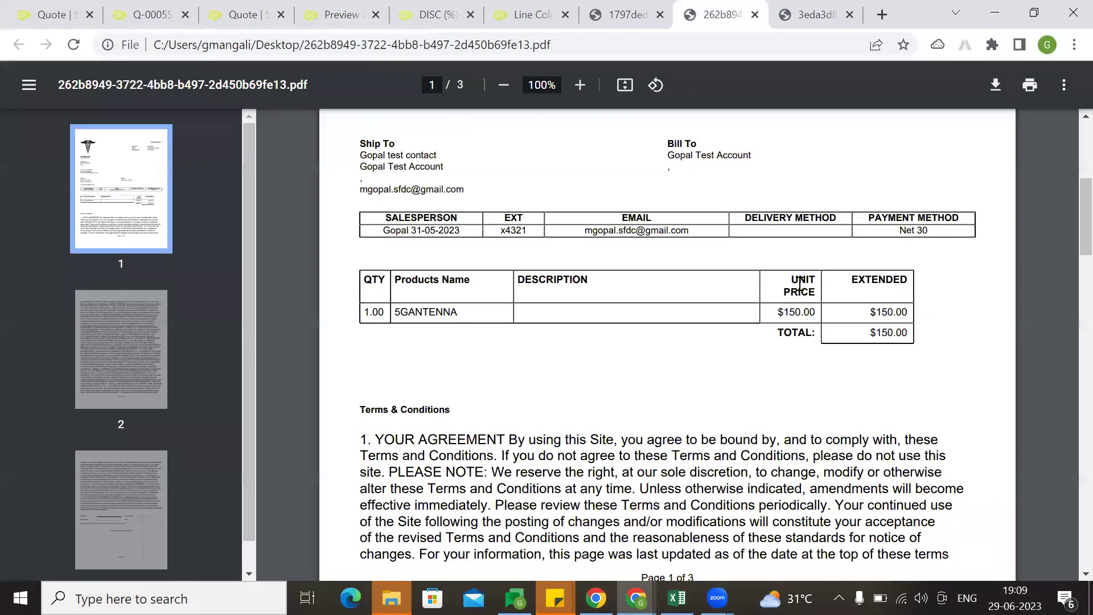
key("ctrl+shift+Tab")
scroll(868, 358, "down", 5)
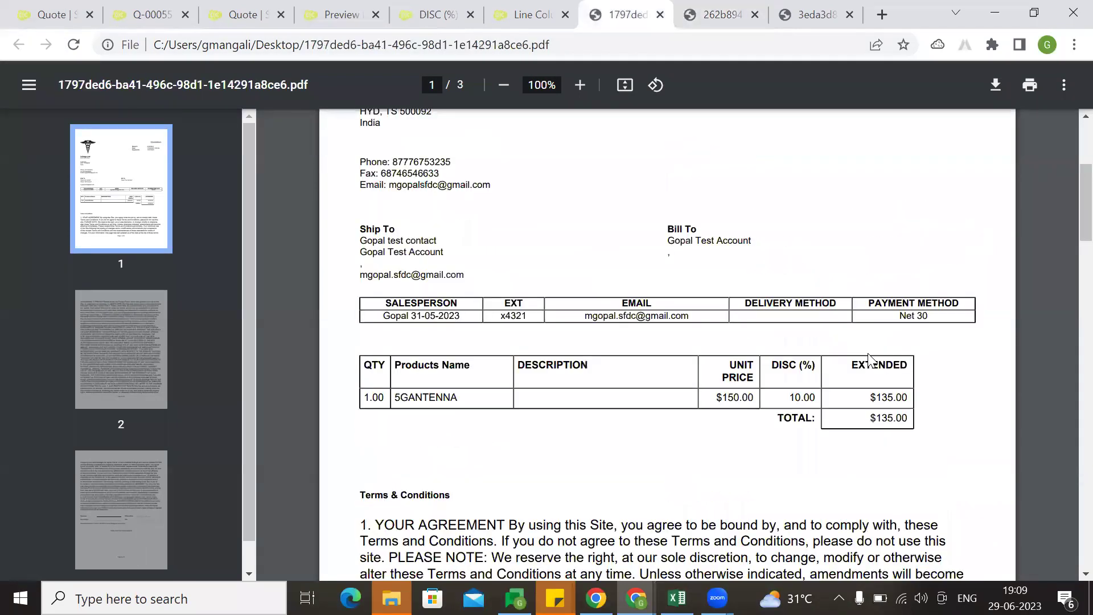
left_click_drag(772, 367, 825, 402)
left_click(787, 421)
Look over the new PDF's Terms & Conditions, then return to the DISC (%) column record.
scroll(775, 433, "up", 3)
scroll(793, 457, "down", 3)
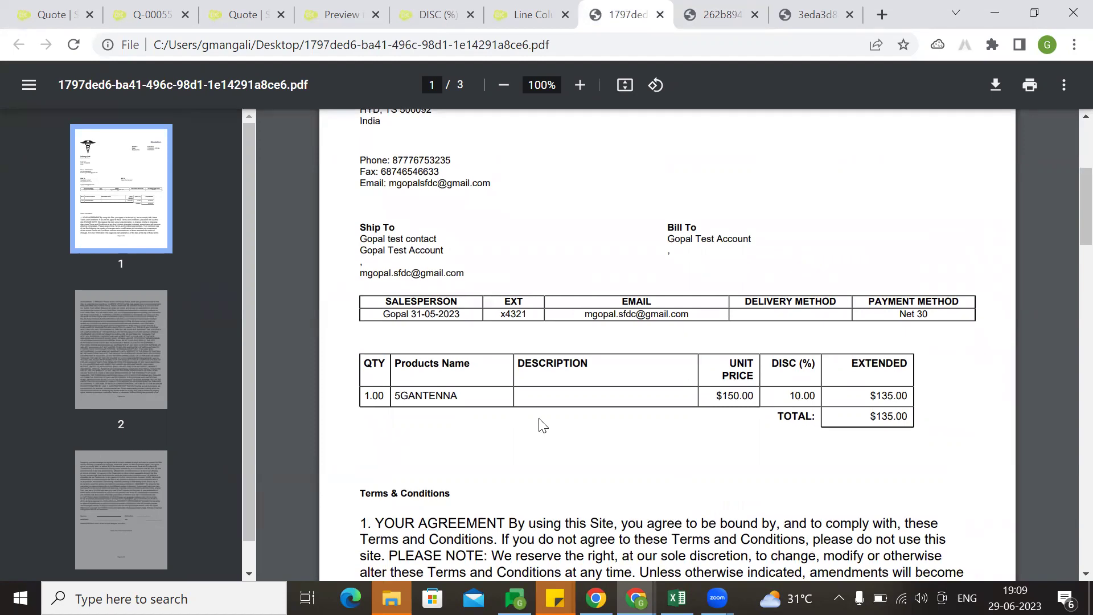
scroll(539, 422, "down", 3)
left_click_drag(365, 320, 956, 463)
left_click(692, 440)
scroll(713, 420, "up", 15)
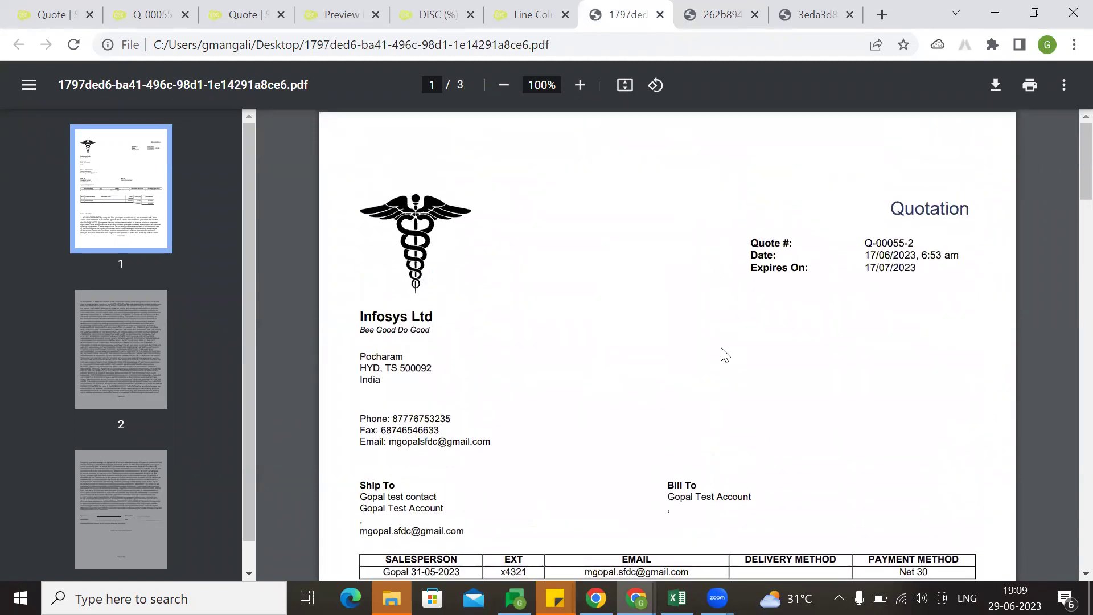
left_click(458, 11)
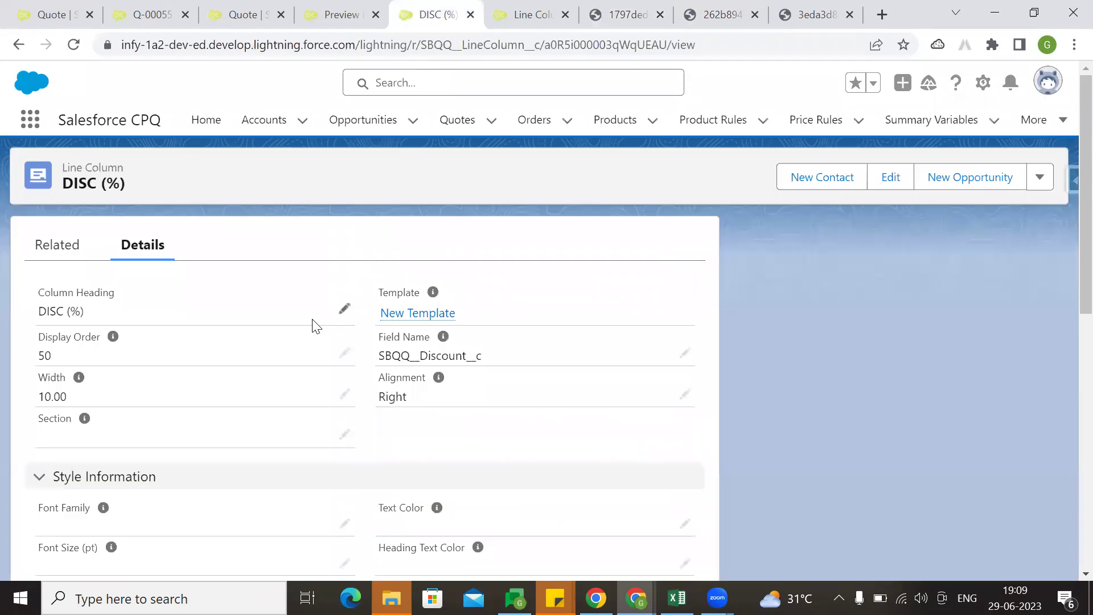
Inspect the Conditional Print Field on New Template's Template bottom section.
left_click(424, 314)
left_click(140, 248)
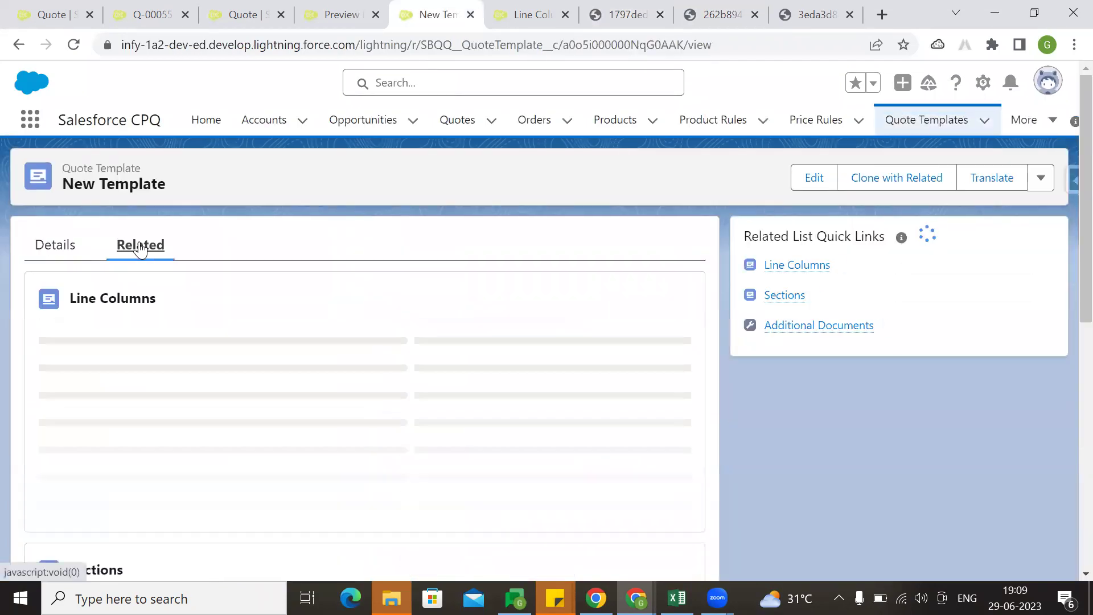
scroll(210, 371, "down", 3)
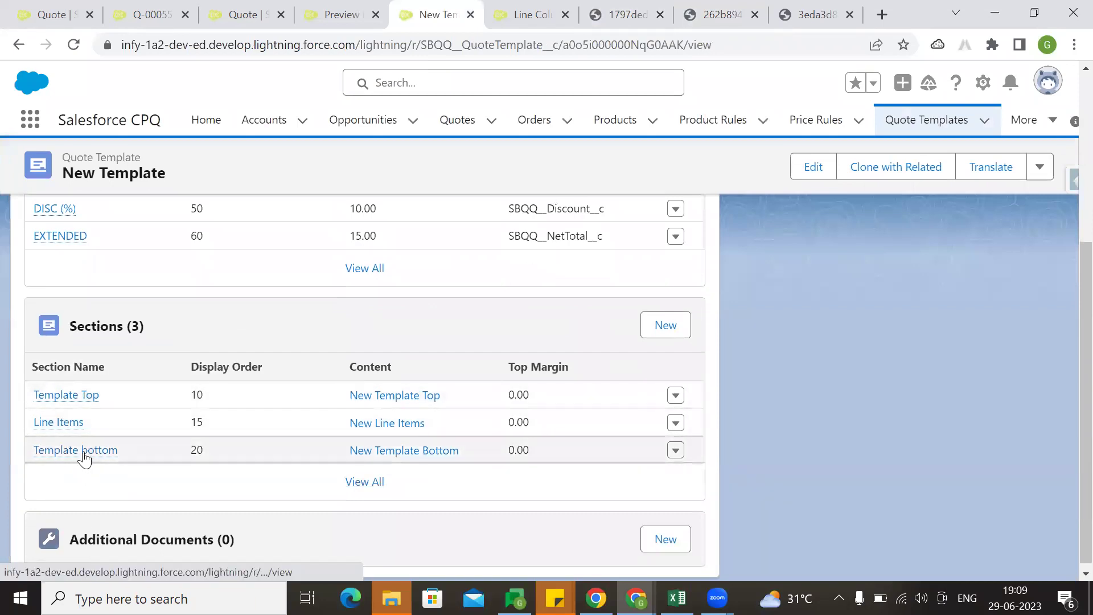
left_click(83, 451)
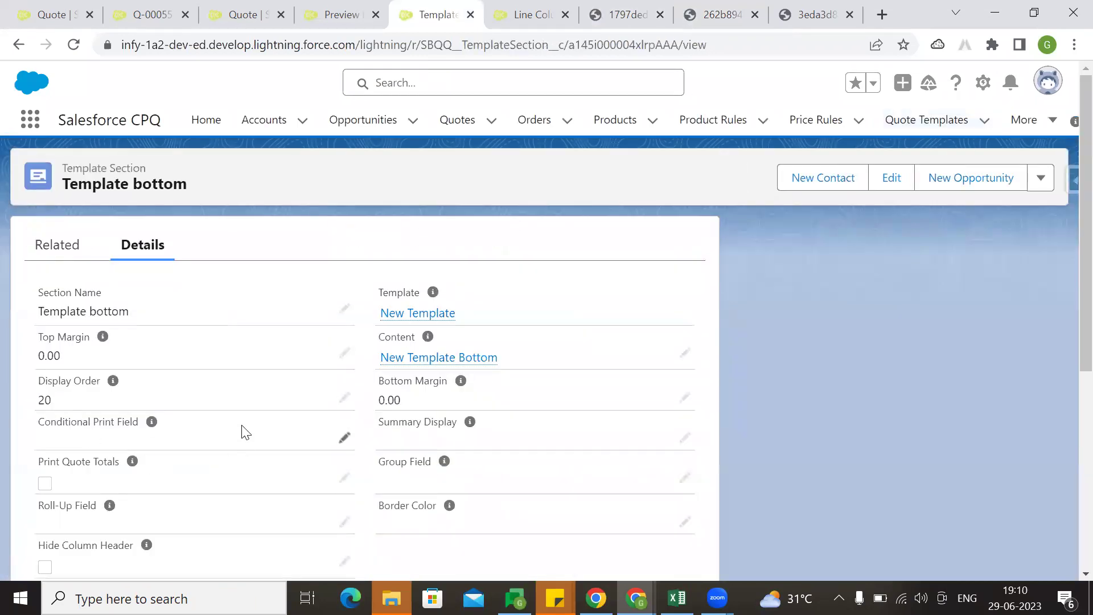
scroll(245, 433, "down", 5)
scroll(245, 433, "up", 5)
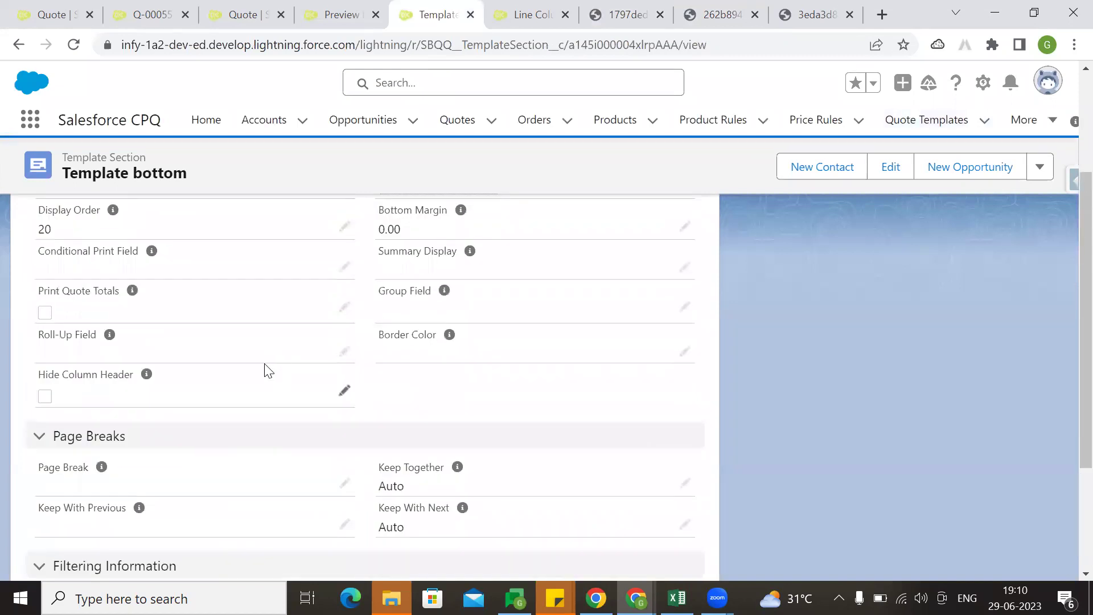
mouse_move(162, 337)
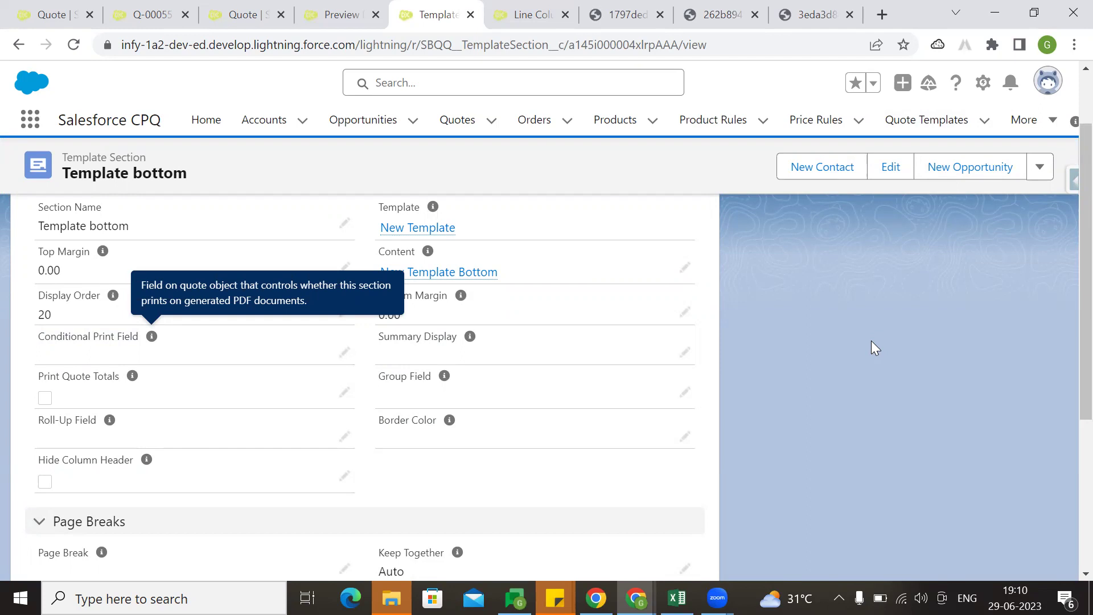
Go back to New Template, then return to the 1797ded quote PDF.
scroll(655, 392, "up", 2)
left_click(438, 319)
left_click(654, 12)
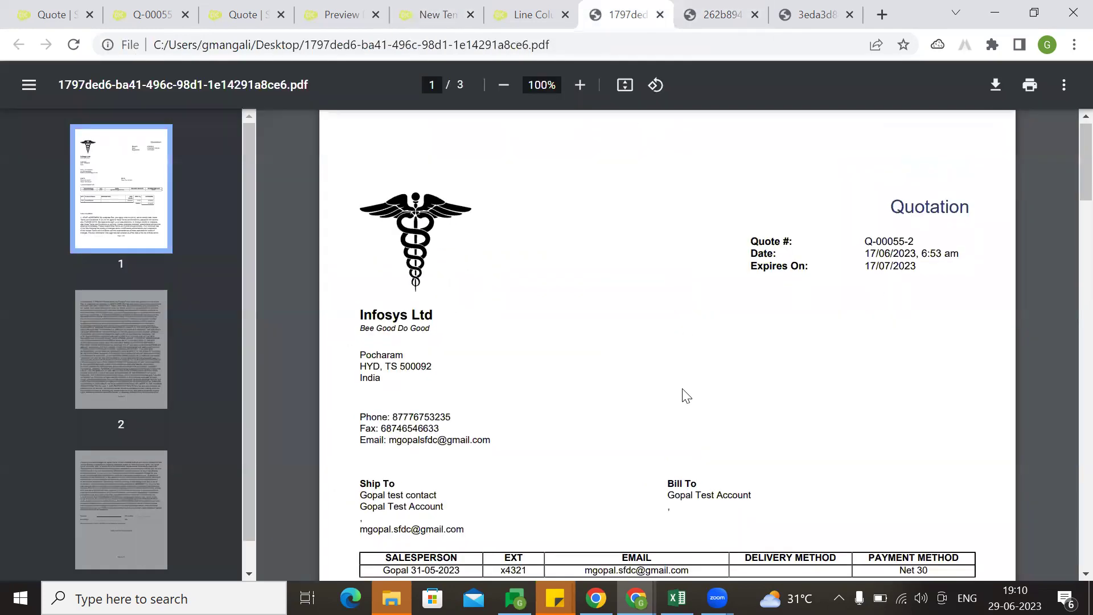
Check the DISC (%) column in the PDF's product table, then return to New Template.
scroll(686, 396, "down", 3)
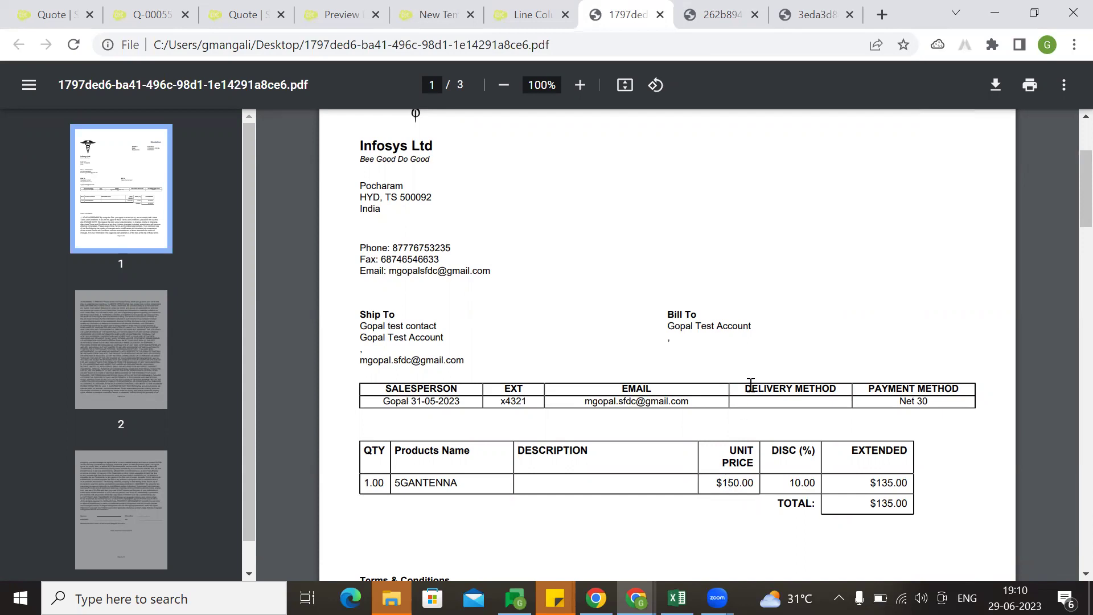
left_click(456, 10)
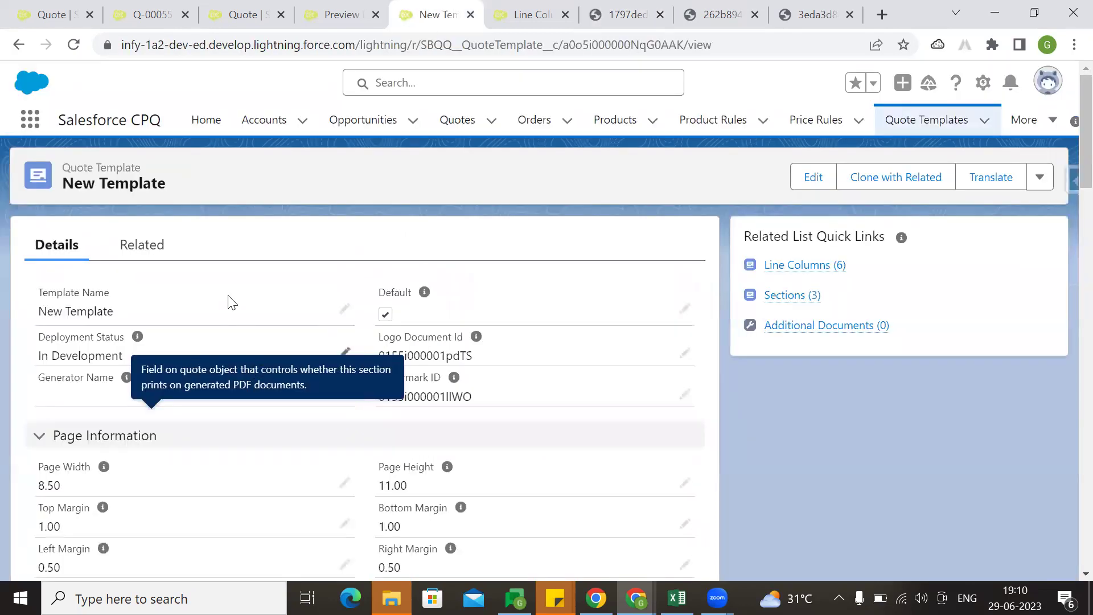
Inspect the DESCRIPTION line column: width 30.00, left-aligned, Normal weight, no Conditional Print Field.
scroll(222, 308, "down", 2)
scroll(212, 310, "up", 2)
left_click(141, 248)
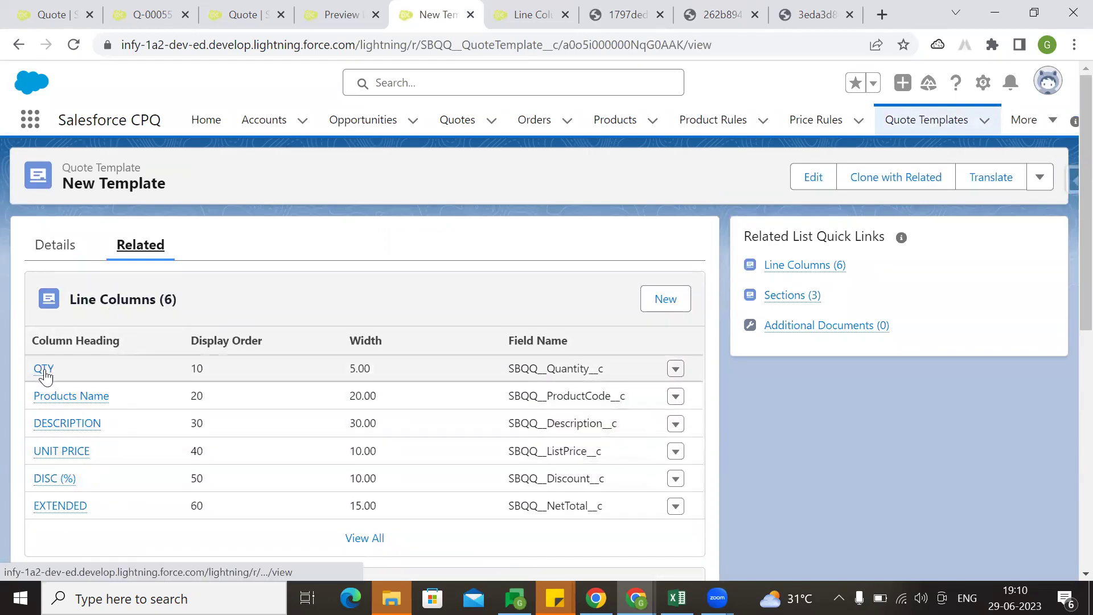
left_click(49, 427)
scroll(208, 410, "down", 5)
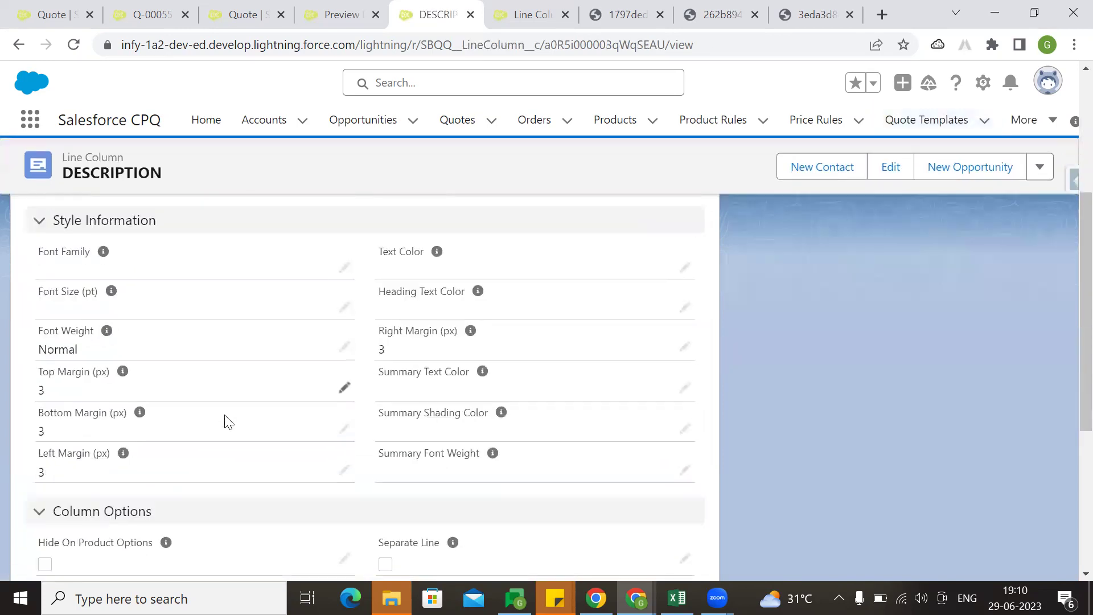
scroll(228, 421, "down", 5)
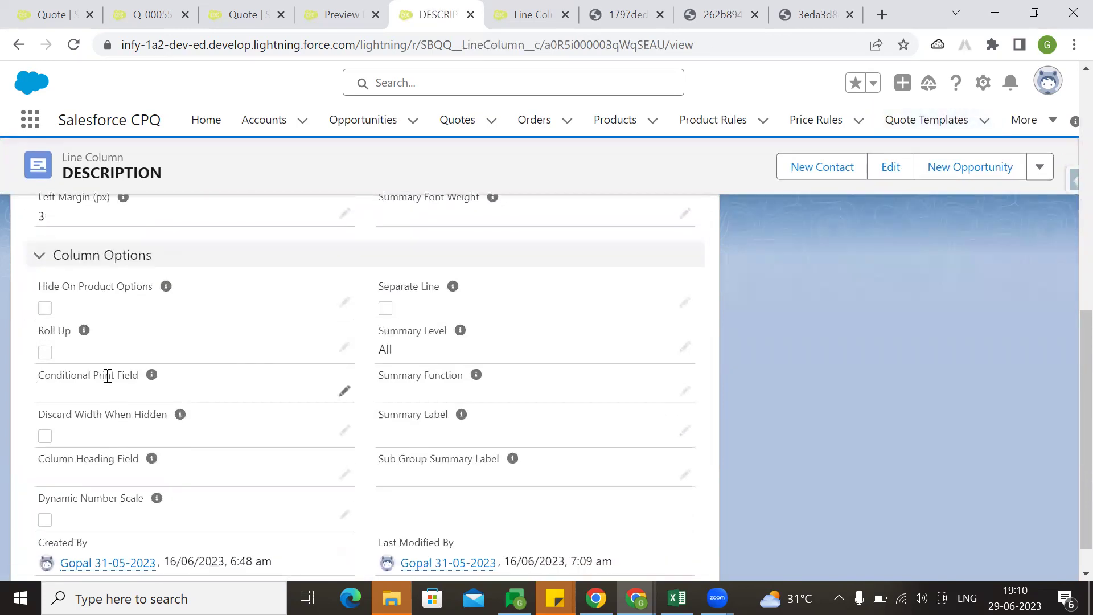
mouse_move(152, 380)
scroll(781, 327, "up", 7)
scroll(781, 327, "down", 6)
scroll(781, 327, "up", 5)
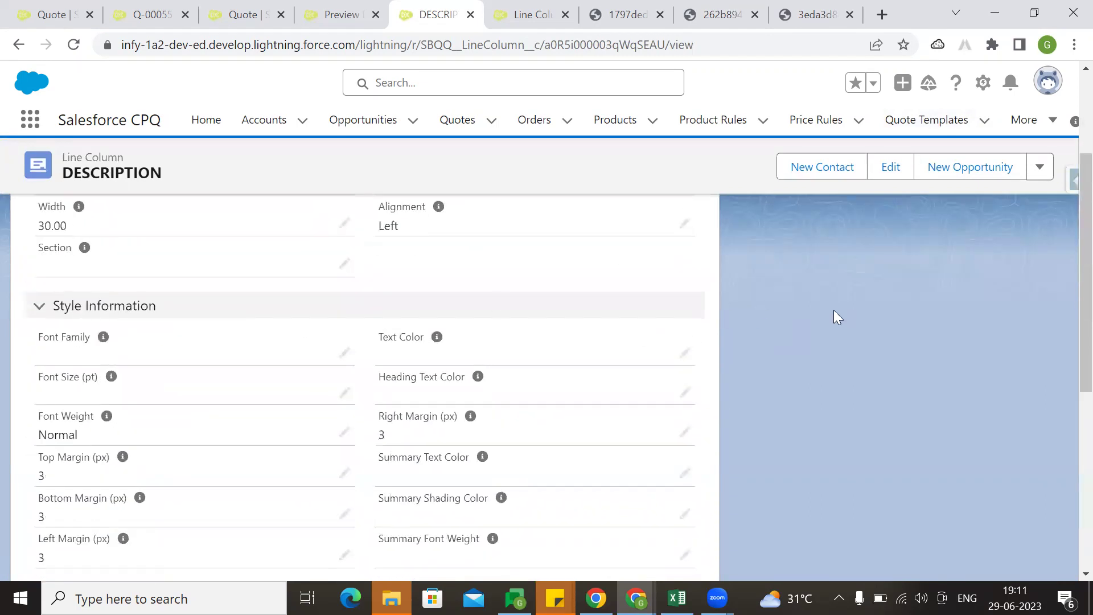